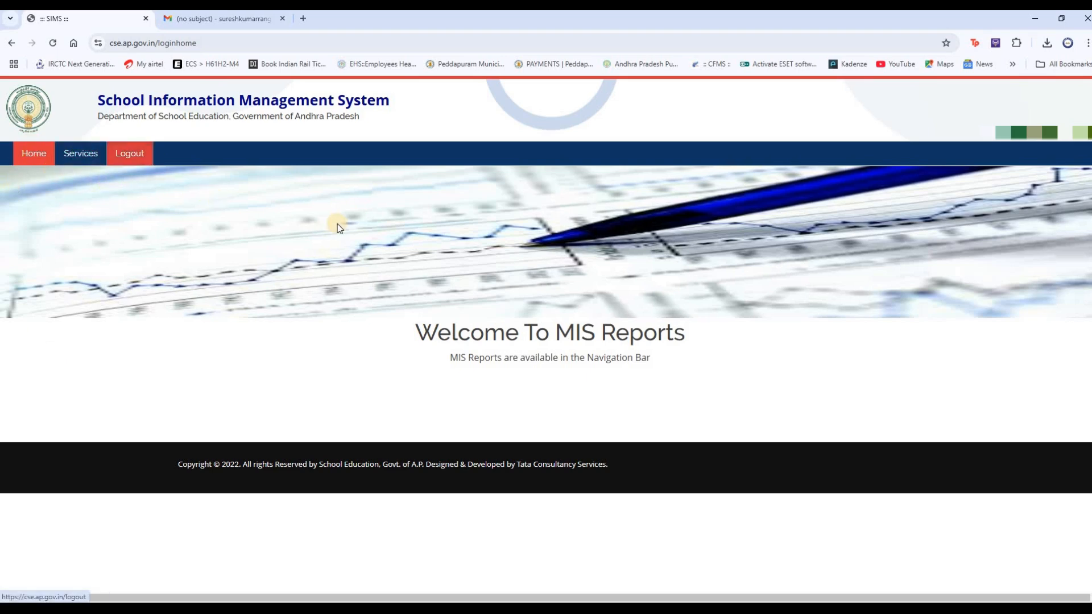
# - Open the S2.1 TIS Basic Details form from the S2: TIS Services group
pyautogui.click(80, 160)
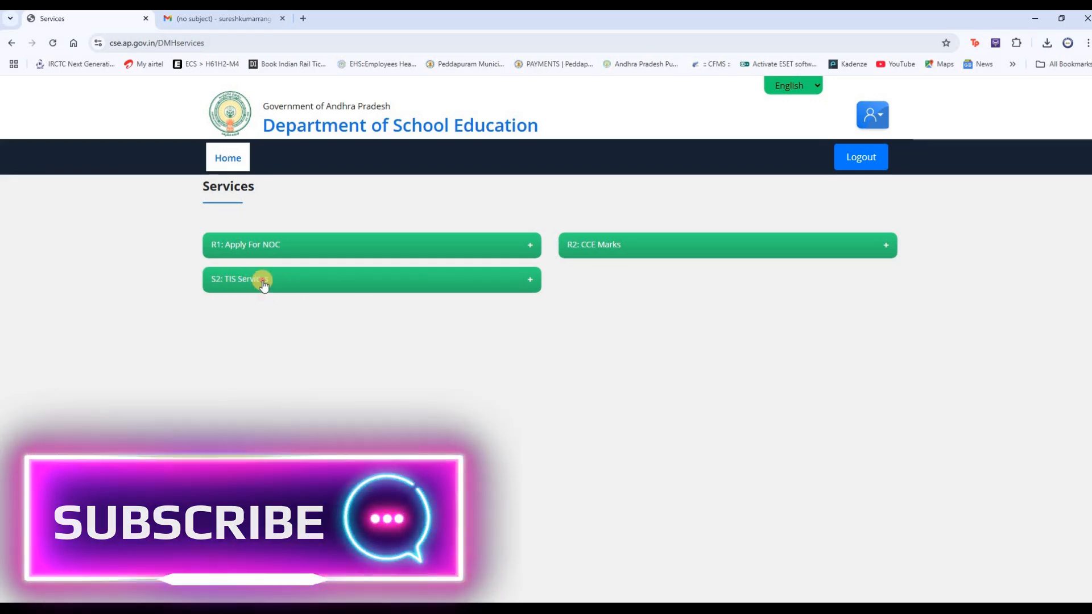
pyautogui.click(256, 283)
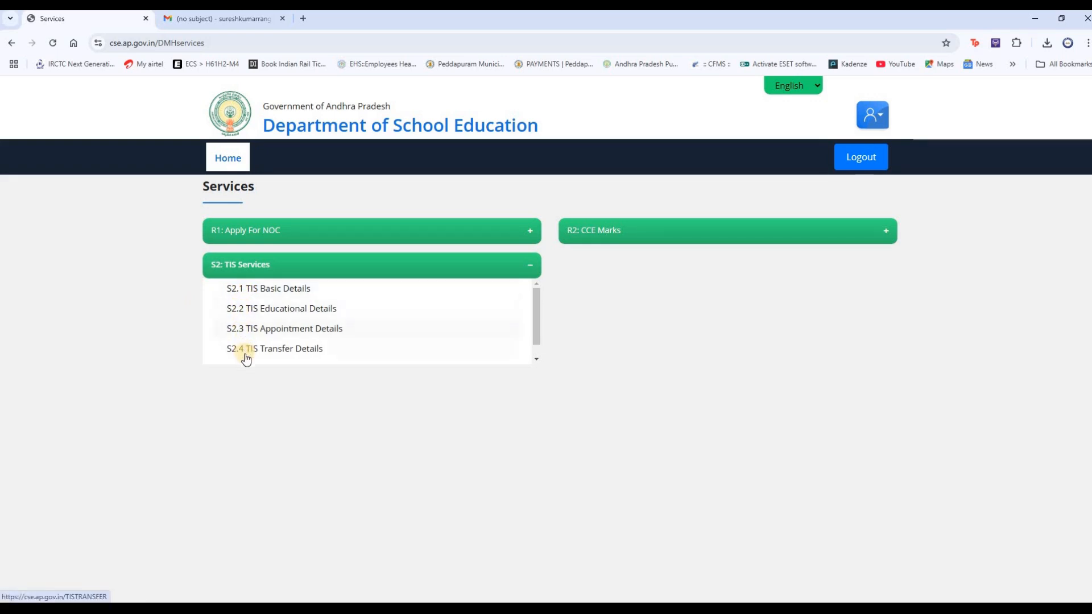
pyautogui.click(535, 319)
pyautogui.moveTo(536, 319); pyautogui.dragTo(536, 339)
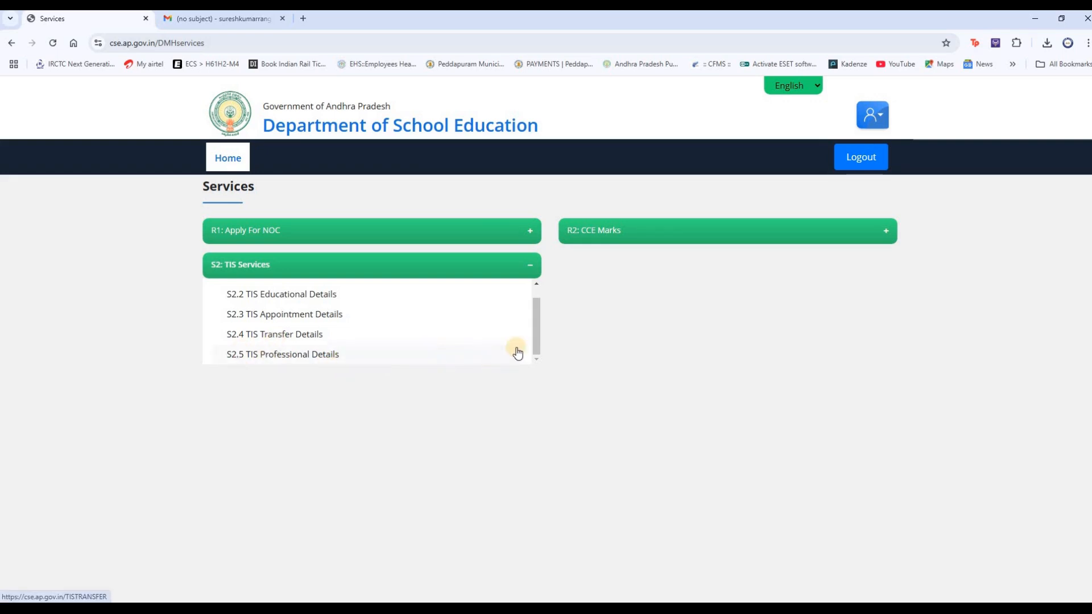
pyautogui.moveTo(534, 327); pyautogui.dragTo(536, 308)
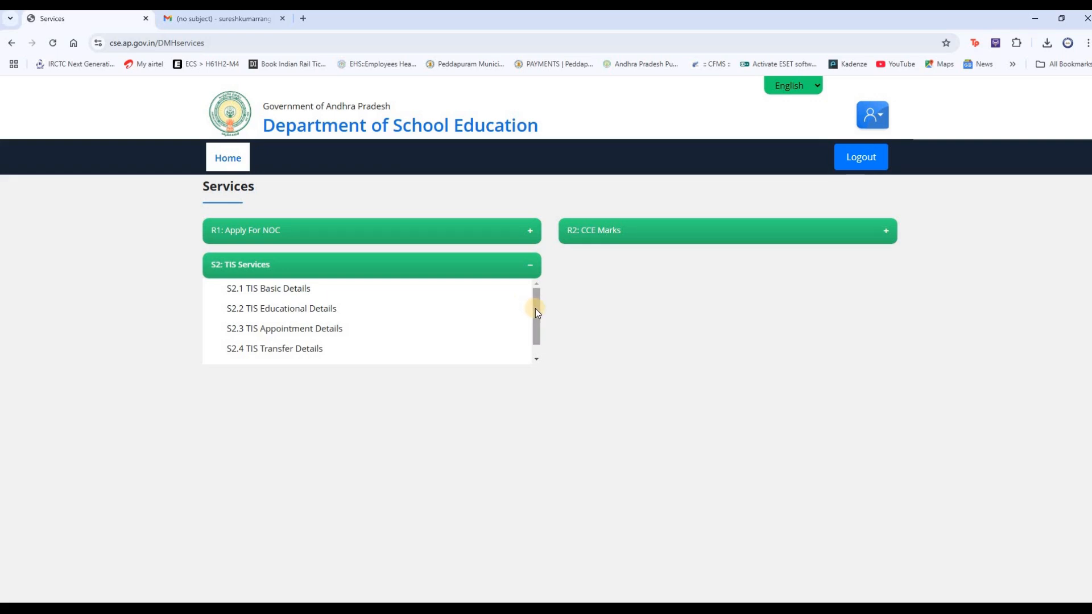
pyautogui.moveTo(534, 308); pyautogui.dragTo(536, 332)
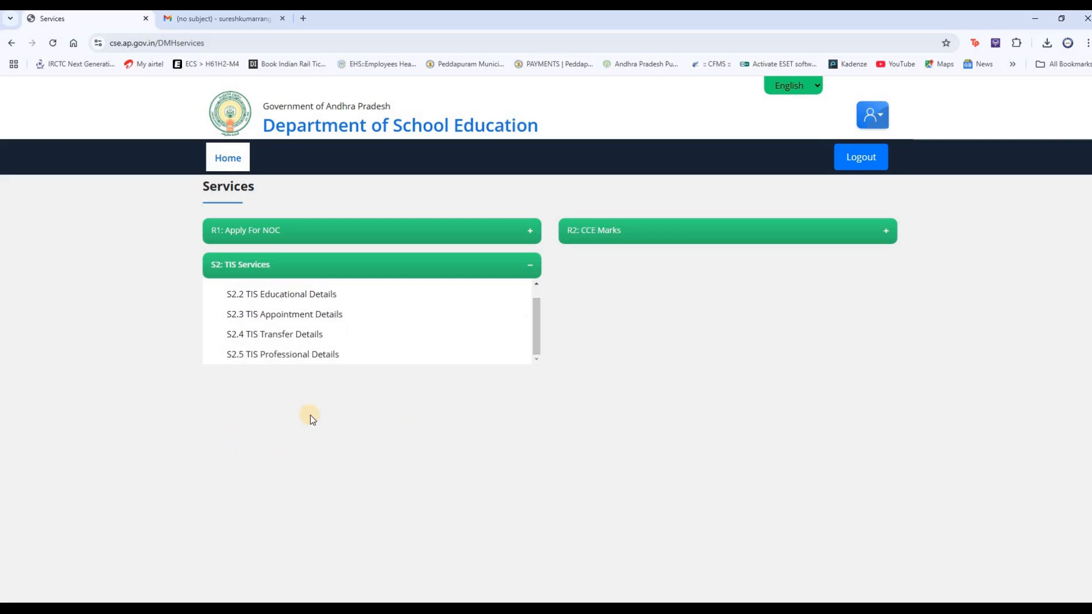
pyautogui.scroll(1, 413, 349)
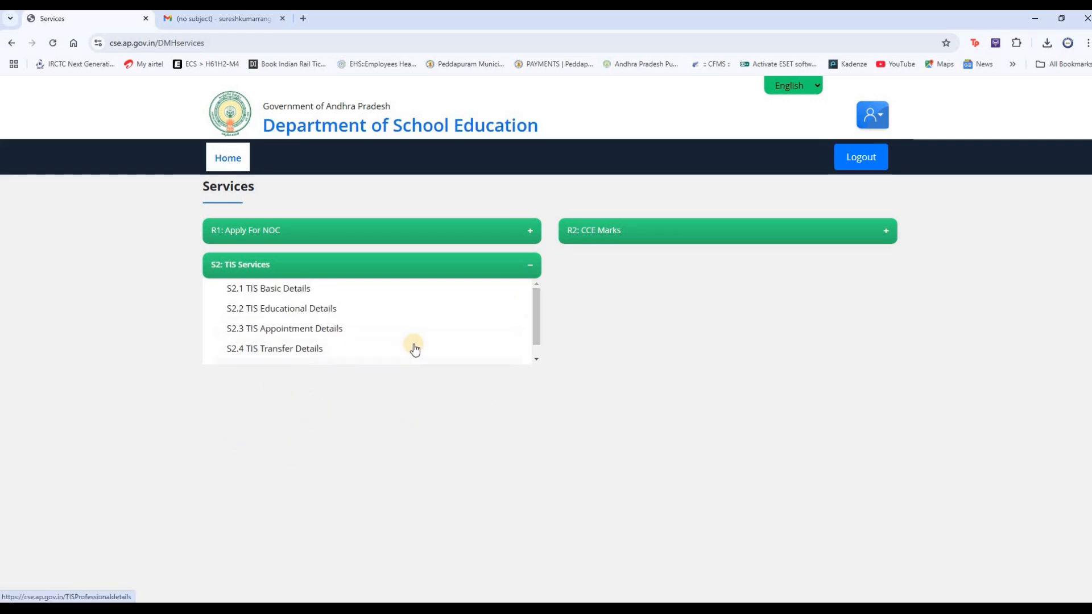
pyautogui.click(279, 291)
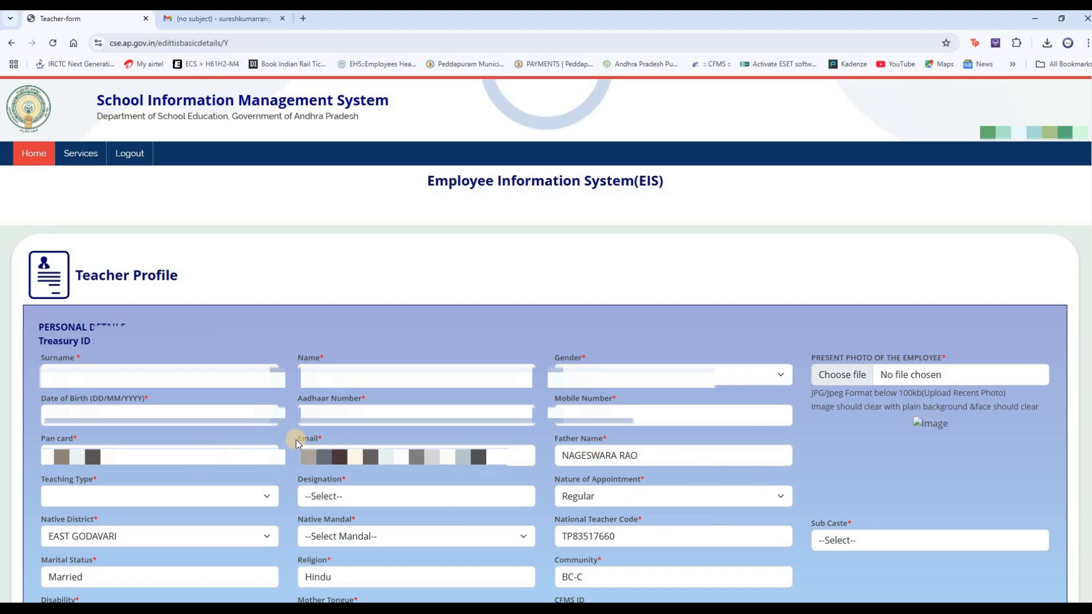
# - Review the Teacher Profile form from the personal details through the address, spouse and health card sections
pyautogui.scroll(-3, 296, 444)
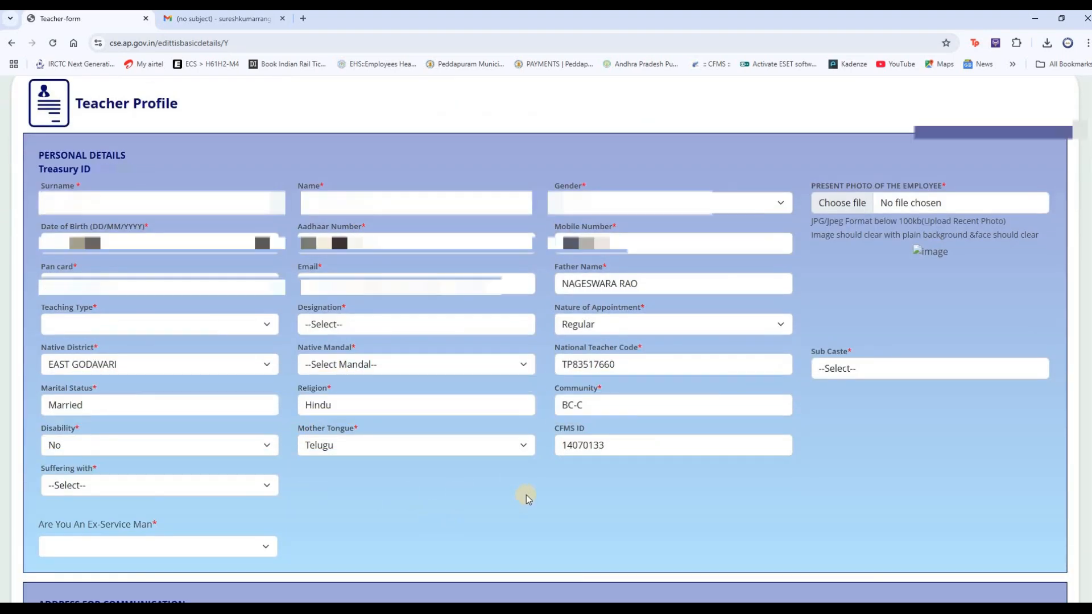
pyautogui.scroll(-2, 405, 507)
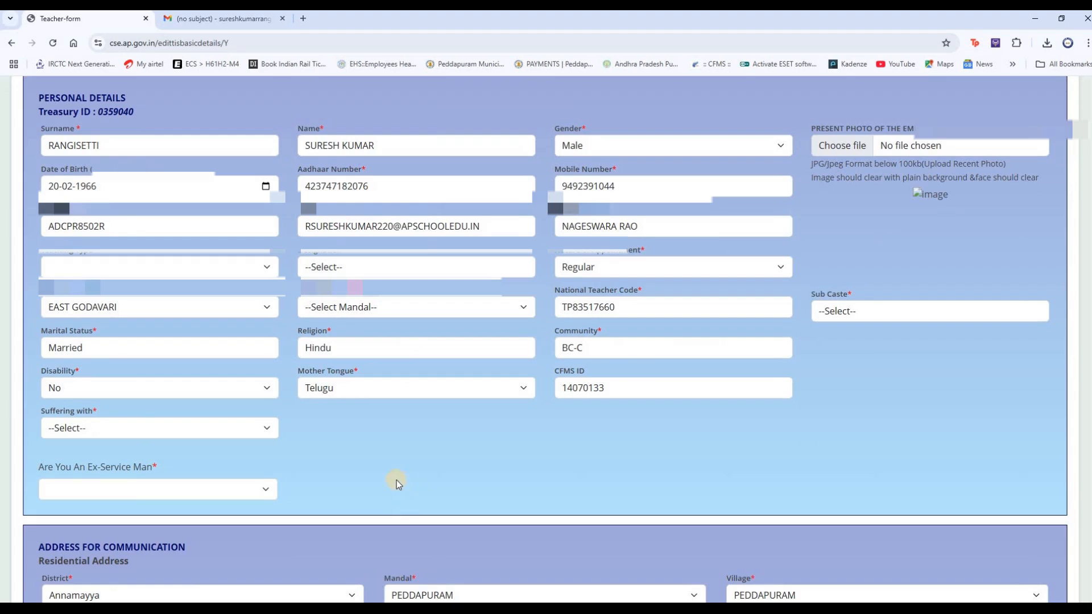
pyautogui.scroll(2, 396, 481)
pyautogui.scroll(-7, 373, 486)
pyautogui.scroll(-6, 371, 487)
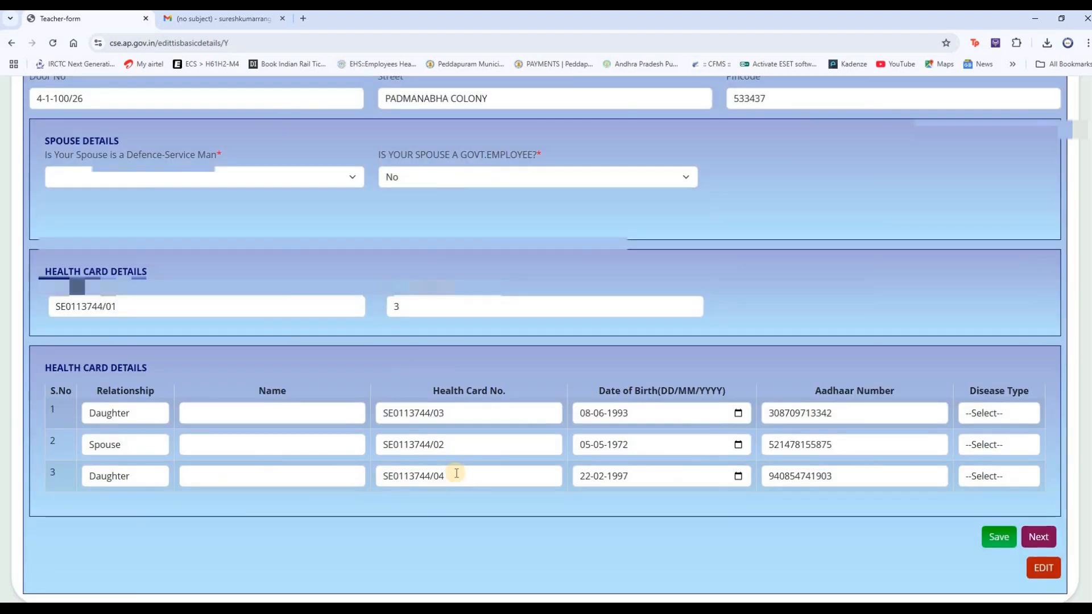
pyautogui.scroll(15, 453, 472)
pyautogui.scroll(1, 456, 473)
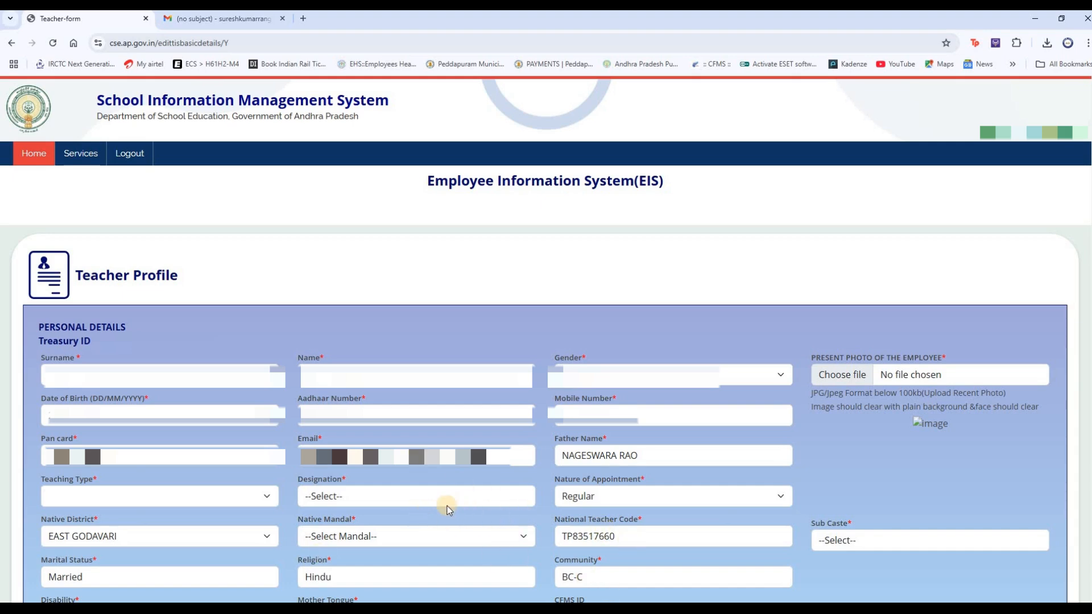
pyautogui.scroll(-15, 449, 509)
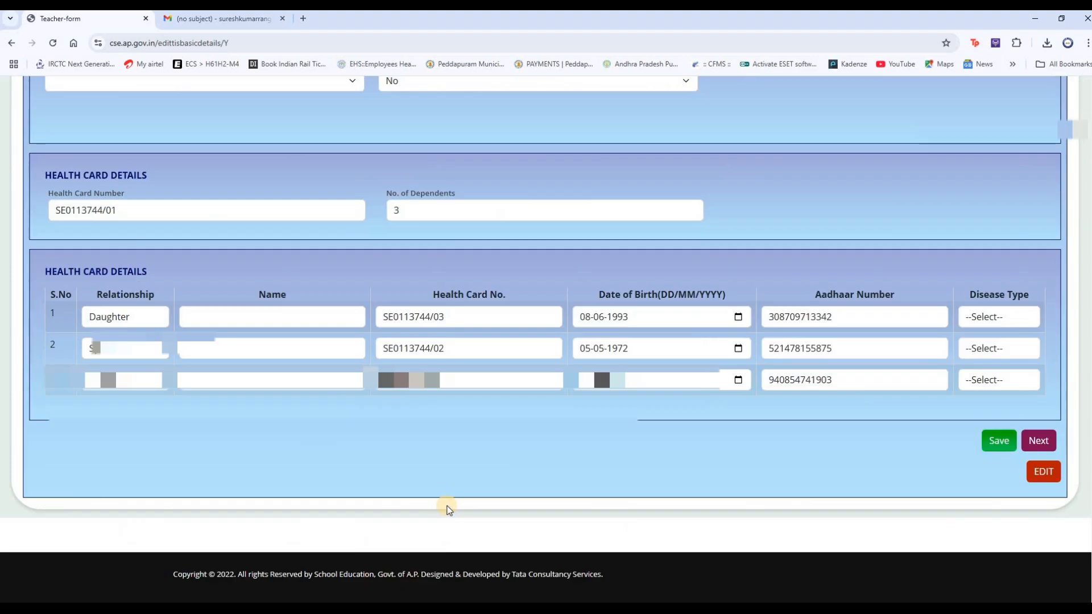
pyautogui.click(1039, 442)
pyautogui.scroll(20, 494, 455)
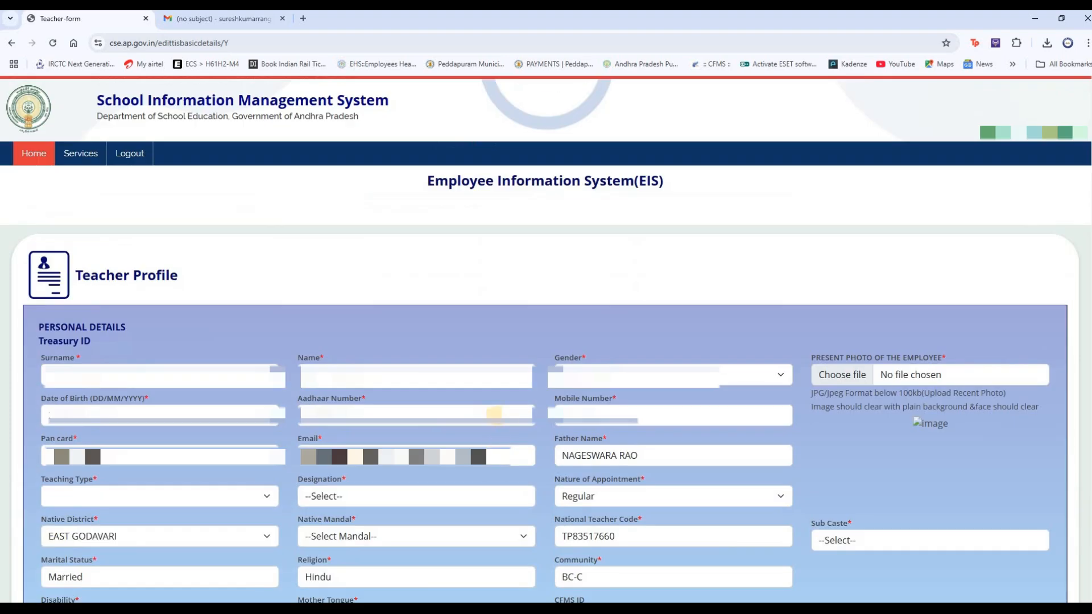
# - Attach the employee's JPG picture from the Desktop as the present photo of the employee
pyautogui.scroll(-2, 501, 438)
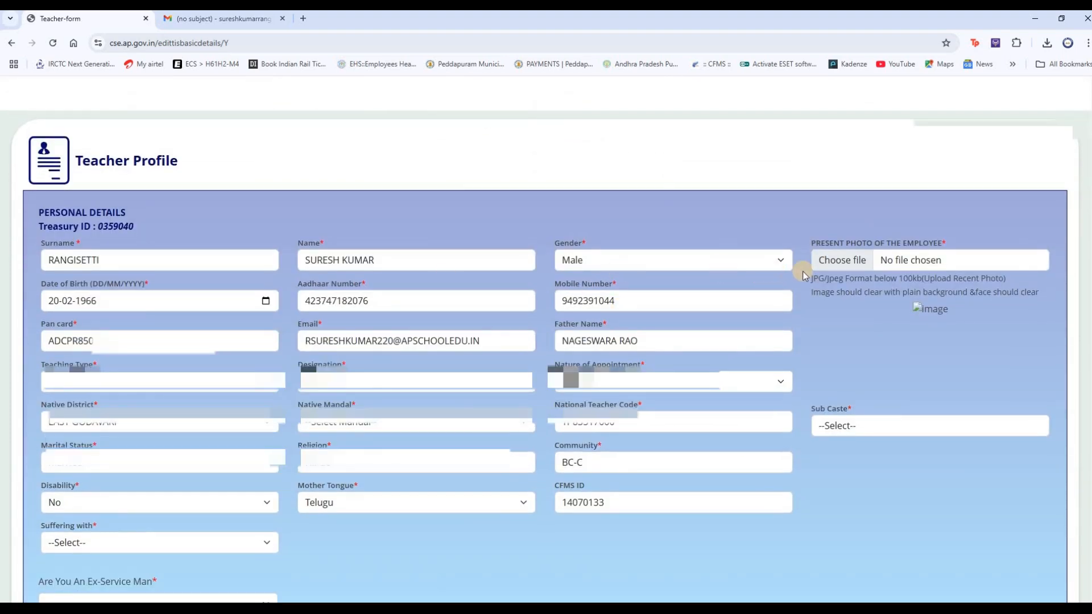
pyautogui.scroll(1, 890, 364)
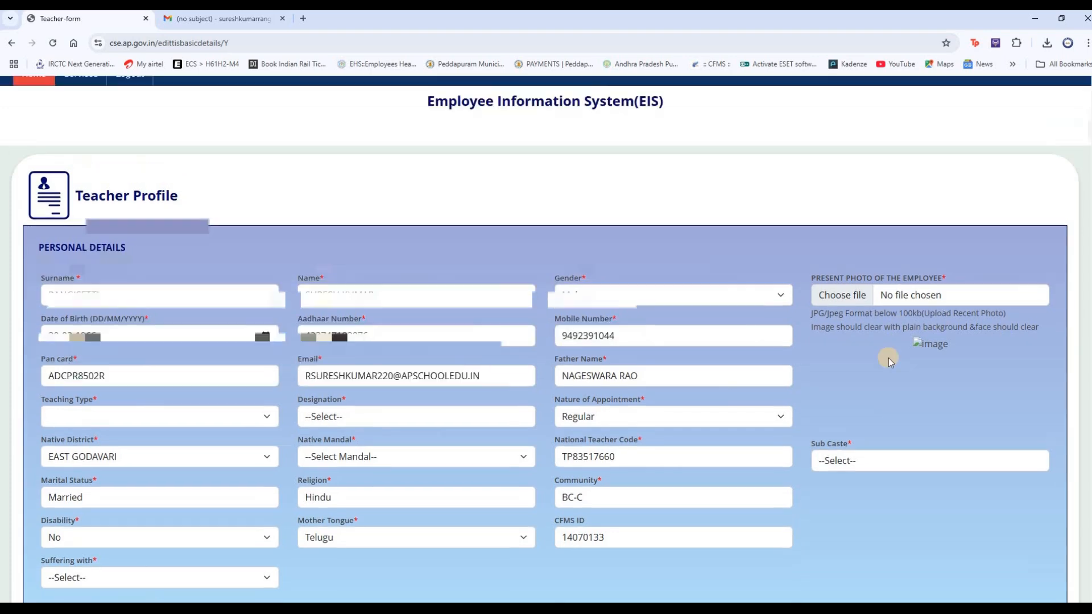
pyautogui.scroll(2, 890, 362)
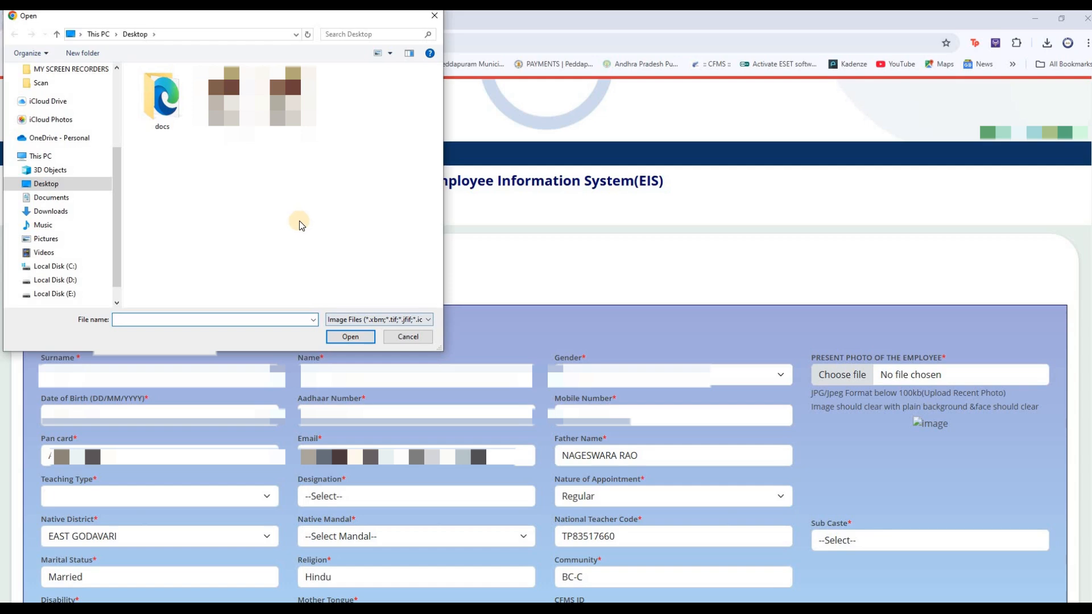
pyautogui.click(287, 97)
pyautogui.click(350, 337)
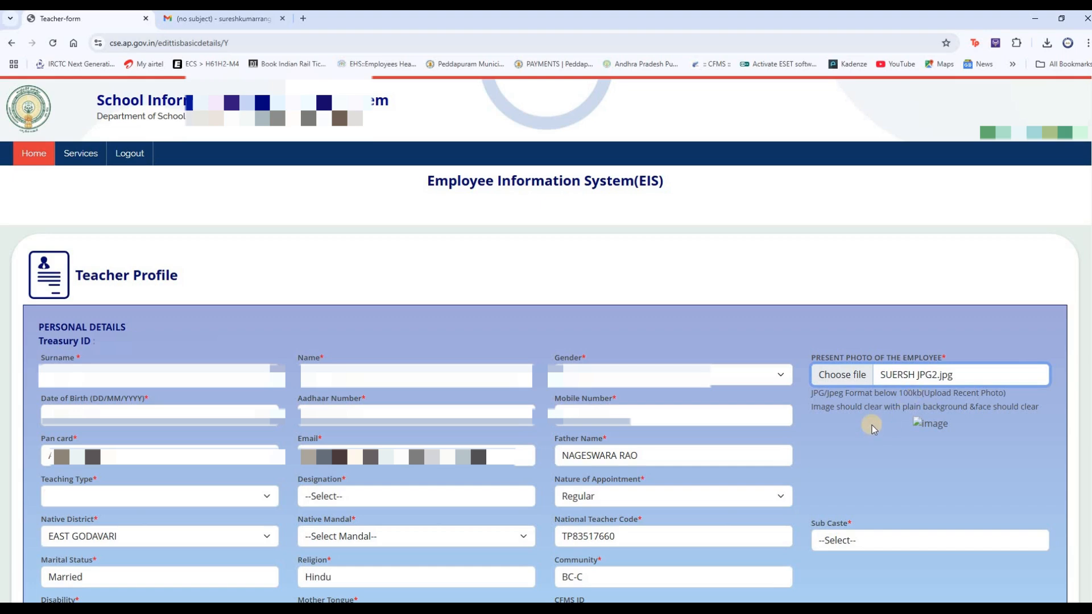
# - Set the teaching type to Teaching and the designation to SCHOOL ASST ( BIOSCIENCE ), with Regular as the nature of appointment
pyautogui.scroll(-2, 565, 383)
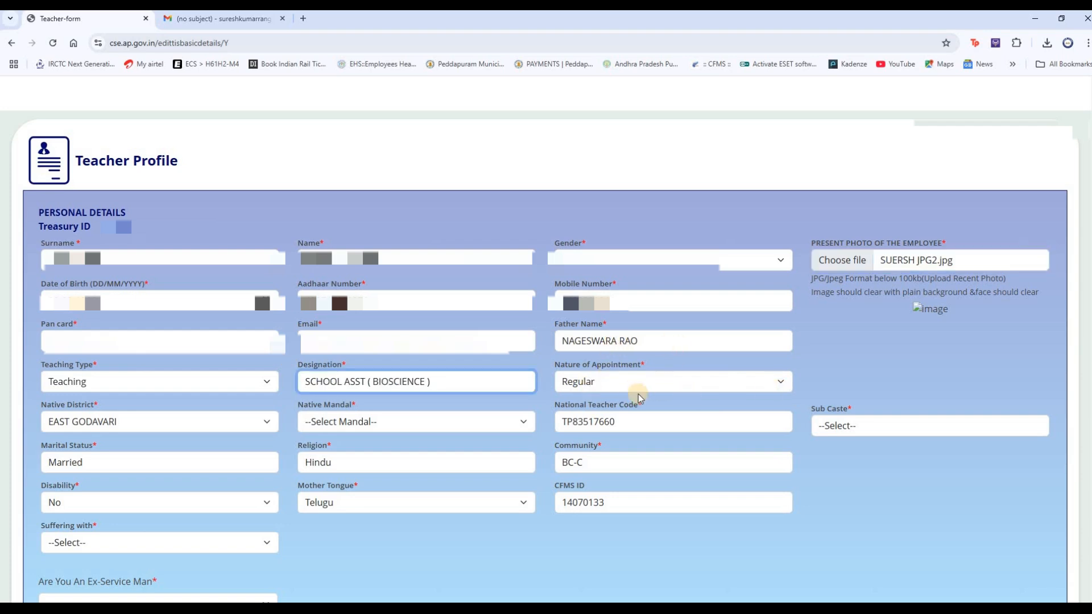
pyautogui.click(774, 387)
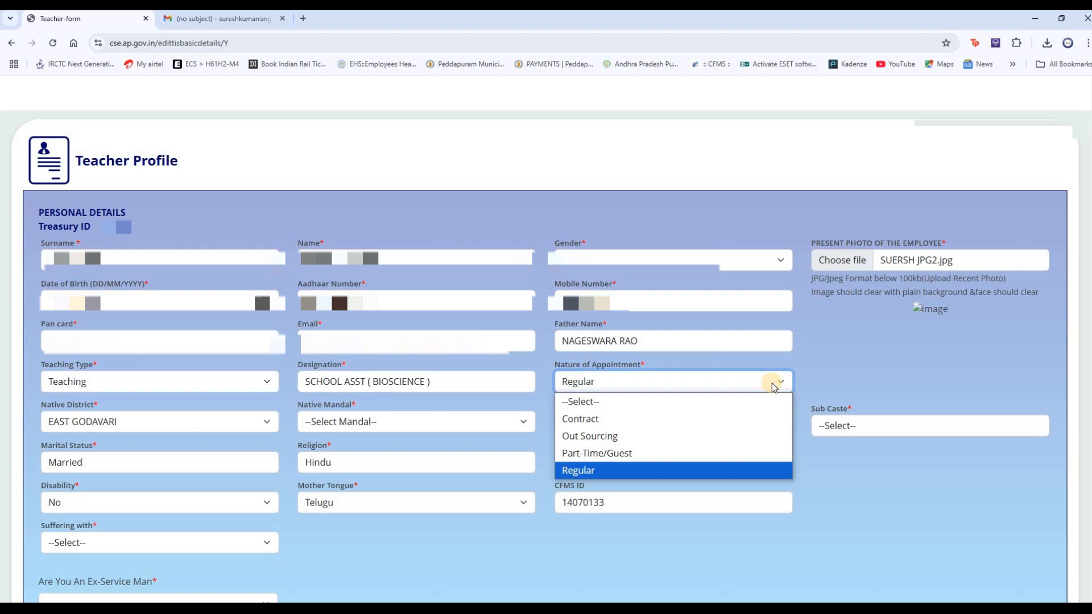
pyautogui.click(774, 387)
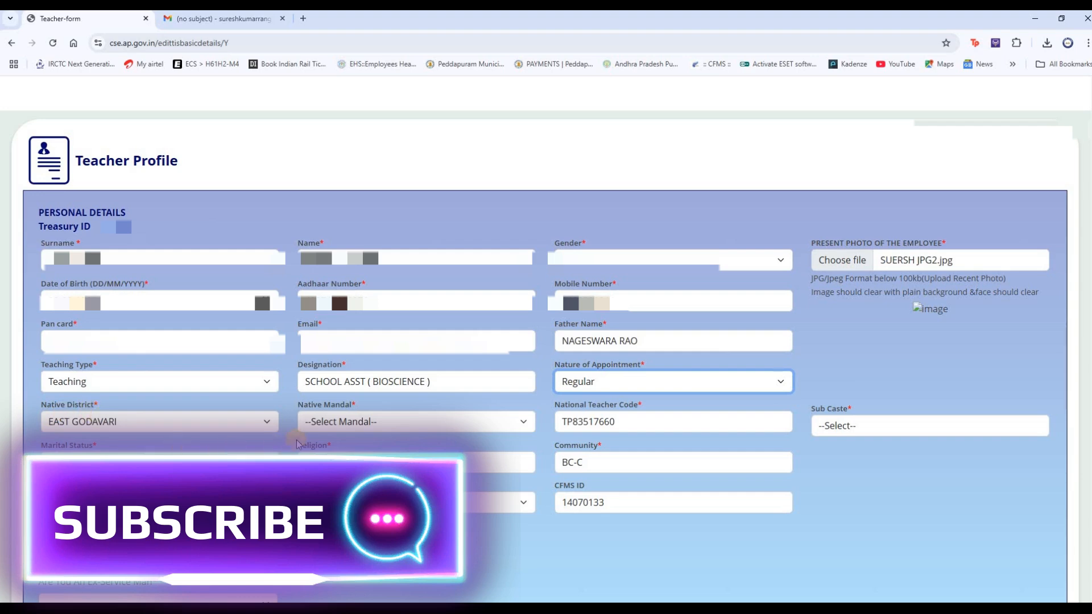
# - Choose PEDDAPURAM as the native mandal within the EAST GODAVARI native district
pyautogui.click(265, 423)
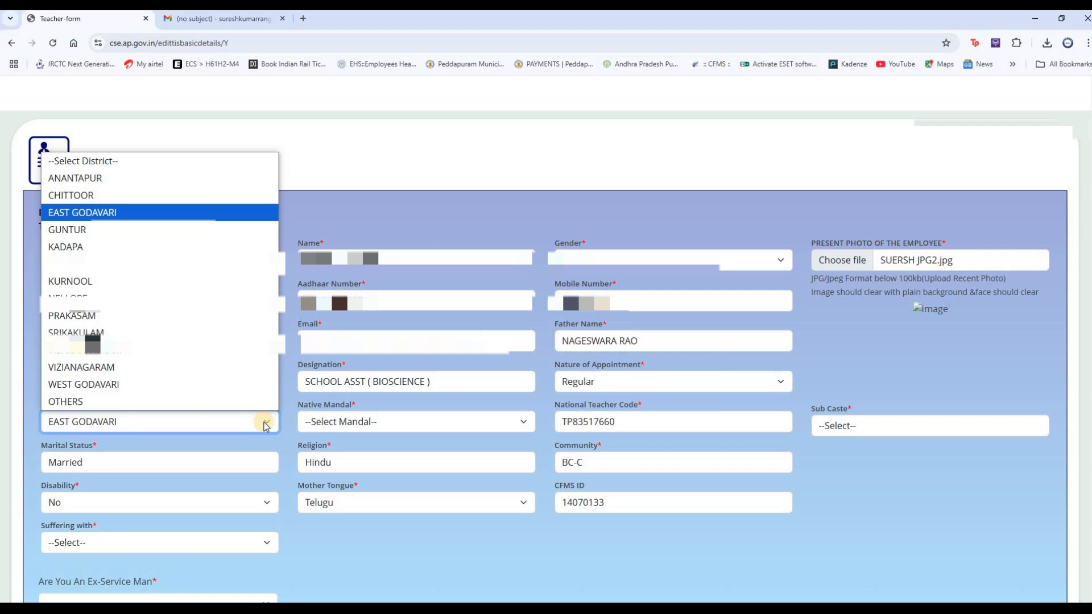
pyautogui.click(265, 422)
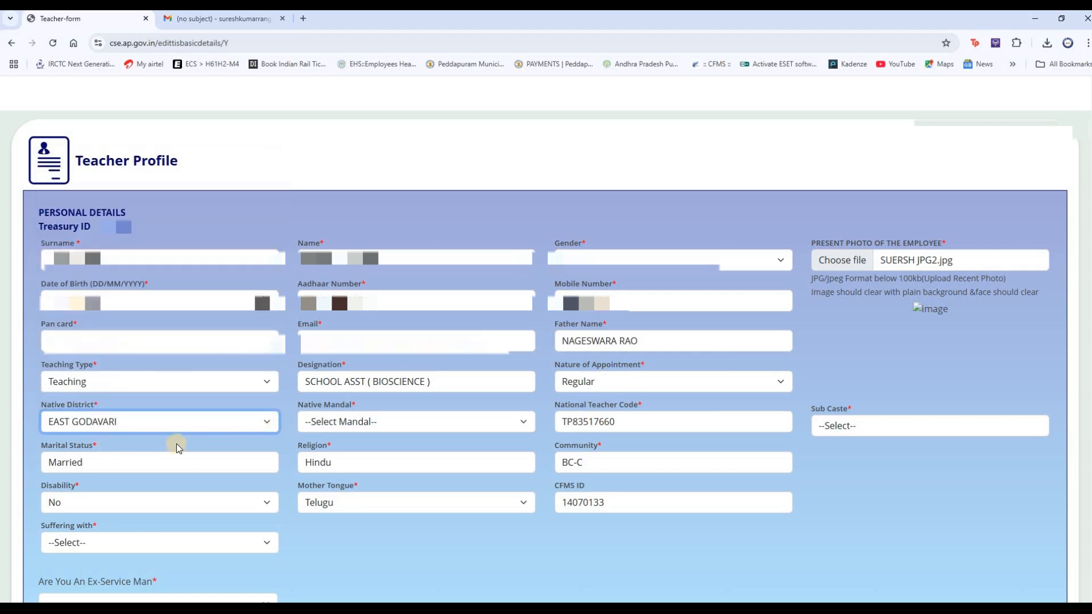
pyautogui.click(397, 423)
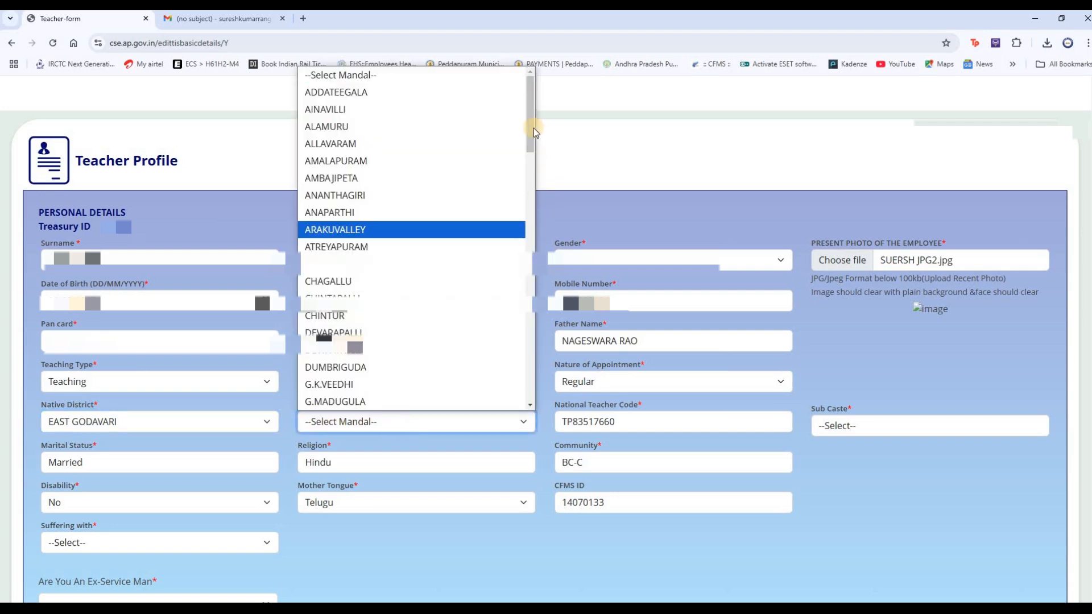
pyautogui.moveTo(531, 138); pyautogui.dragTo(504, 285)
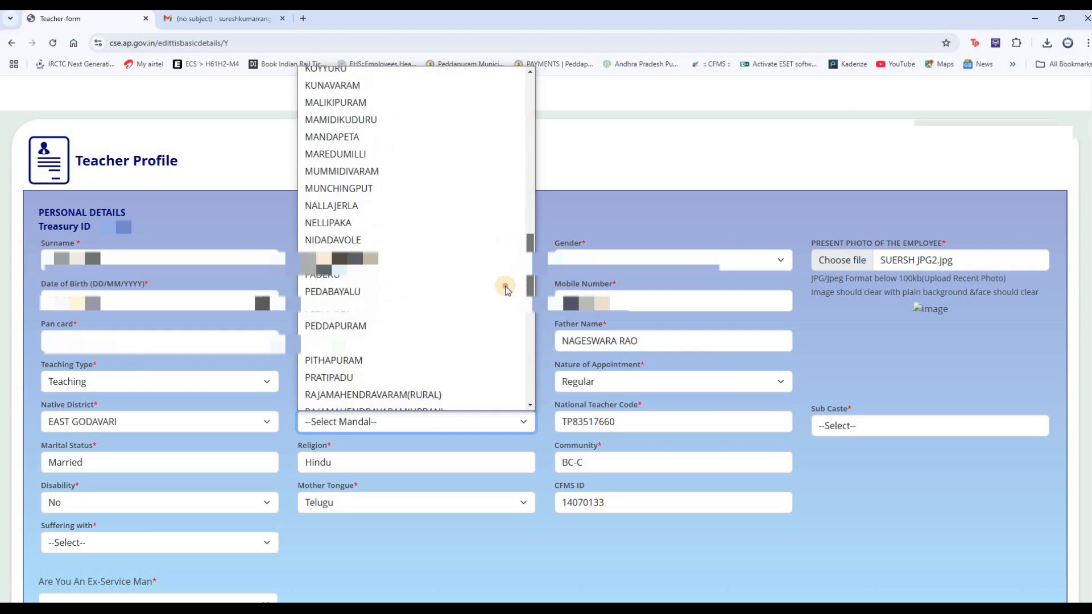
pyautogui.click(348, 325)
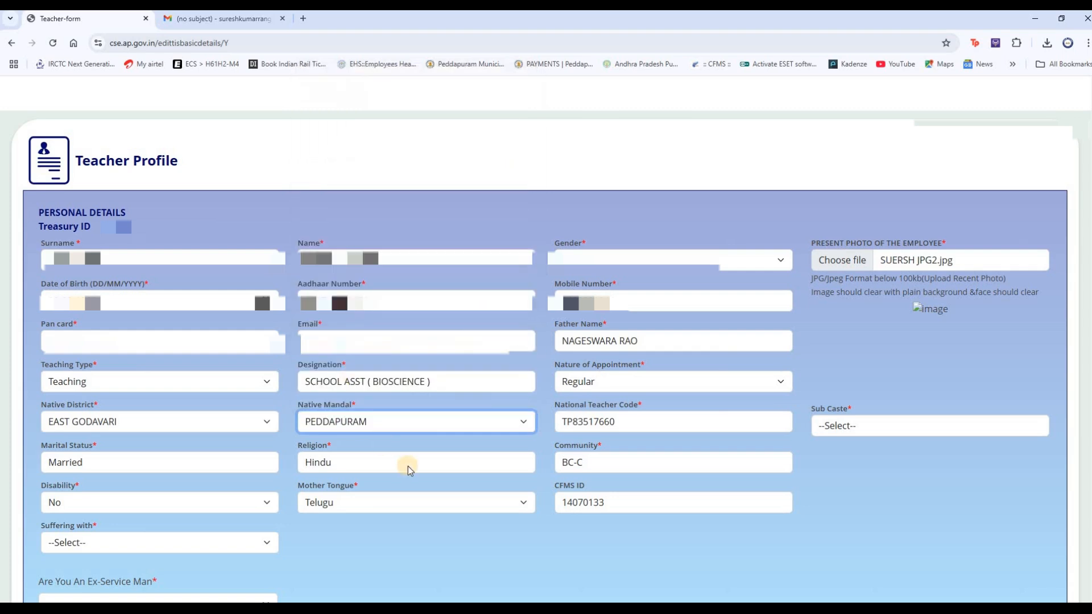
pyautogui.click(524, 436)
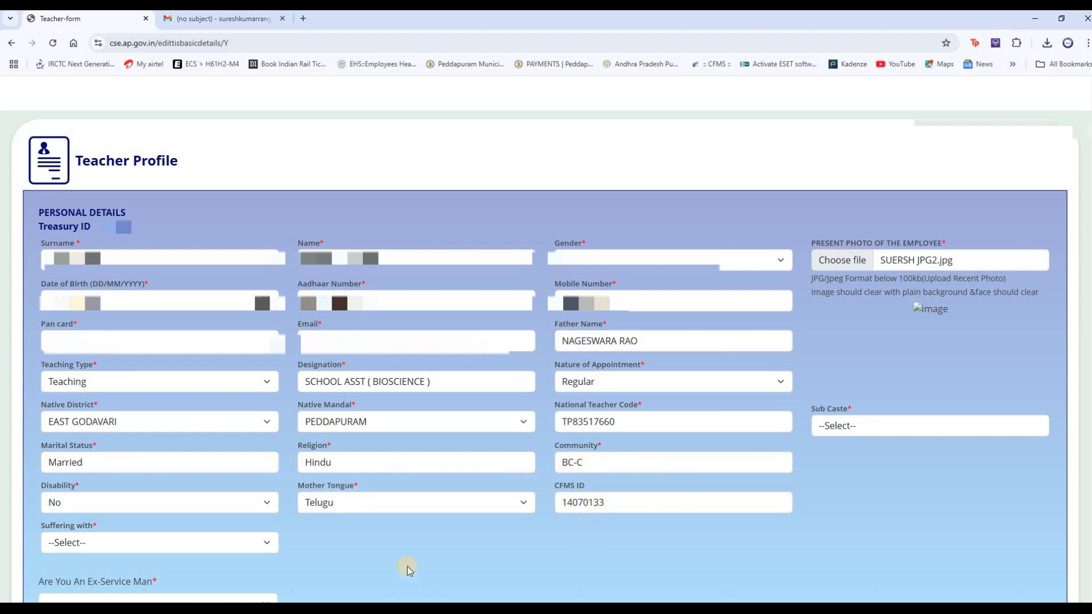
# - Set the employee's community to OC and the sub caste to Kapu
pyautogui.click(609, 463)
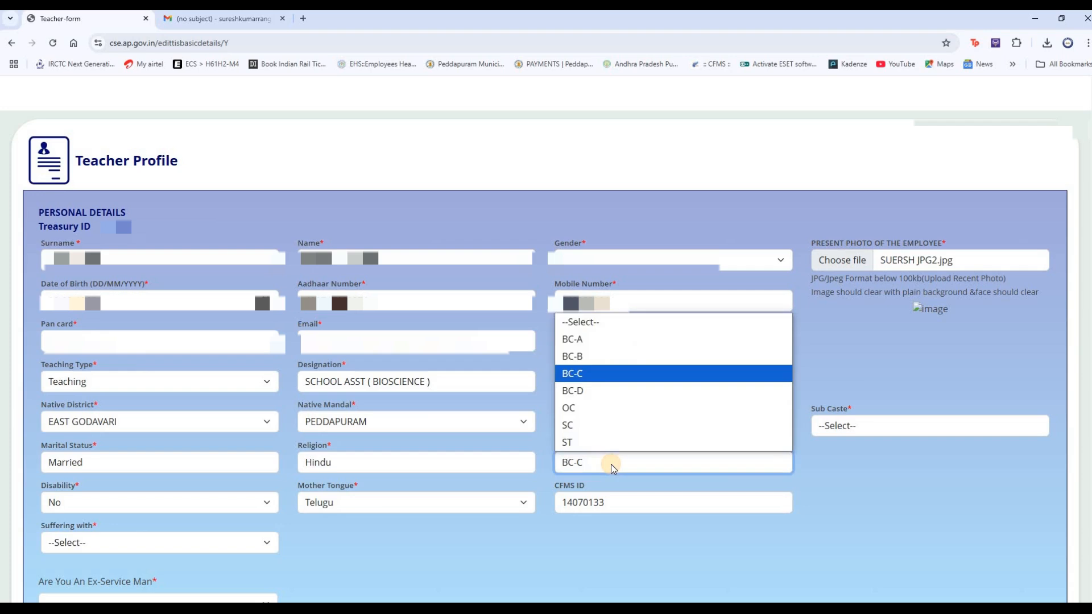
pyautogui.click(563, 408)
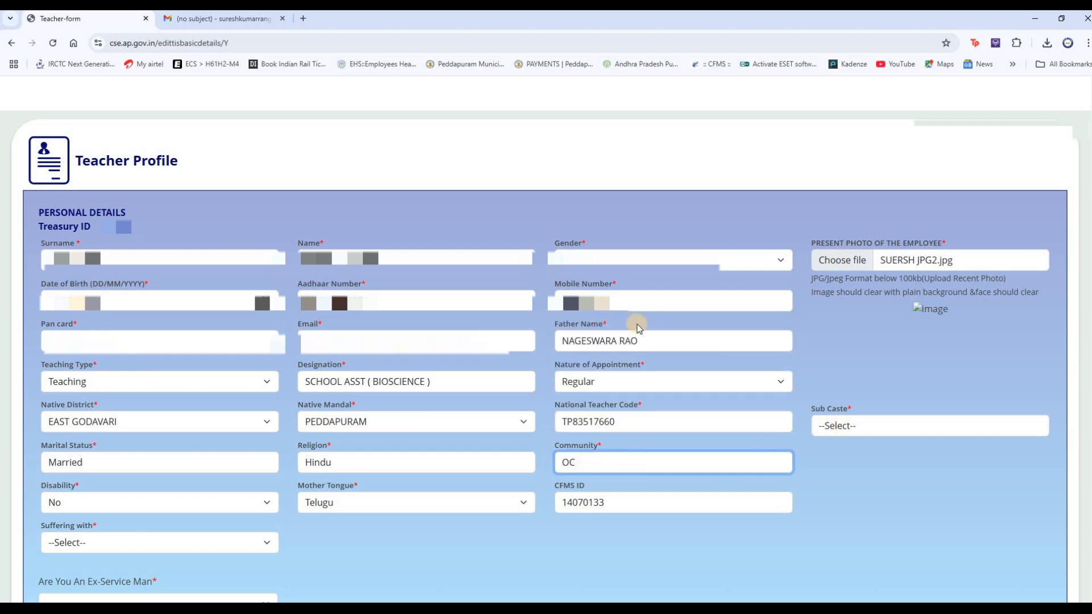
pyautogui.click(864, 428)
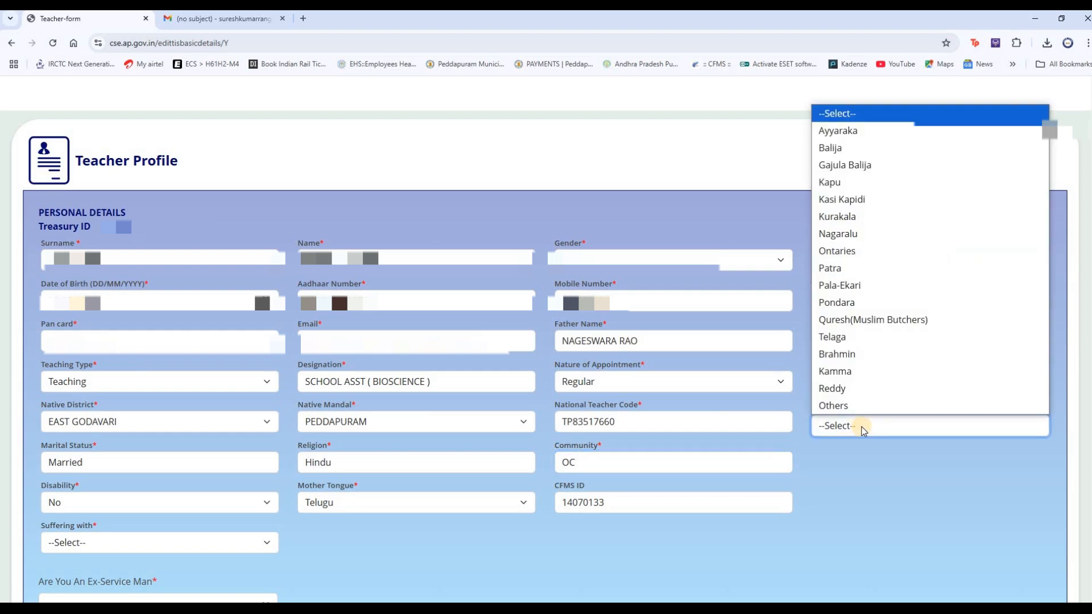
pyautogui.click(829, 182)
pyautogui.click(853, 475)
# - Set the Suffering with field in the personal details to None
pyautogui.scroll(-2, 853, 476)
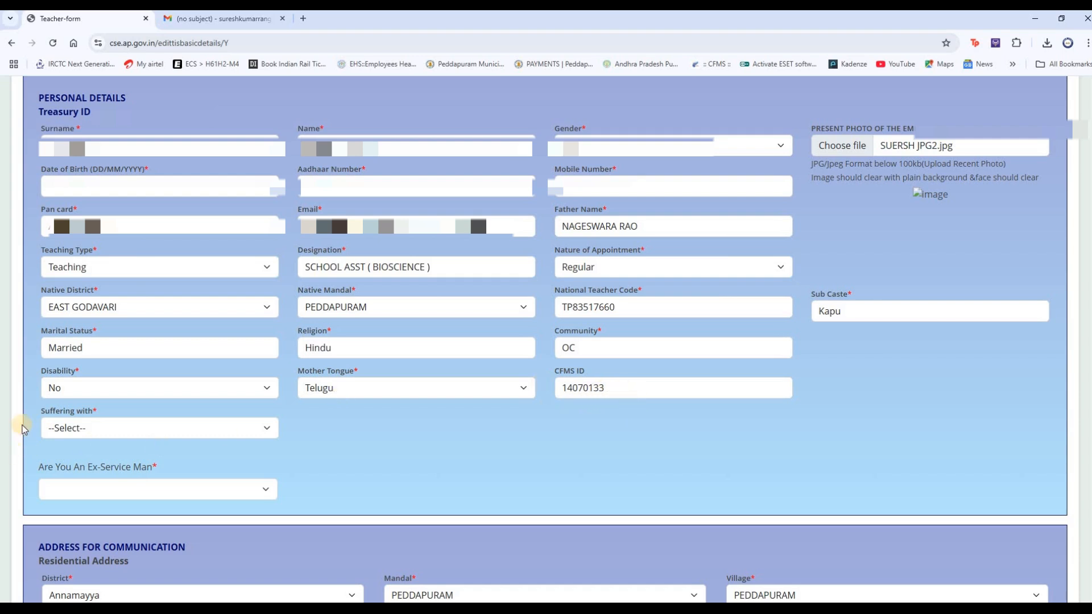
pyautogui.click(265, 430)
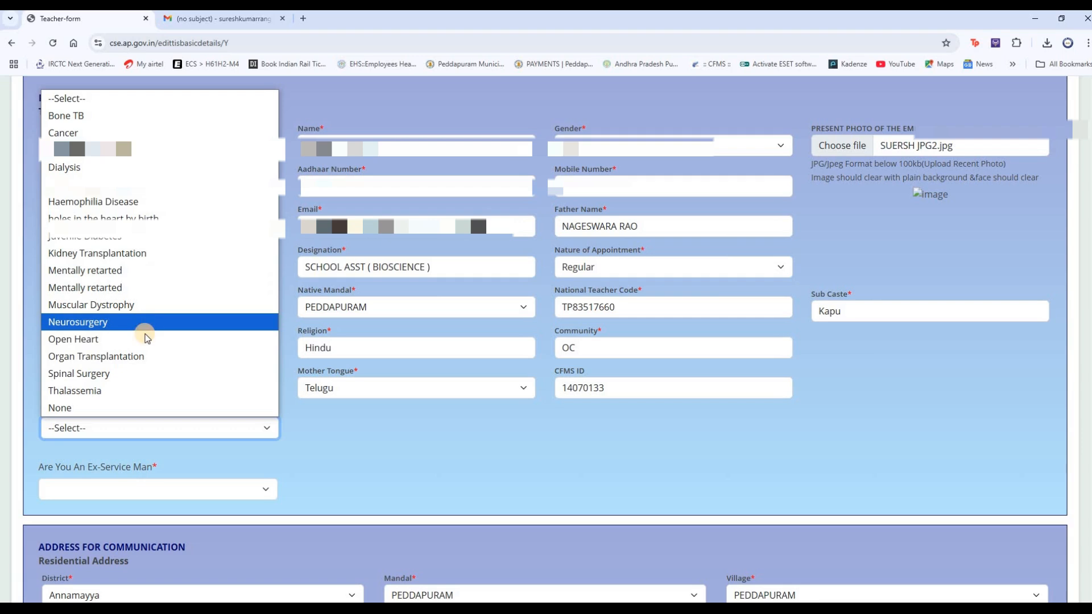
pyautogui.click(82, 408)
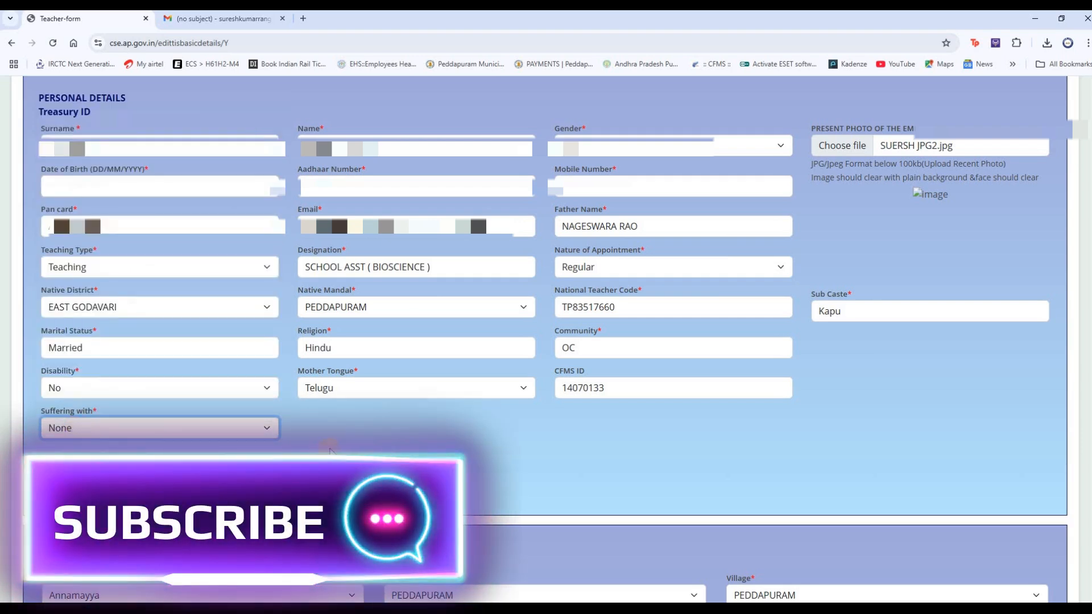
pyautogui.click(260, 428)
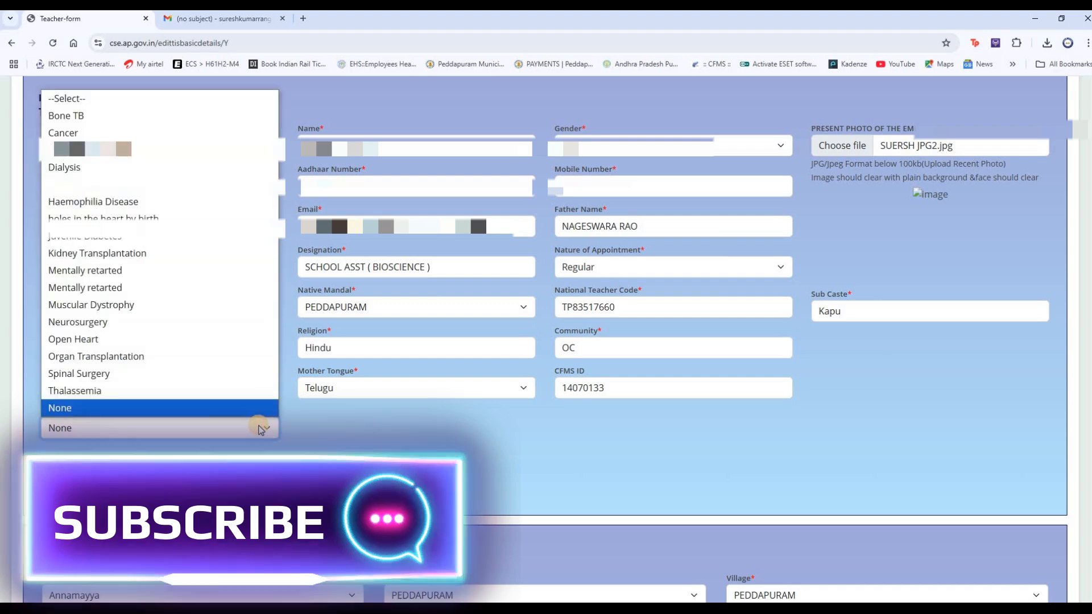
pyautogui.click(261, 428)
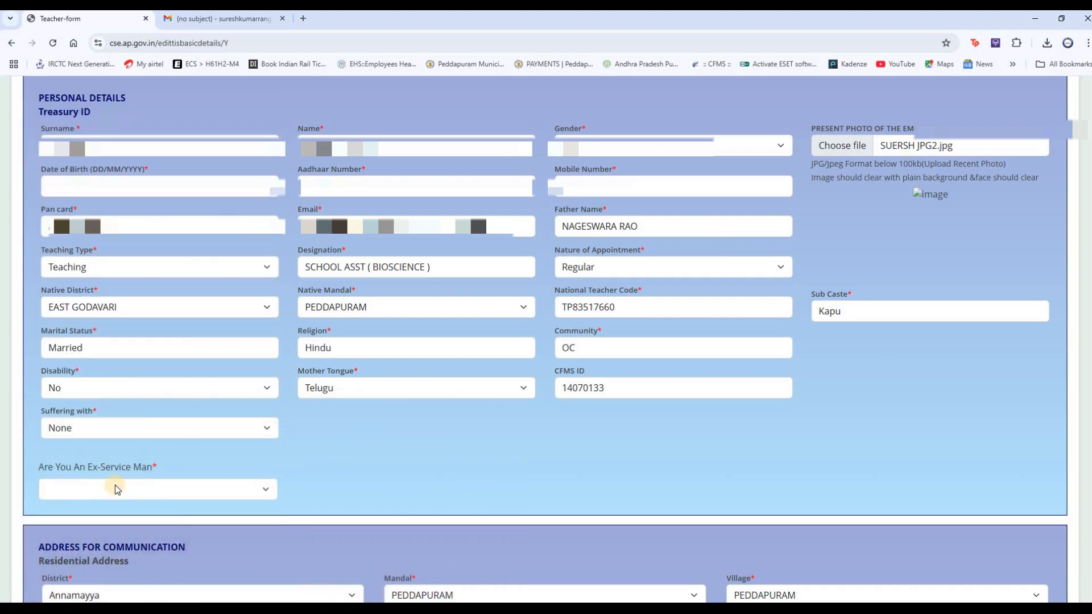
# - Answer No to the ex-service man question in the personal details
pyautogui.click(265, 491)
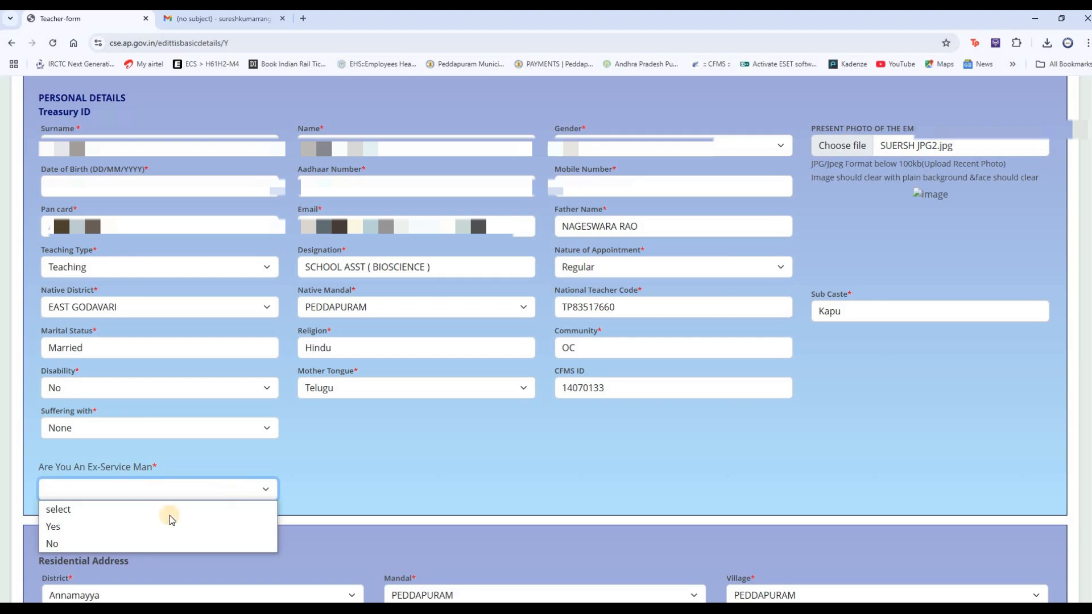
pyautogui.click(100, 544)
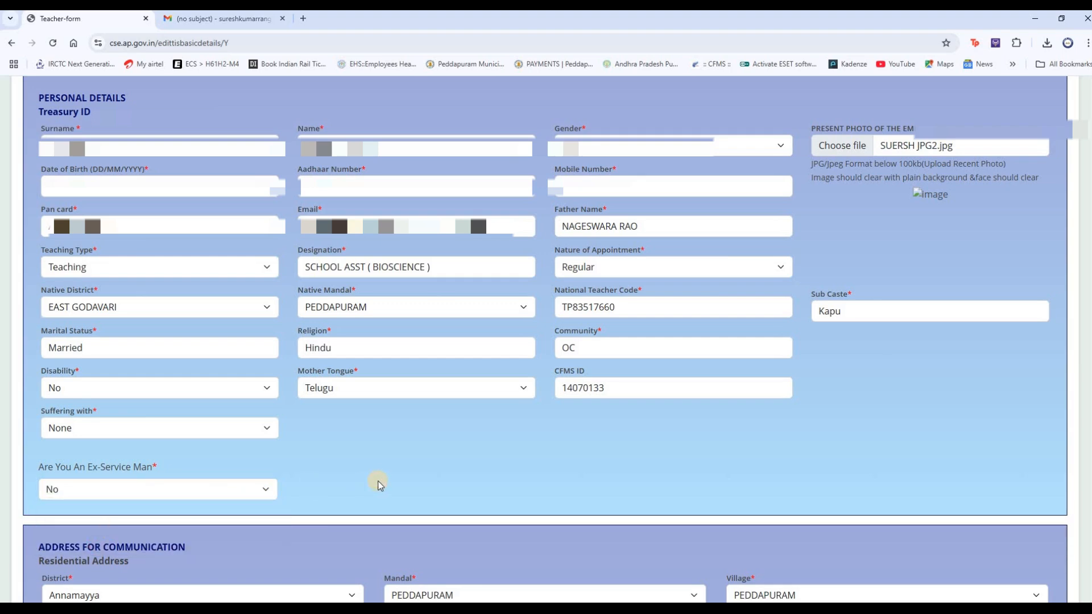
# - Set the district to Kakinada in both the residential address and the permanent address
pyautogui.scroll(-5, 380, 467)
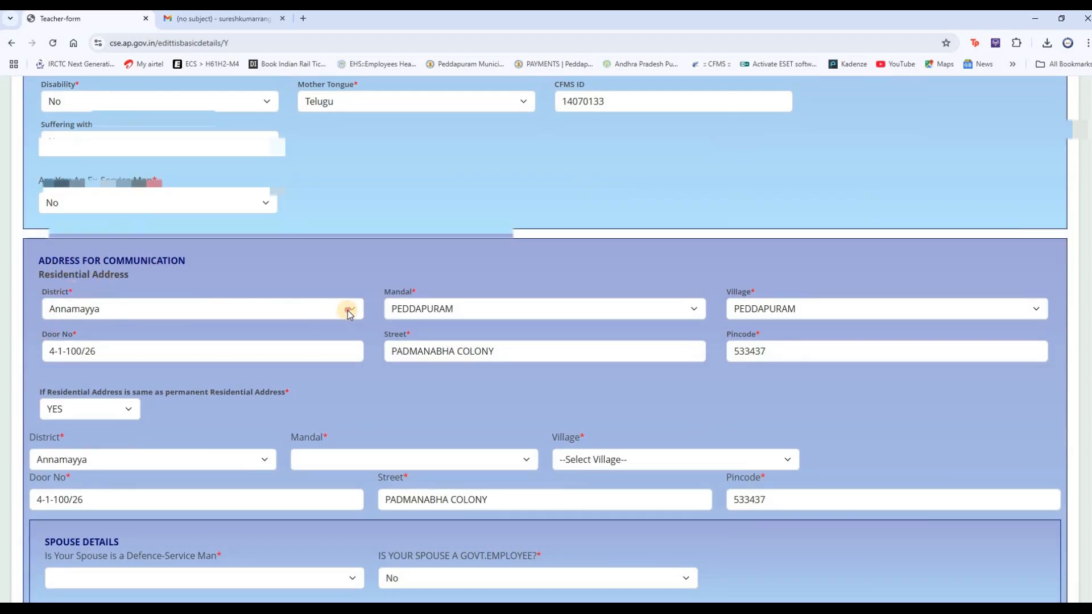
pyautogui.click(348, 312)
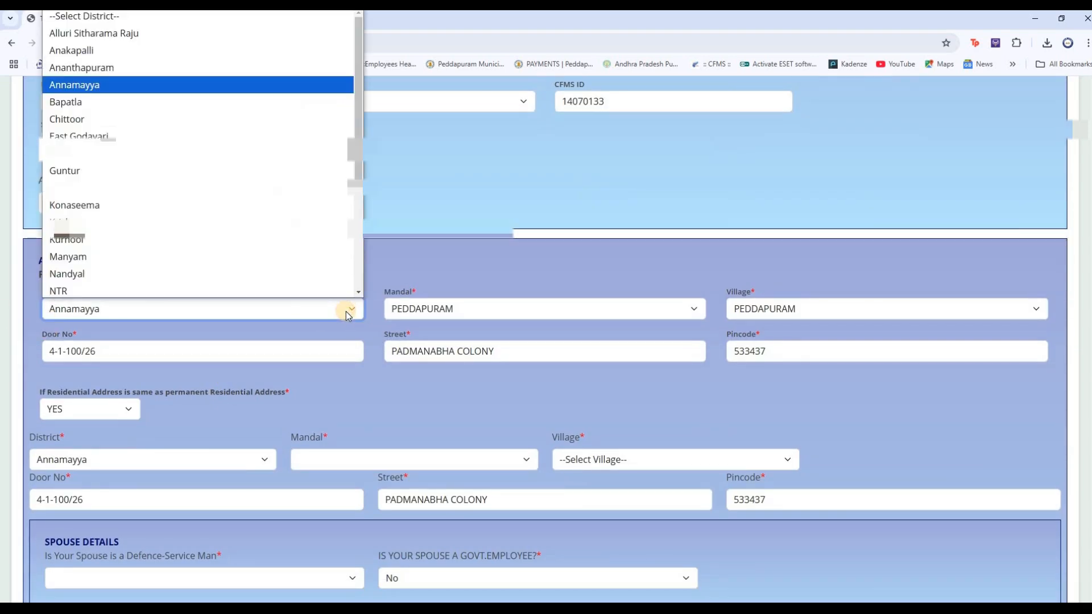
pyautogui.click(74, 185)
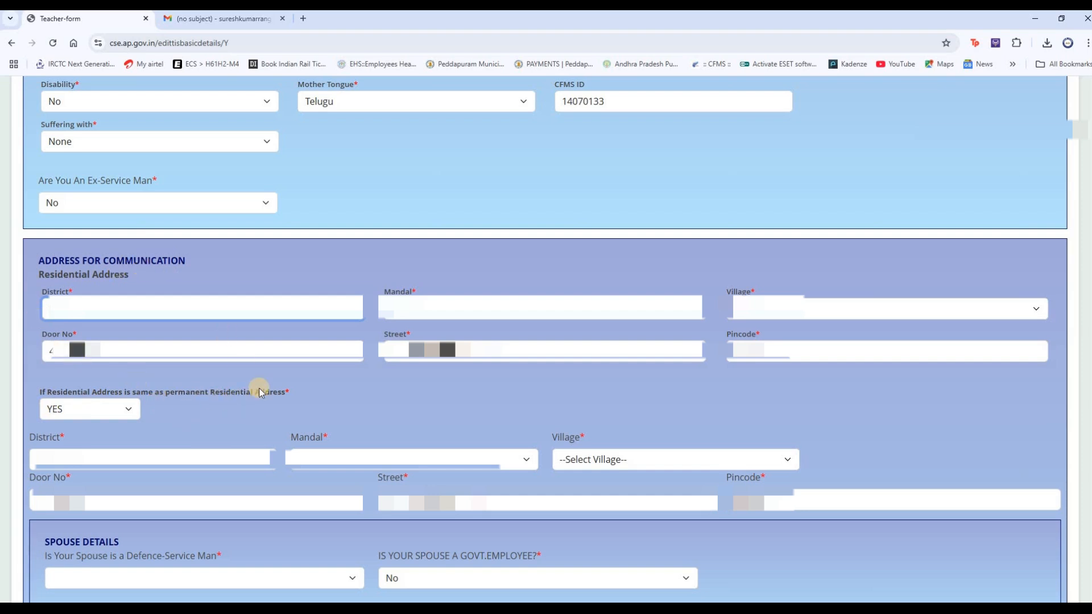
pyautogui.scroll(-1, 186, 411)
pyautogui.click(262, 407)
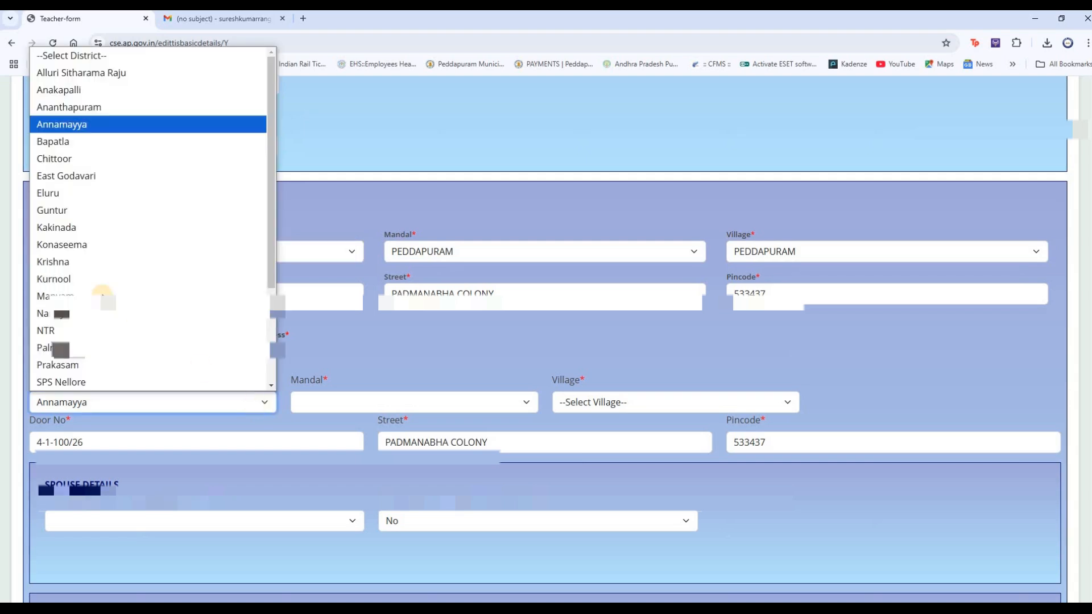
pyautogui.click(78, 236)
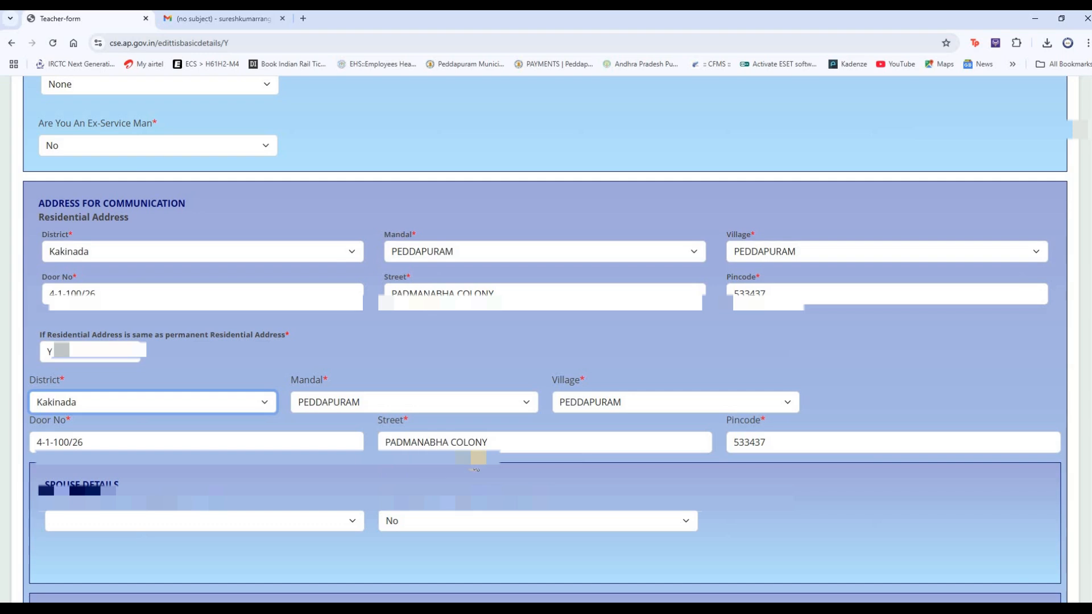
# - Answer No to the question whether the spouse is a defence-service man
pyautogui.scroll(-1, 616, 476)
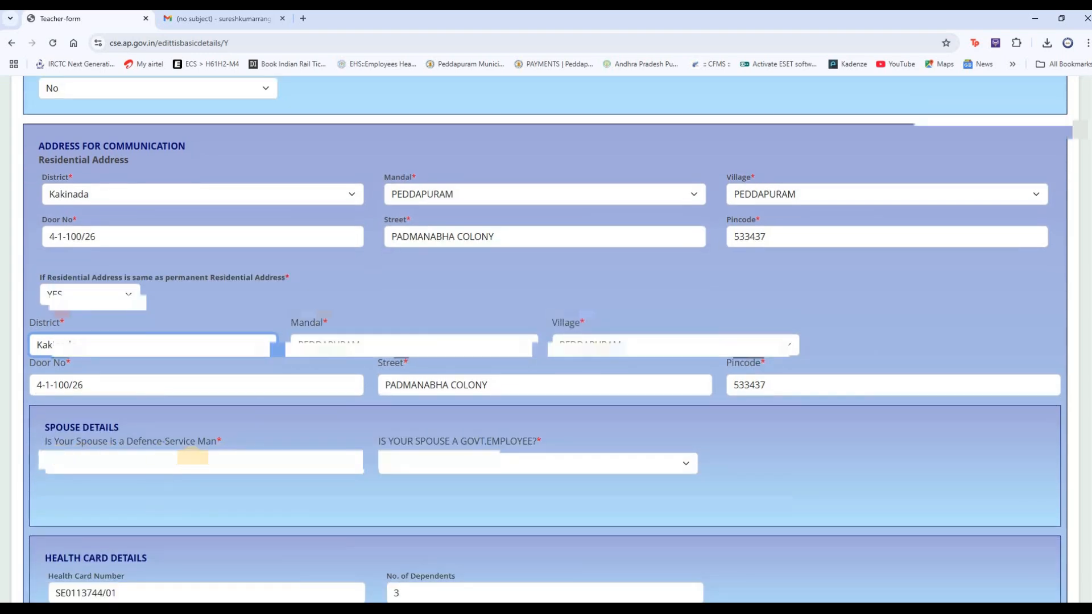
pyautogui.click(348, 462)
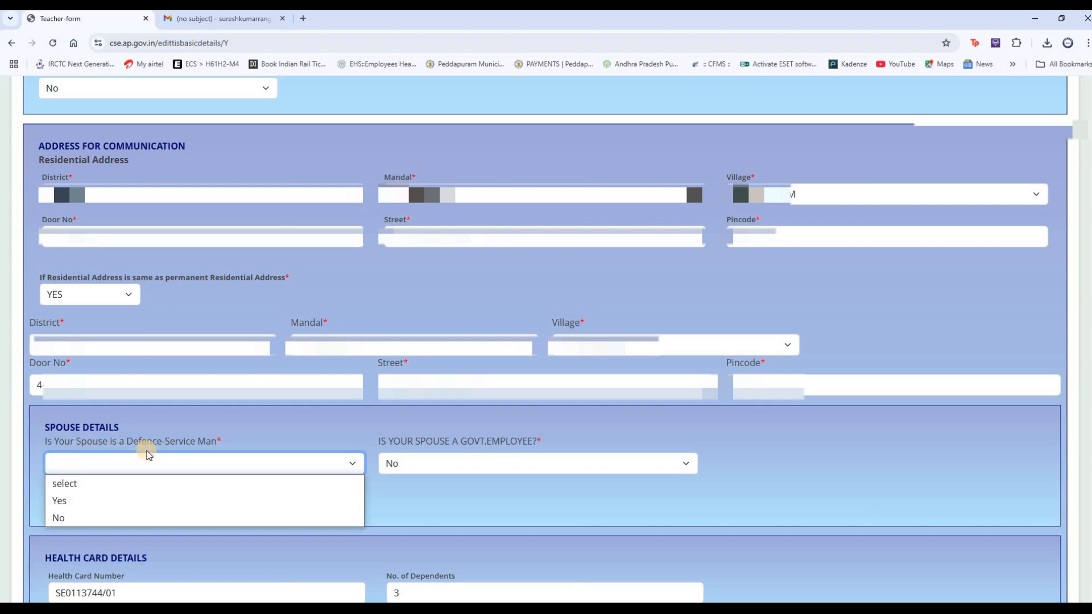
pyautogui.click(73, 518)
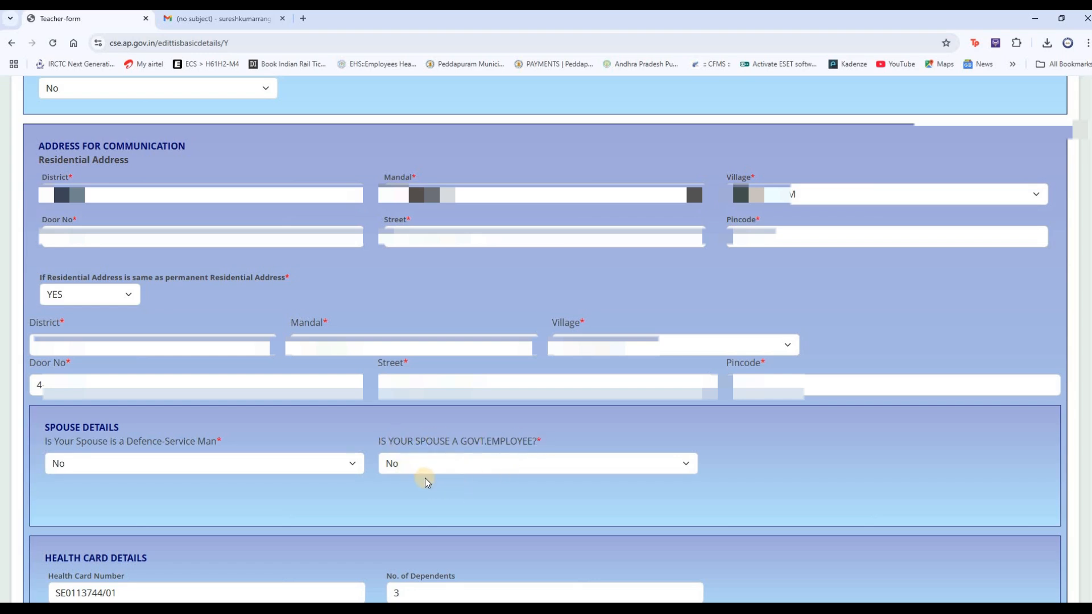
# - Switch the spouse government employee answer to Yes, view the spouse employee type options, and set the answer back to No
pyautogui.scroll(-2, 425, 477)
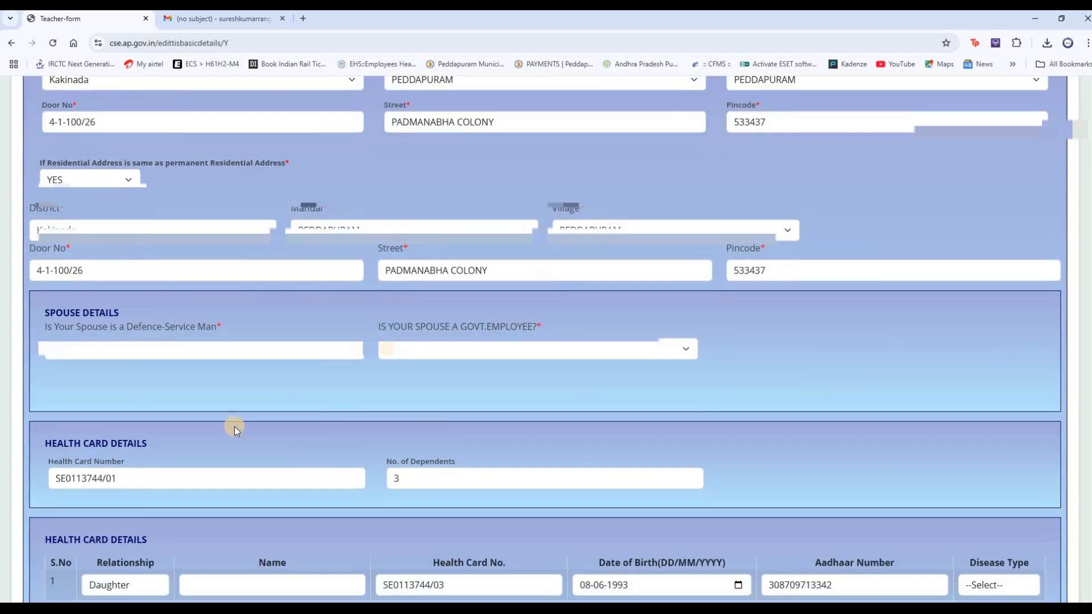
pyautogui.click(676, 350)
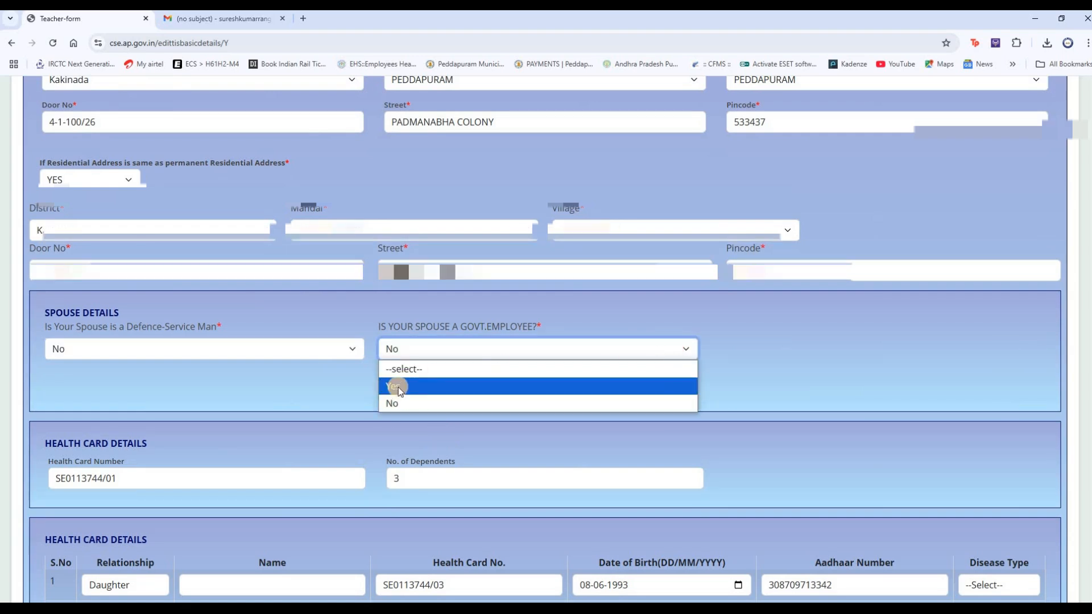
pyautogui.click(389, 387)
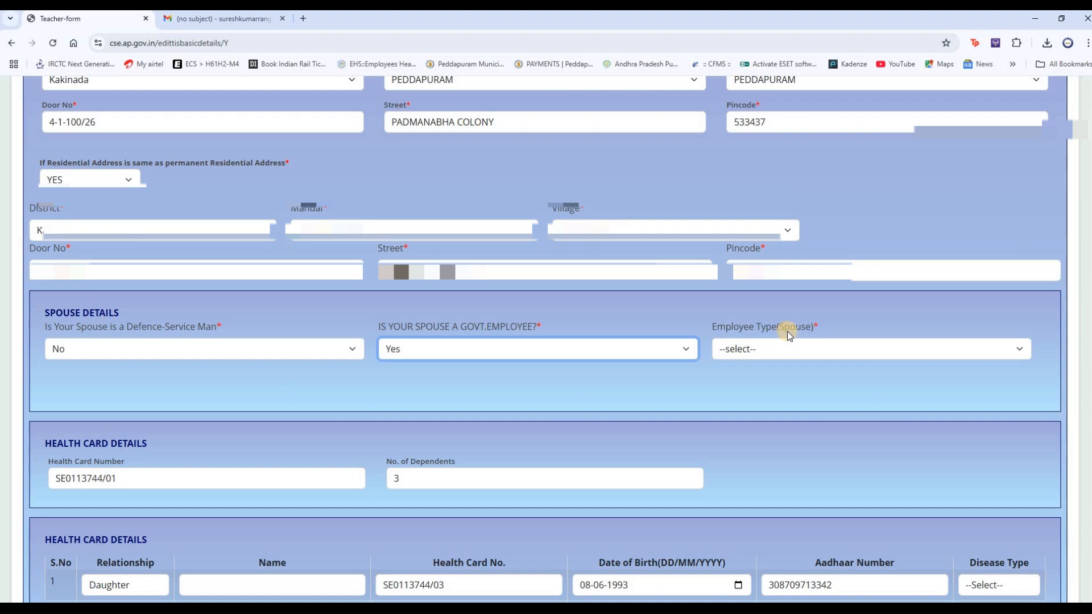
pyautogui.click(758, 350)
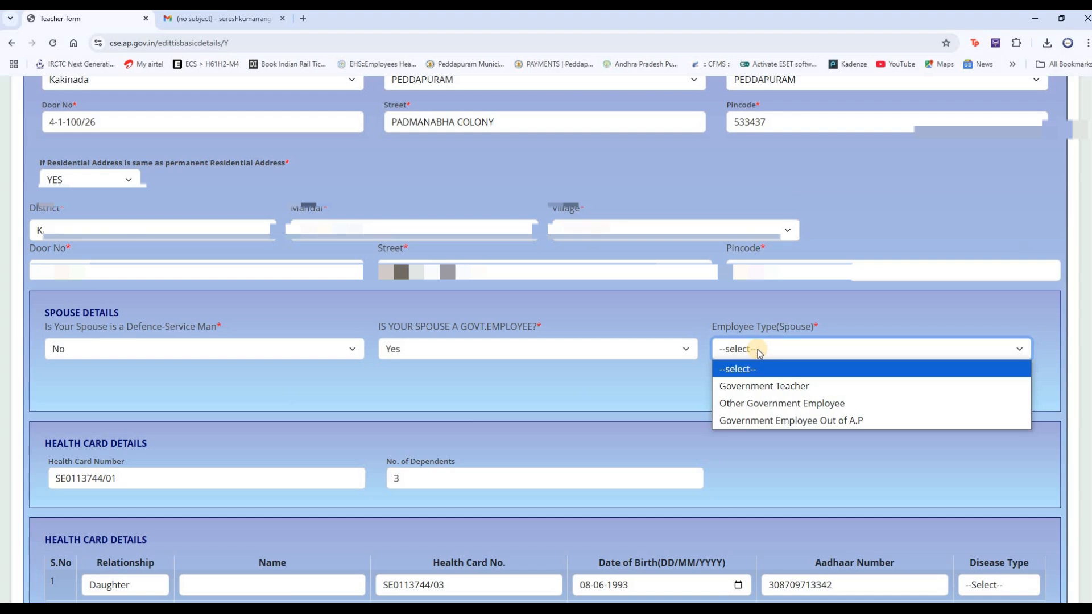
pyautogui.click(660, 359)
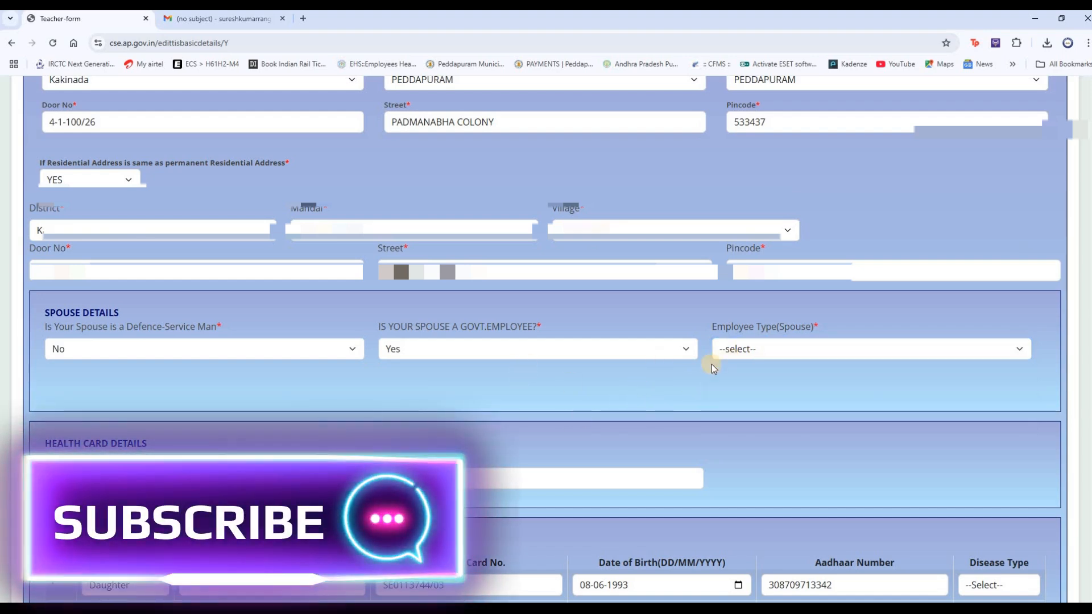
pyautogui.click(680, 352)
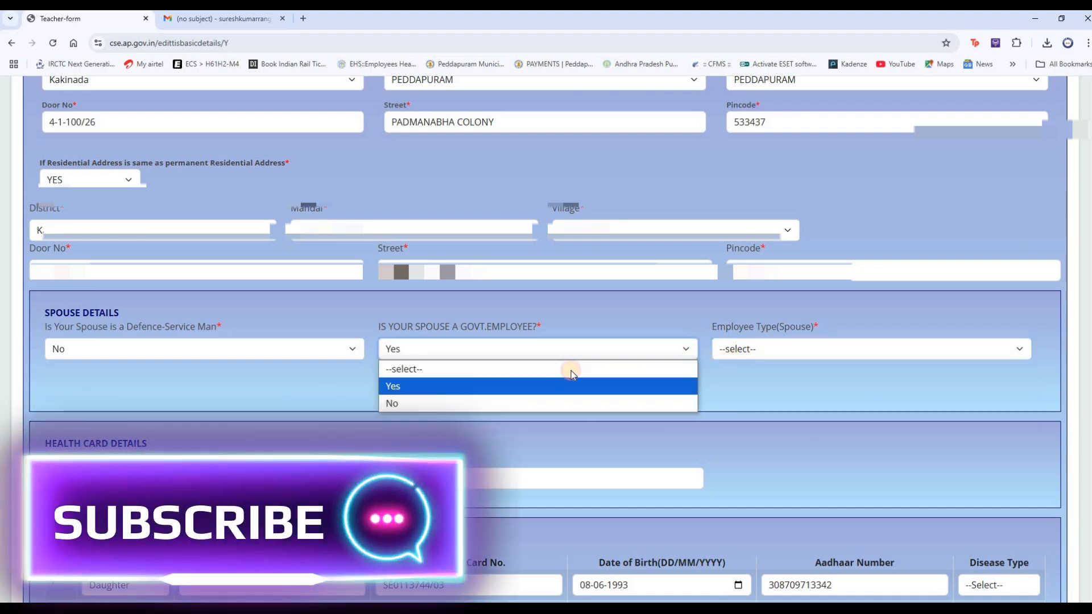
pyautogui.click(397, 403)
pyautogui.click(446, 388)
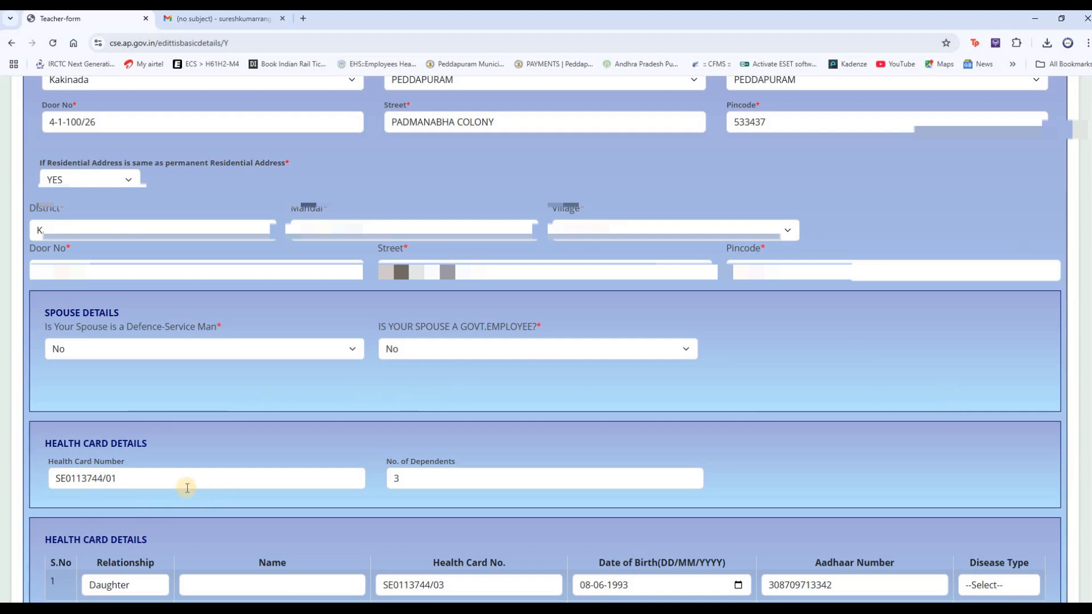
# - Enter the dependents' names in the first daughter's row and the spouse's row of the health card details table
pyautogui.scroll(-2, 187, 488)
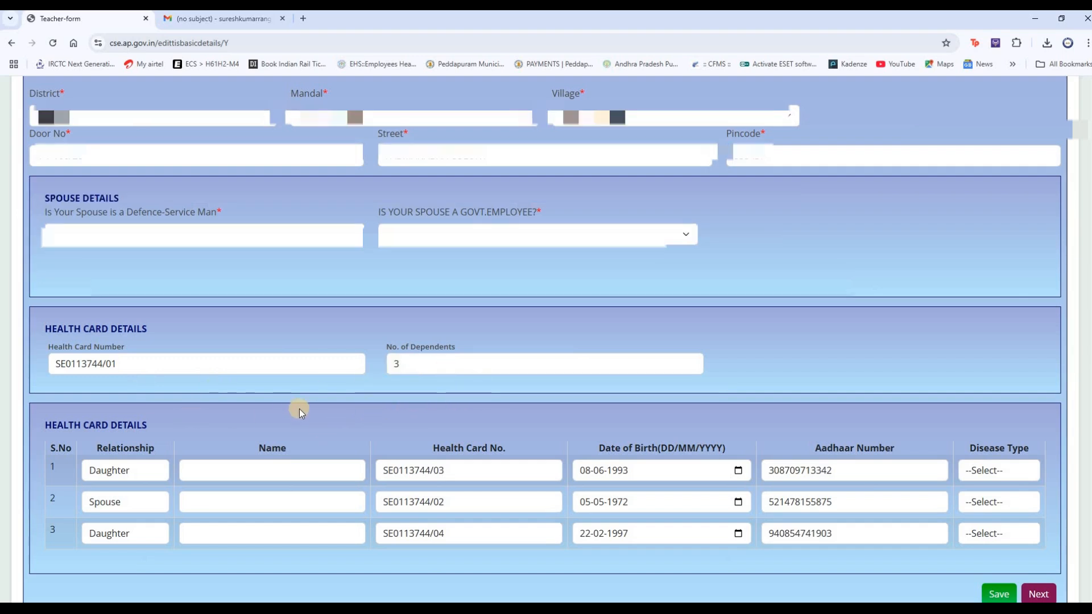
pyautogui.scroll(-1, 299, 408)
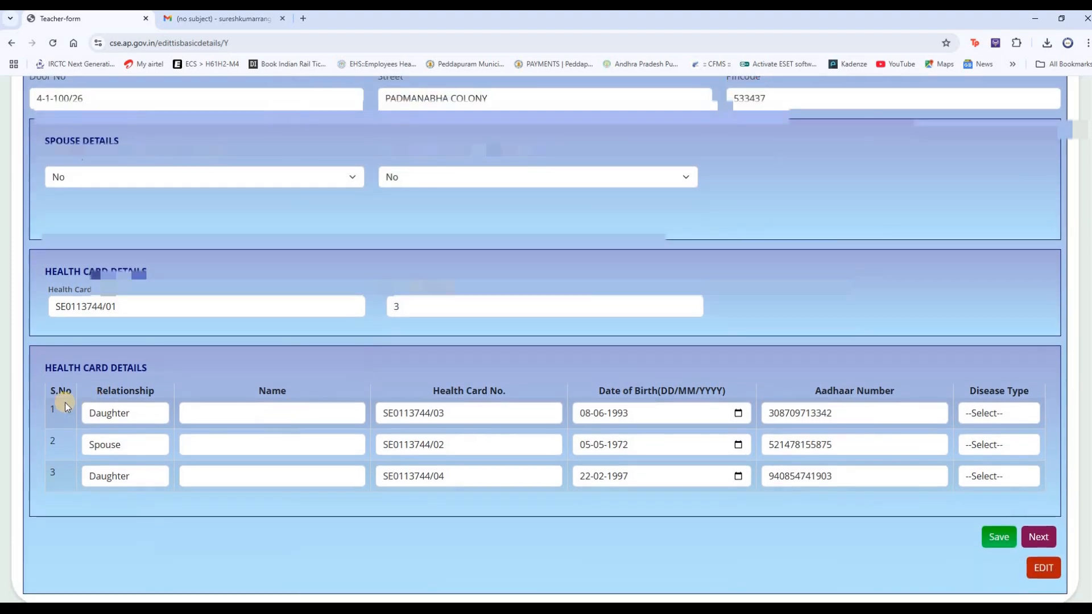
pyautogui.click(200, 413)
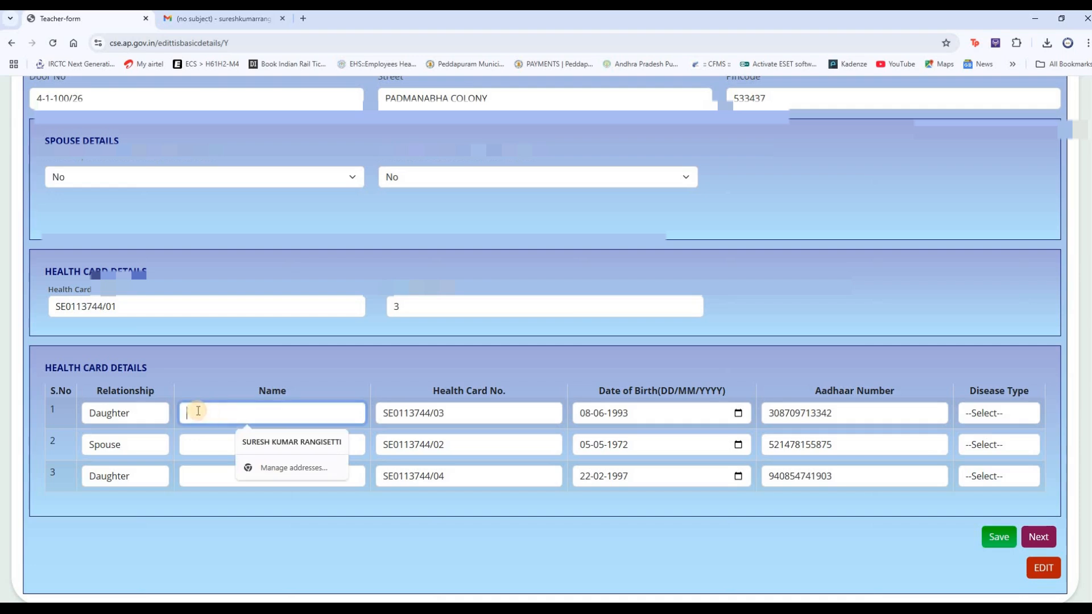
pyautogui.click(224, 365)
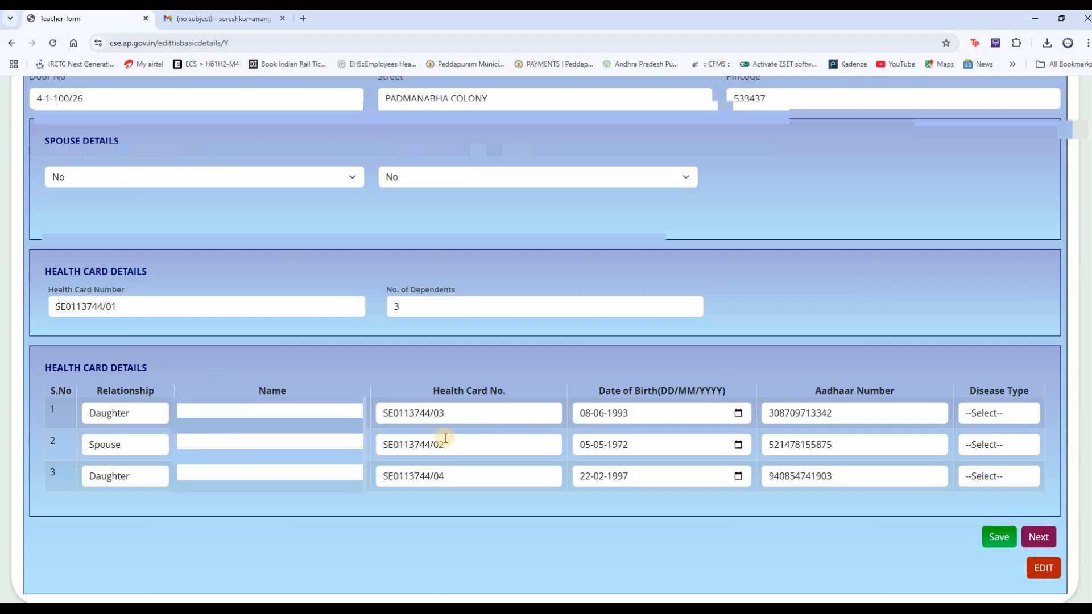
pyautogui.click(216, 413)
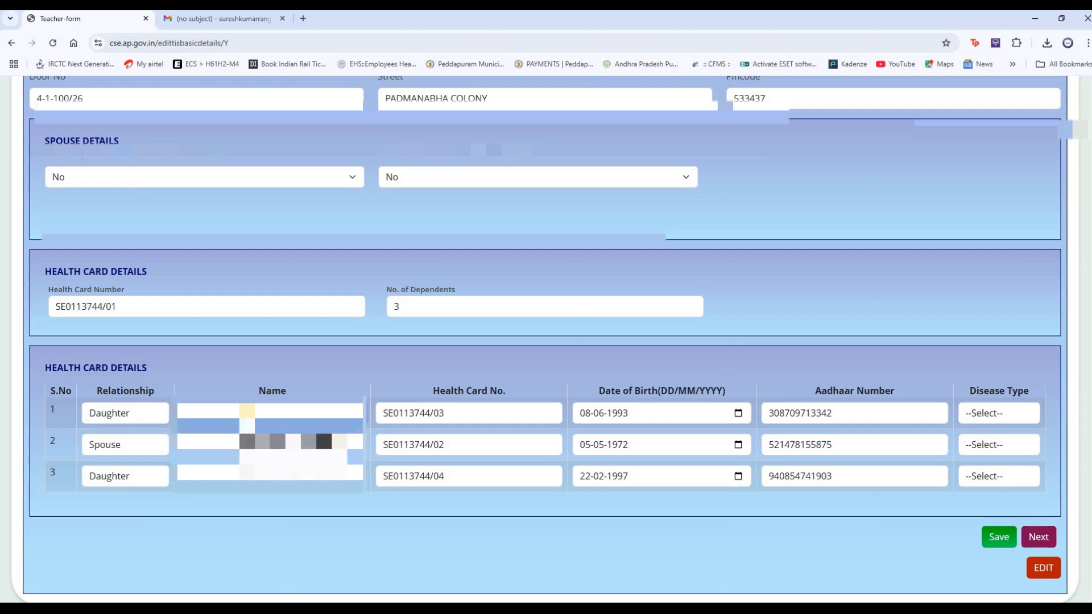
pyautogui.write('sai')
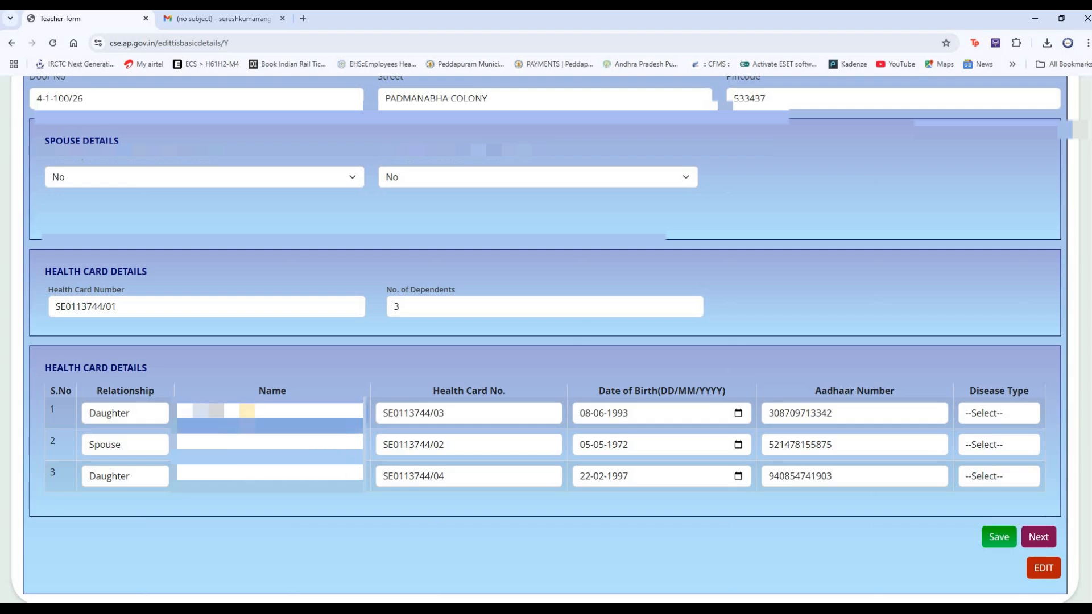
pyautogui.write('ram')
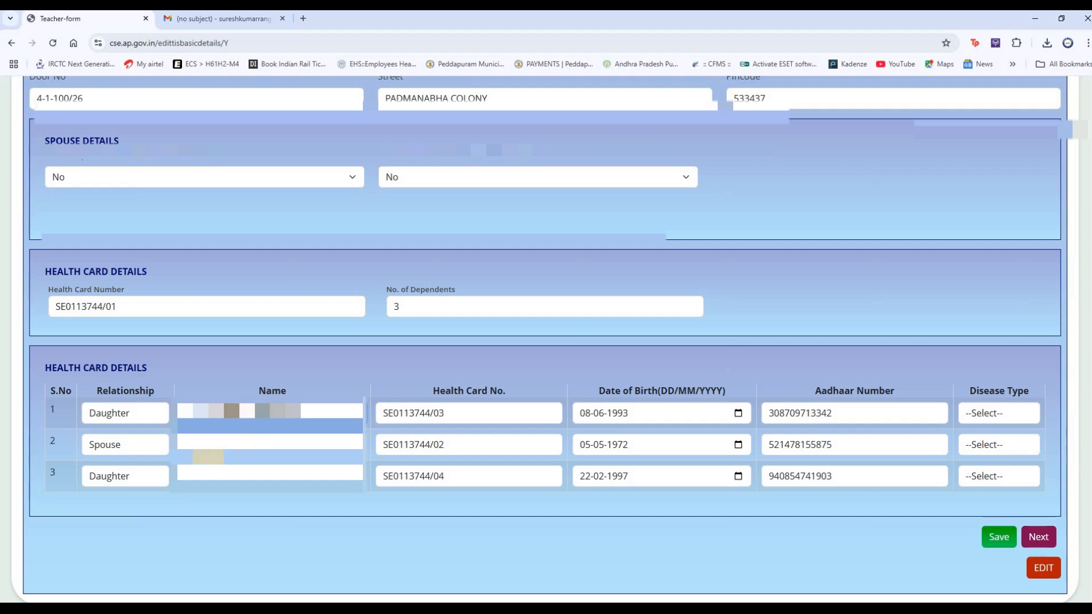
pyautogui.click(216, 441)
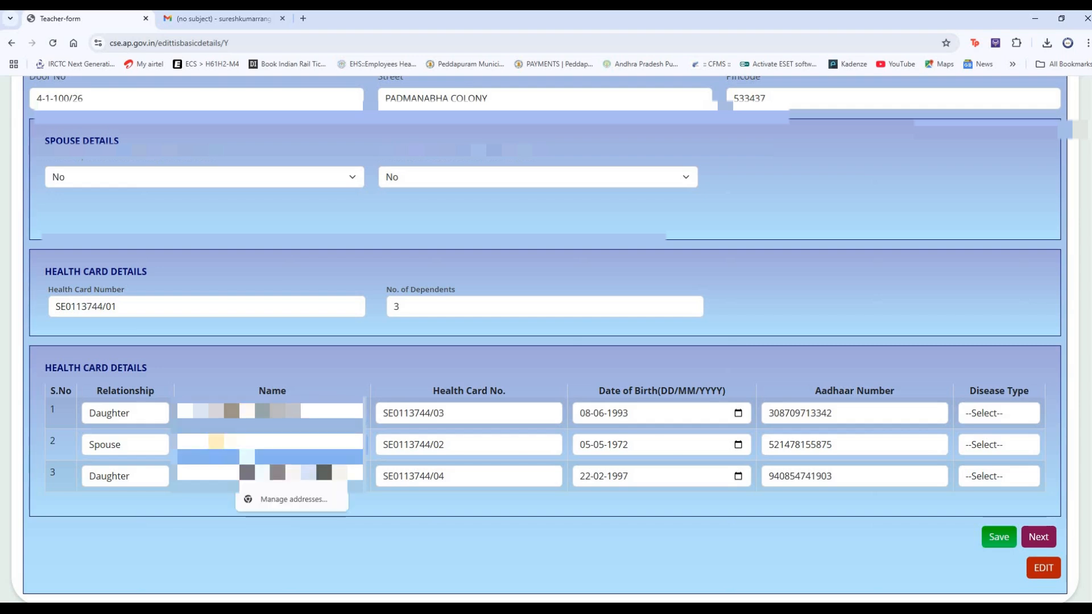
pyautogui.write('Lakshmi')
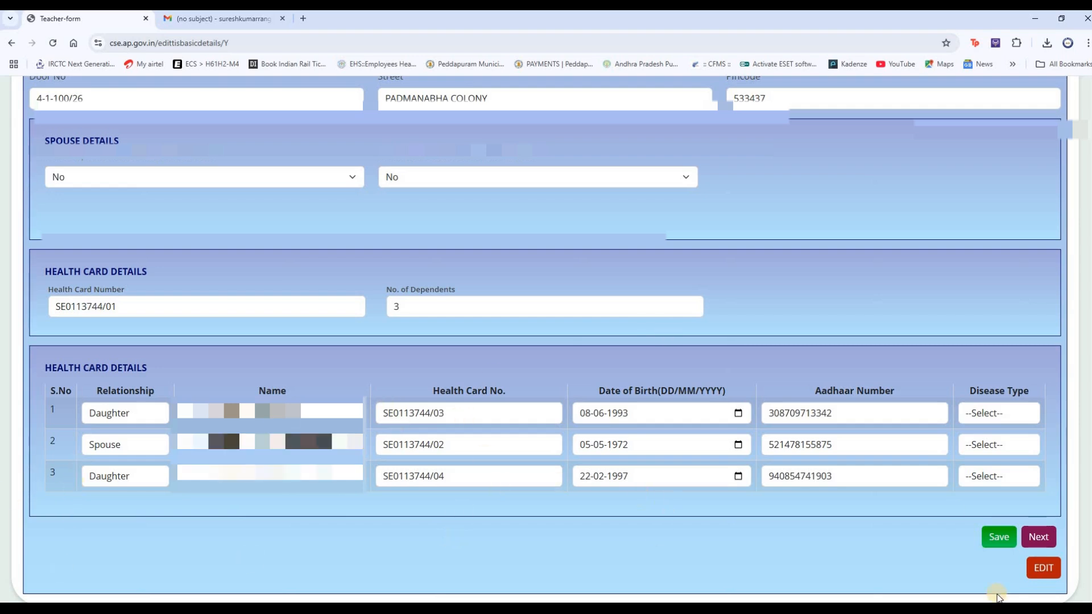
# - Set the disease type to None for all three dependents in the health card details table
pyautogui.click(994, 414)
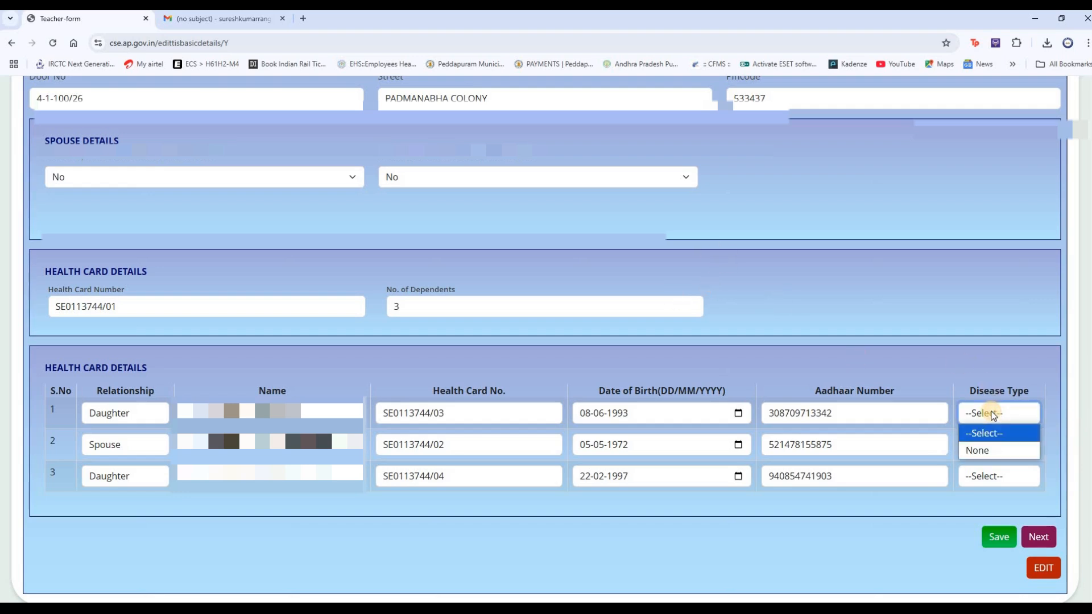
pyautogui.click(983, 450)
pyautogui.click(983, 445)
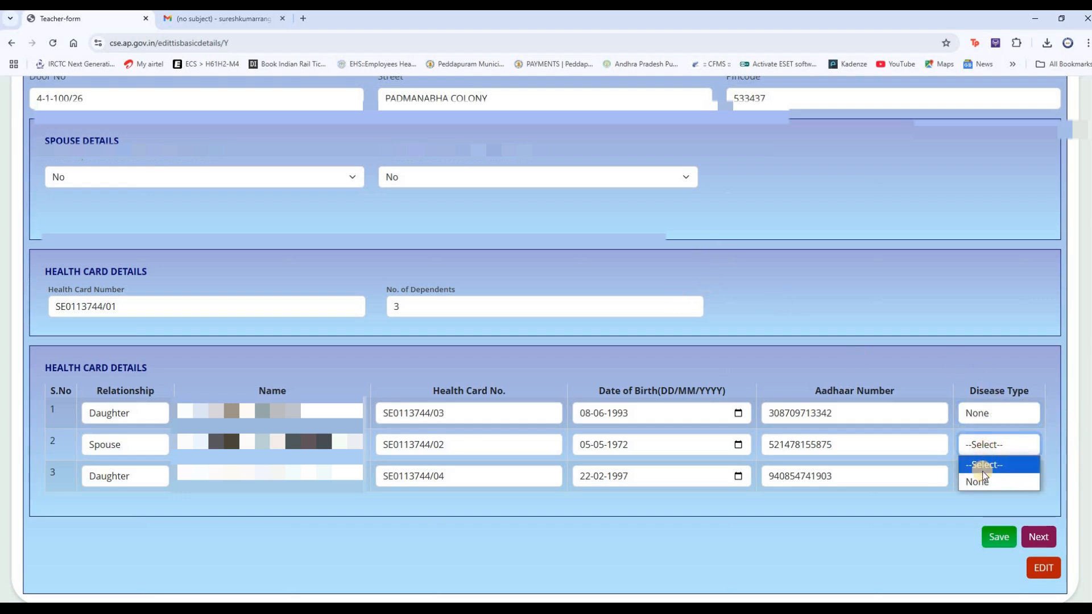
pyautogui.click(984, 483)
pyautogui.click(982, 476)
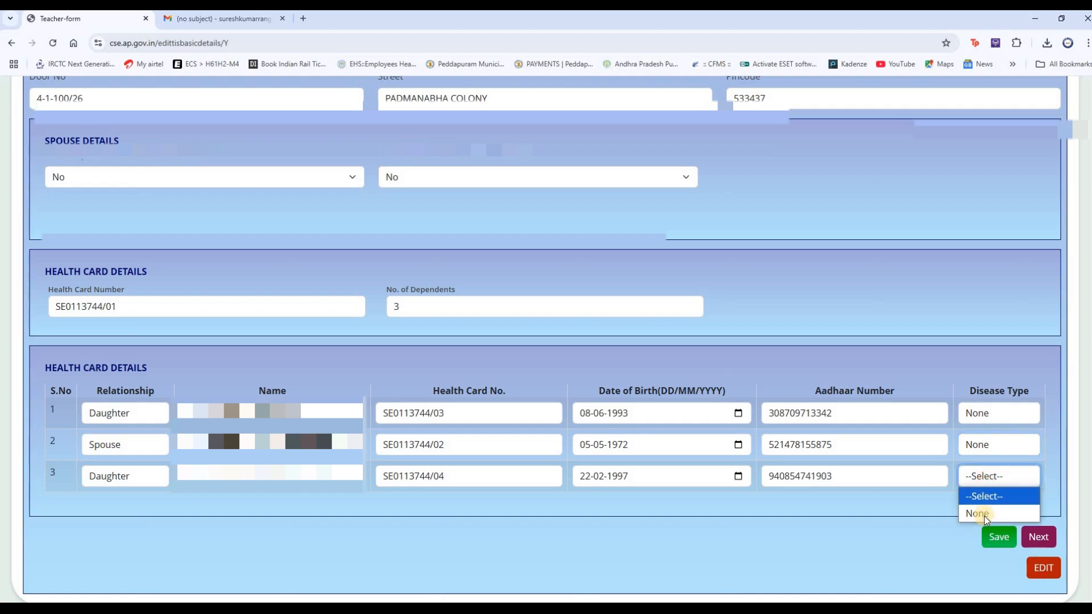
pyautogui.click(963, 514)
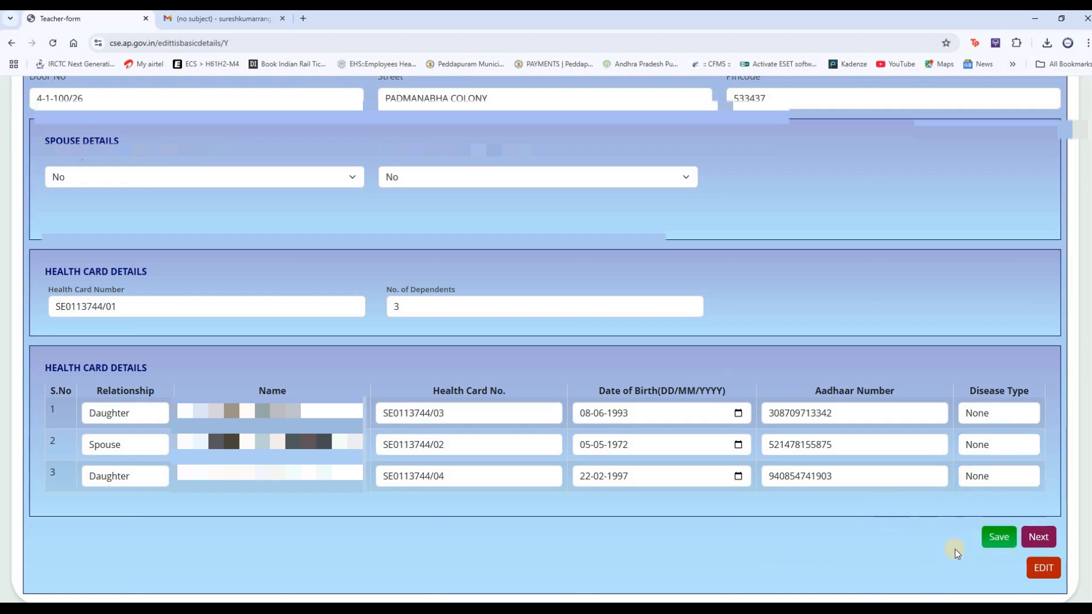
# - Save and submit the completed basic details form, and proceed to the Education Details page
pyautogui.click(995, 539)
pyautogui.click(997, 540)
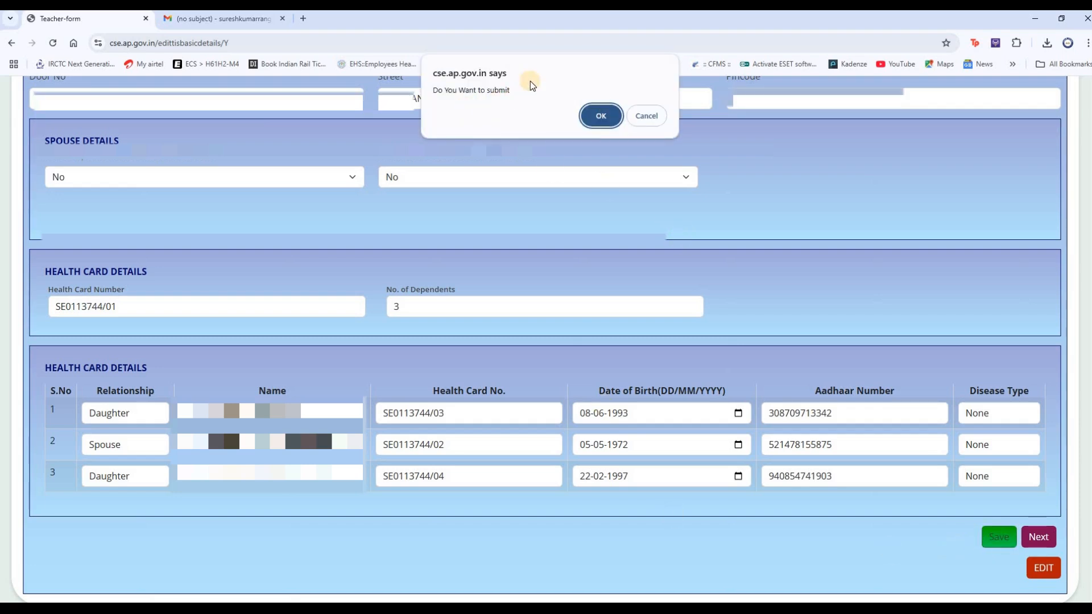
pyautogui.click(601, 117)
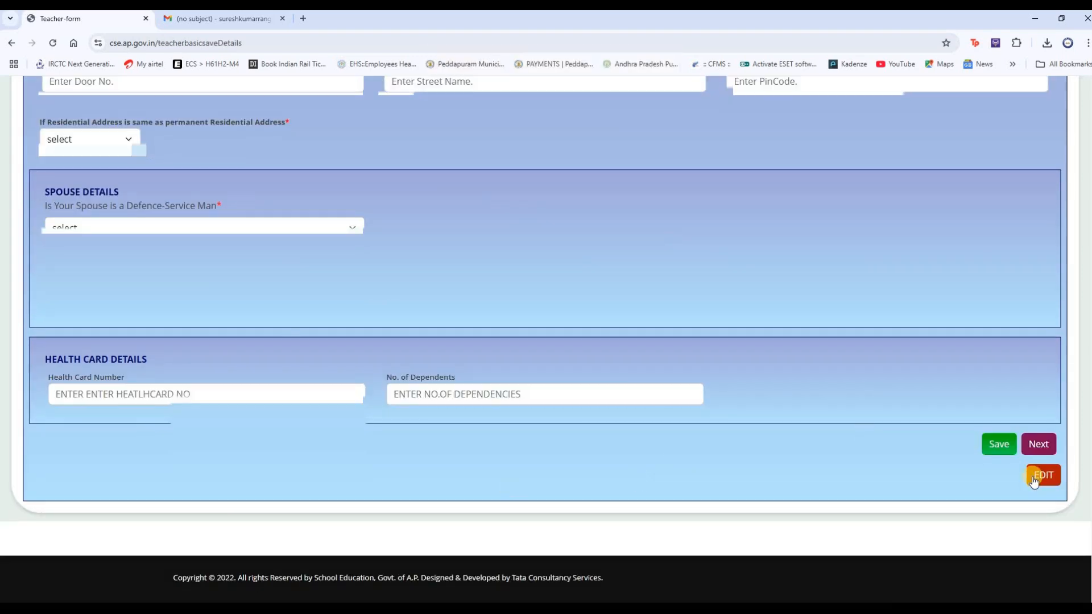
pyautogui.click(1039, 444)
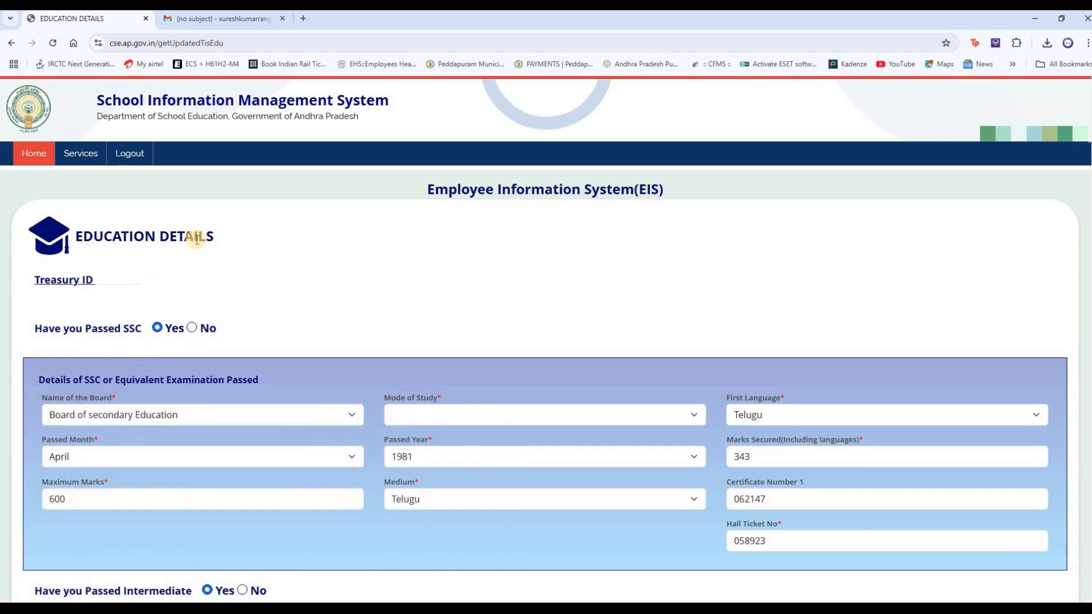
# - Set the mode of study to Regular in the SSC examination details
pyautogui.scroll(-2, 261, 348)
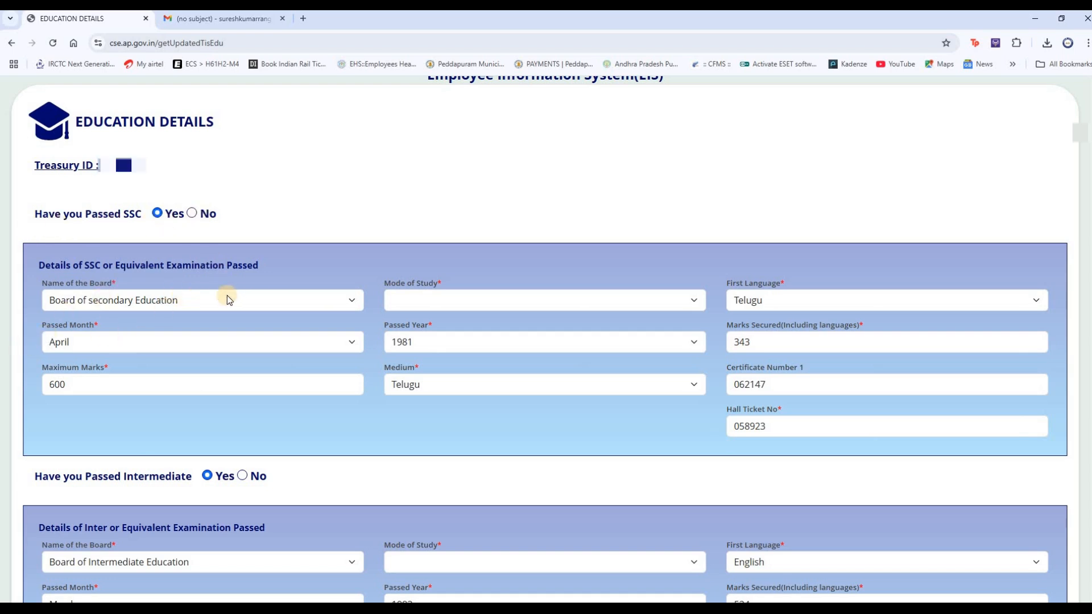
pyautogui.click(424, 303)
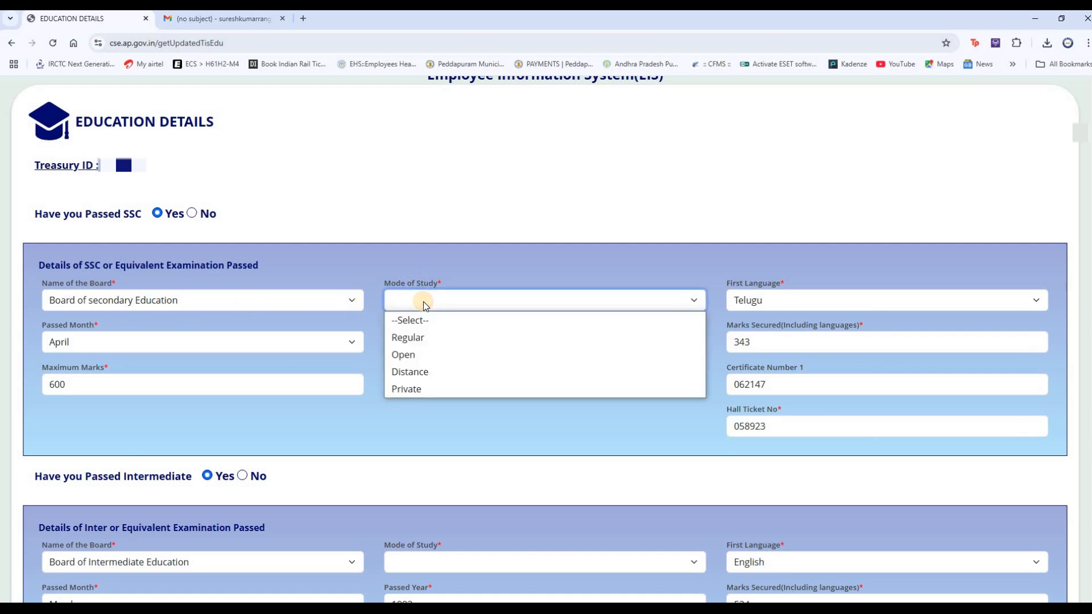
pyautogui.click(428, 336)
pyautogui.click(534, 301)
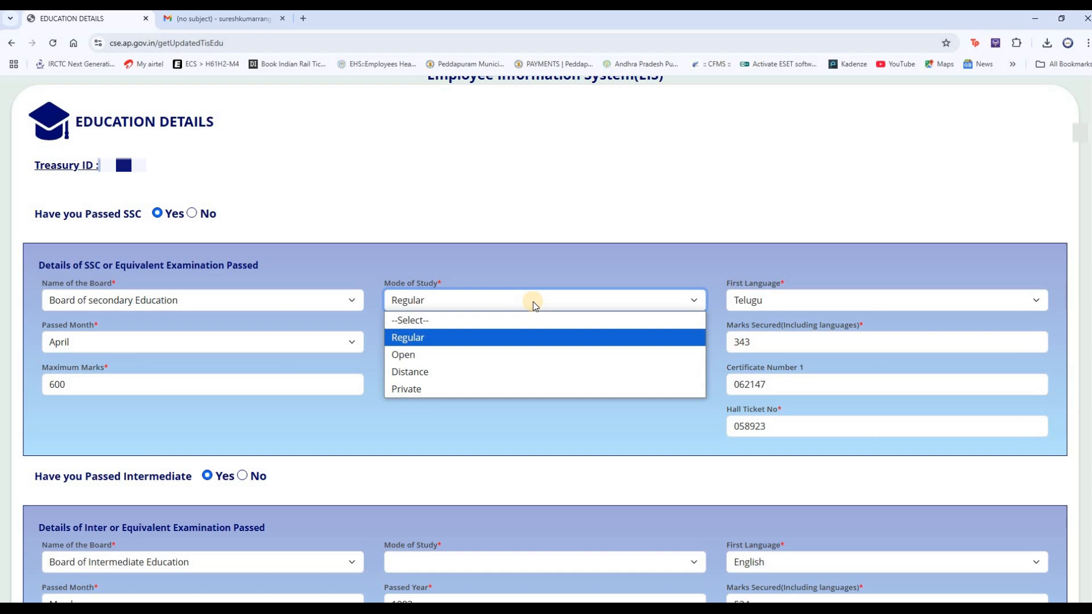
pyautogui.click(574, 265)
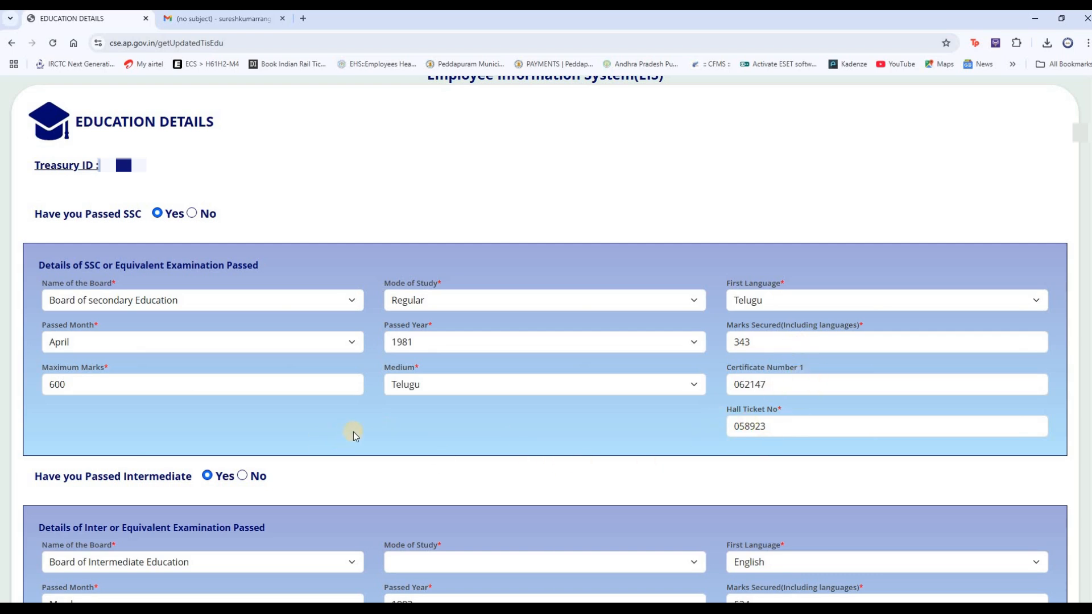
# - Set the mode of study to Regular in the Intermediate examination details
pyautogui.scroll(-2, 353, 432)
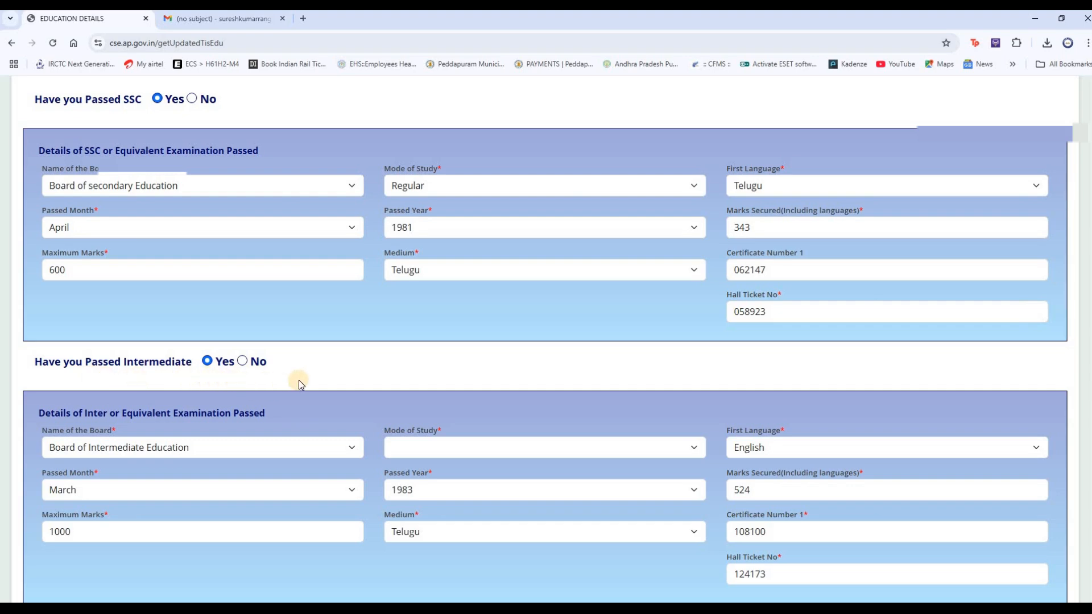
pyautogui.scroll(-2, 153, 356)
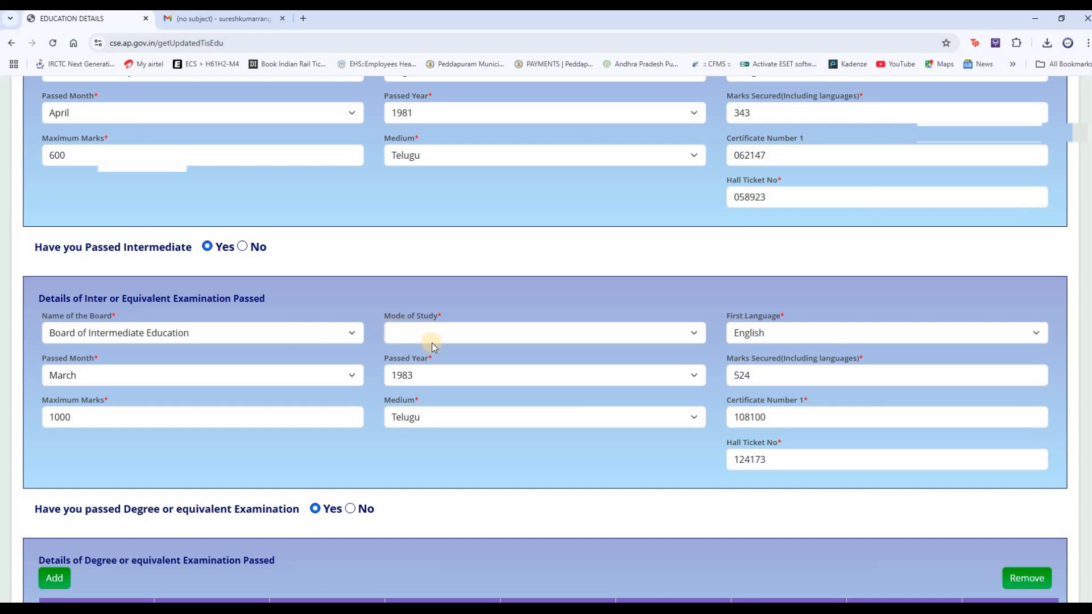
pyautogui.click(461, 339)
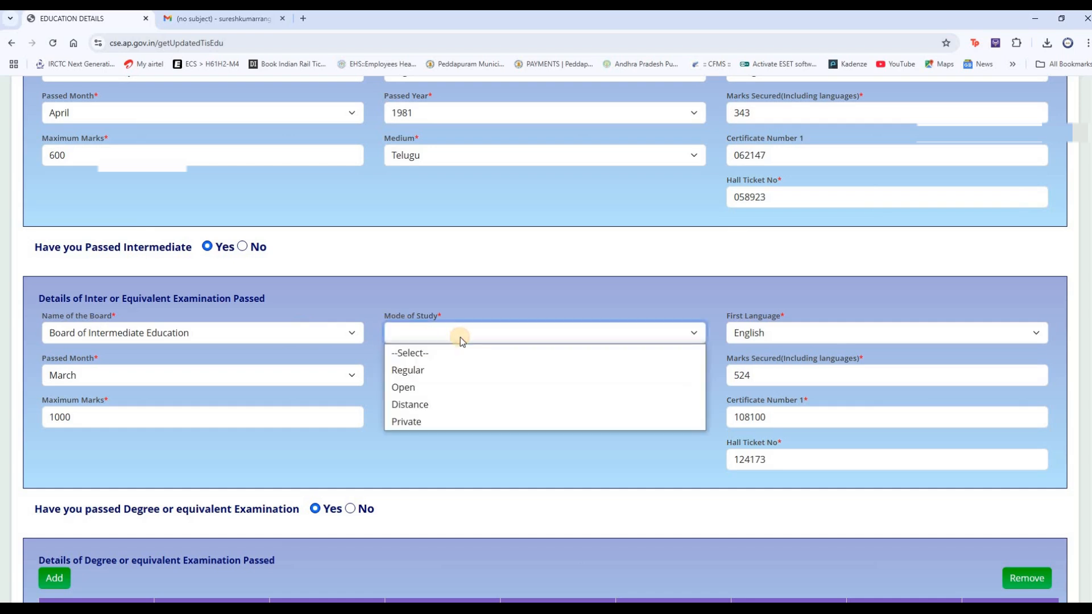
pyautogui.click(425, 369)
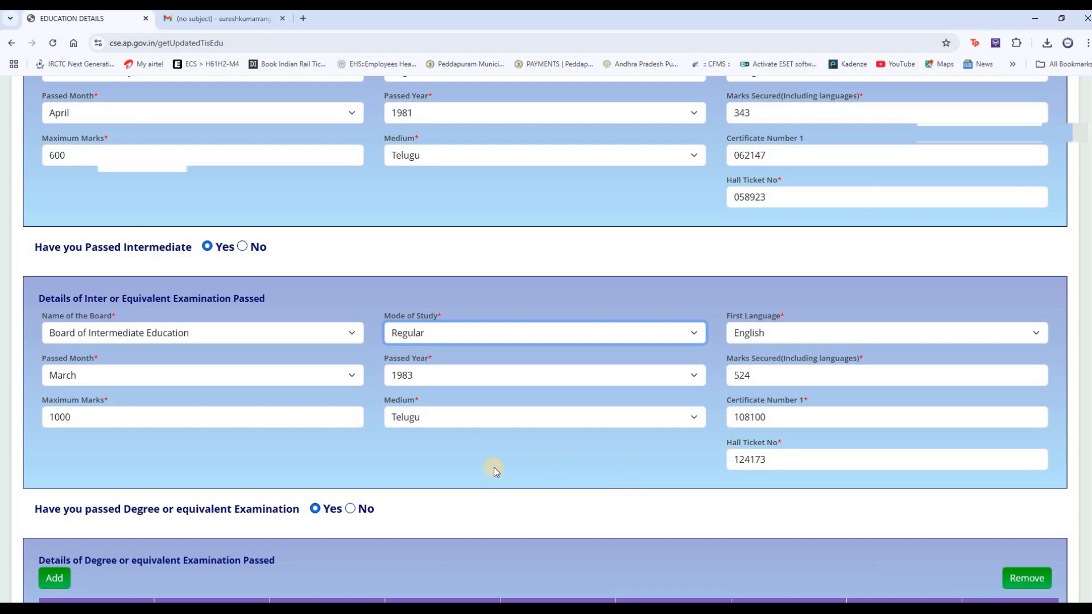
# - Set the mode of study to Regular for the B.SC row in the degree details table
pyautogui.scroll(-2, 494, 466)
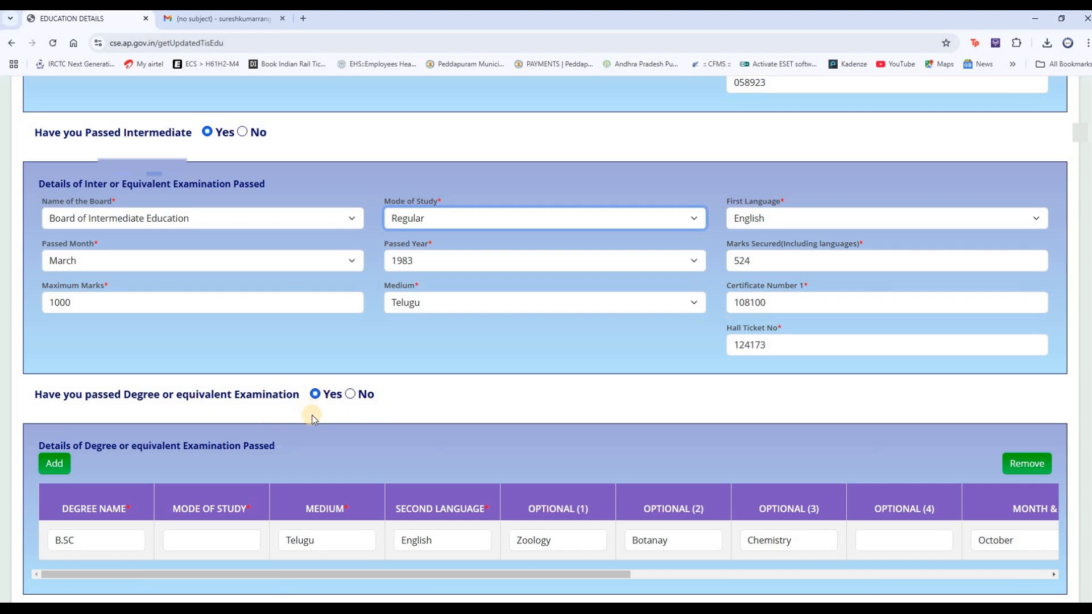
pyautogui.scroll(-2, 398, 414)
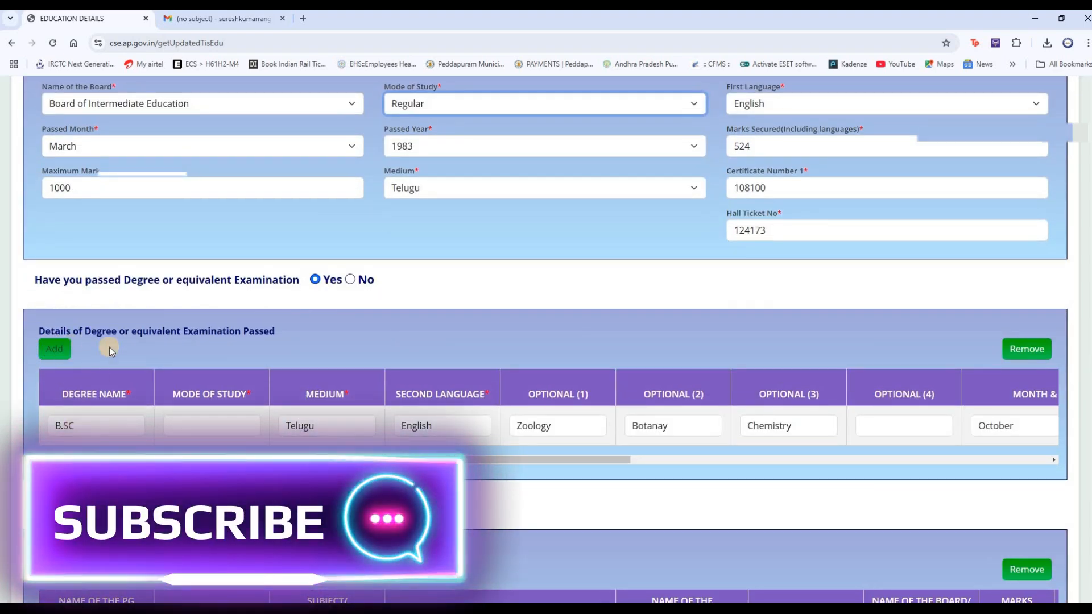
pyautogui.click(54, 348)
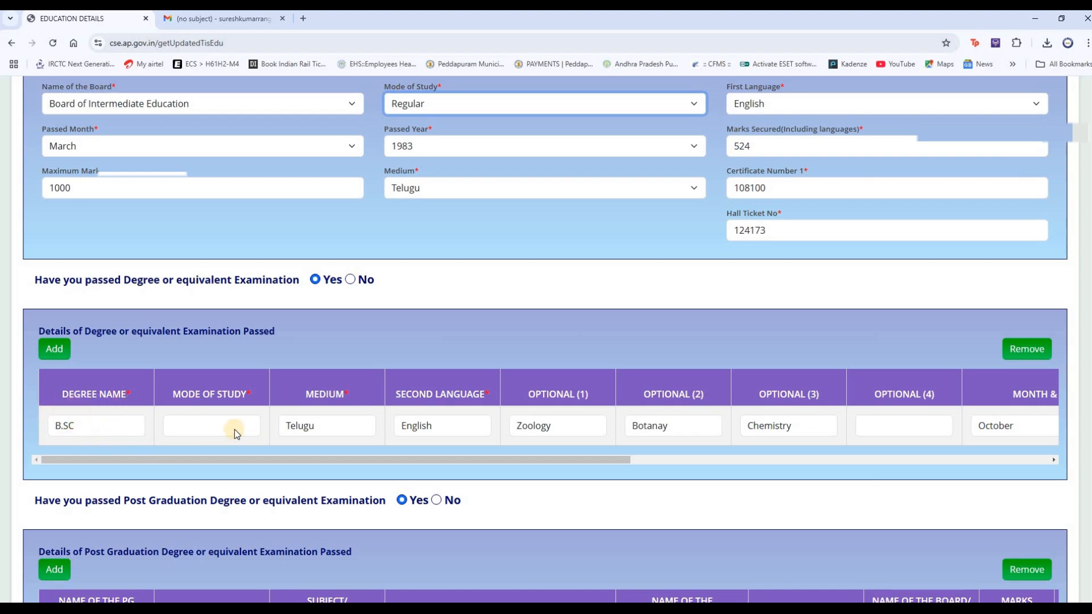
pyautogui.click(189, 430)
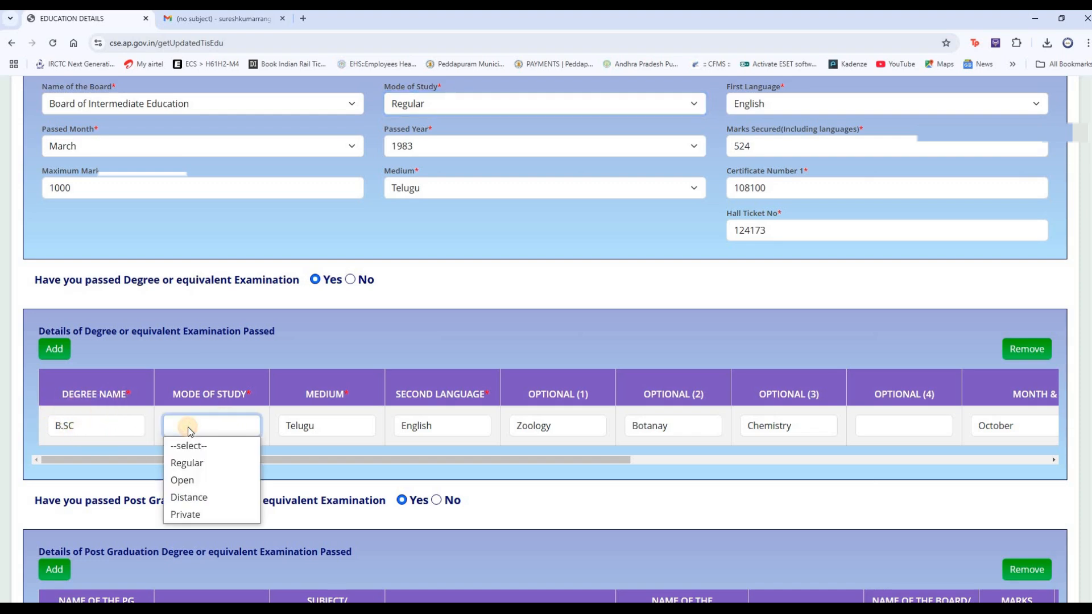
pyautogui.click(197, 462)
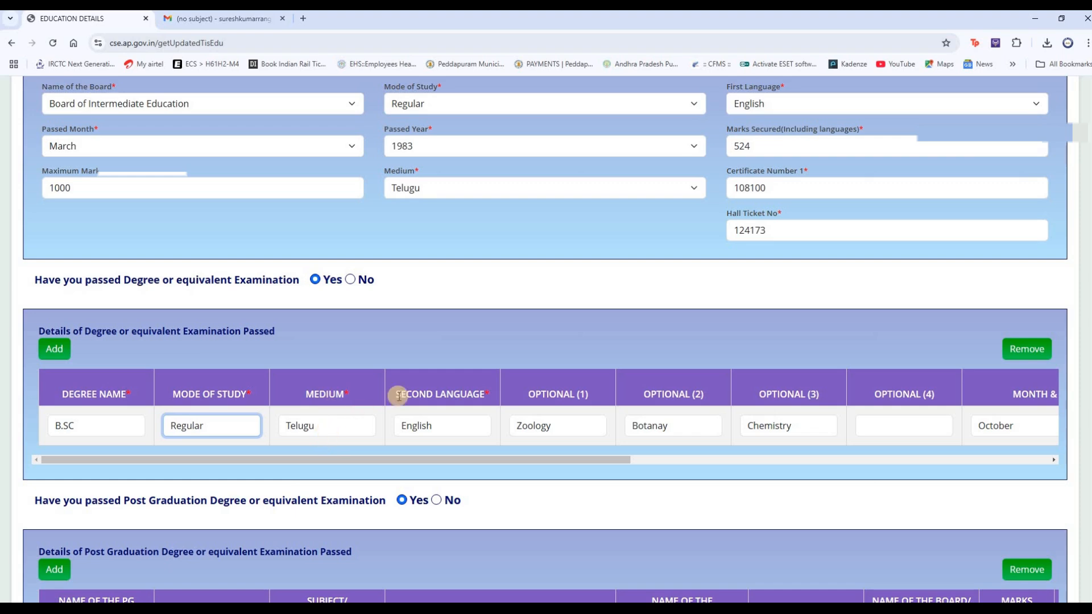
pyautogui.click(455, 425)
pyautogui.click(455, 425)
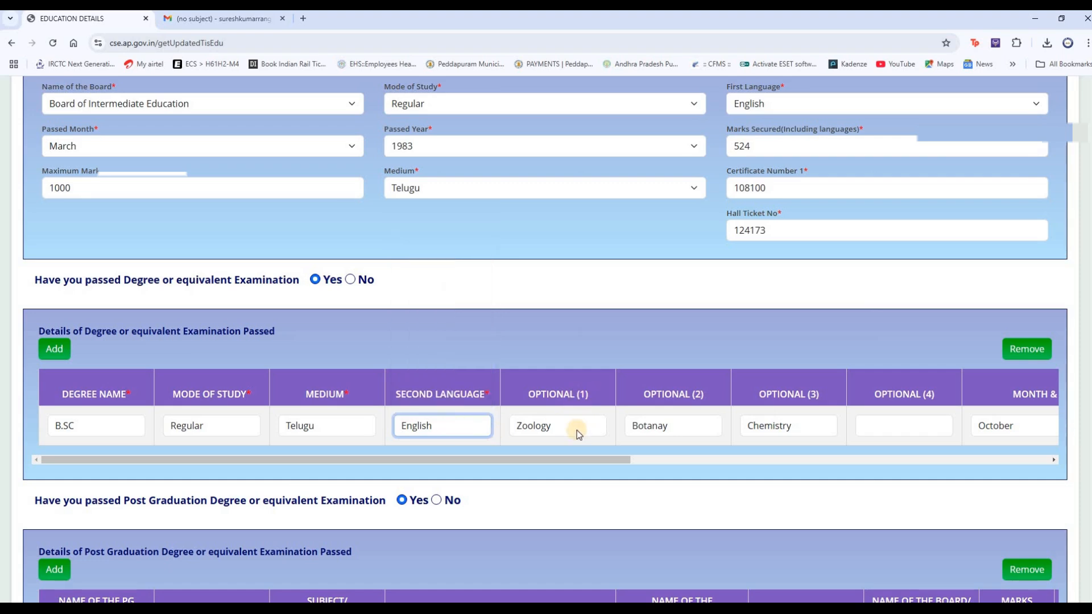
# - Enter ANDHRA UNIVERSITY as the B.SC degree's college/university name and set its state to ANDHRA PRADESH
pyautogui.hscroll(5, 788, 429)
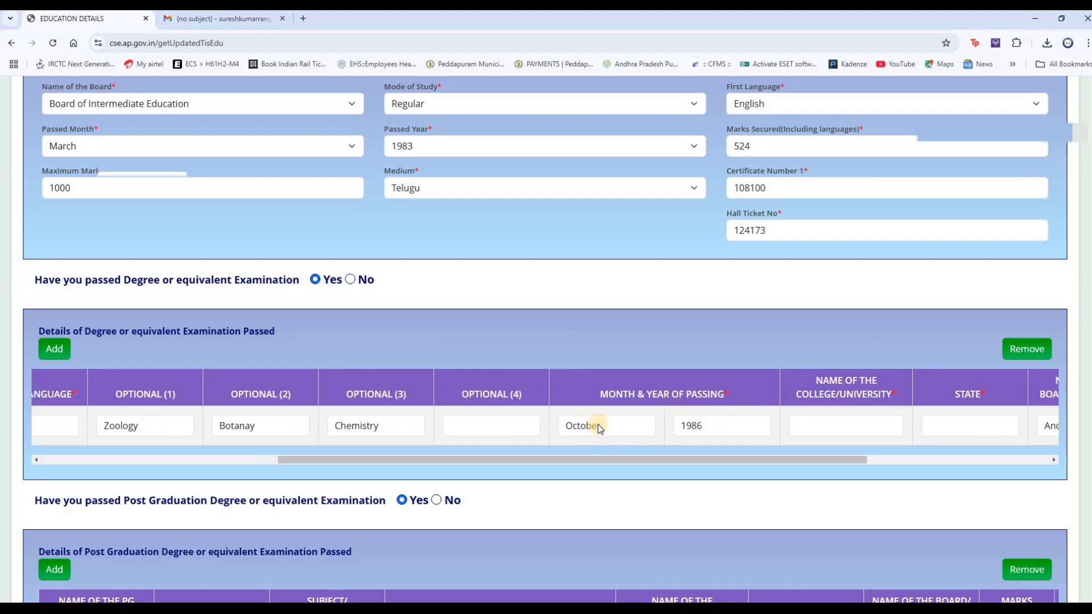
pyautogui.moveTo(777, 461); pyautogui.dragTo(885, 458)
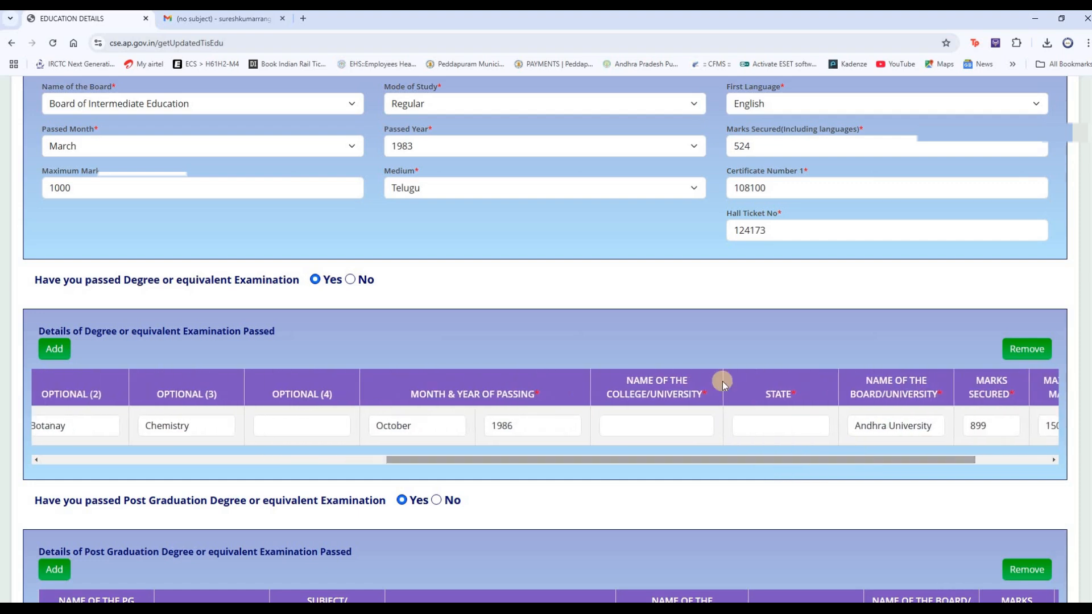
pyautogui.click(656, 426)
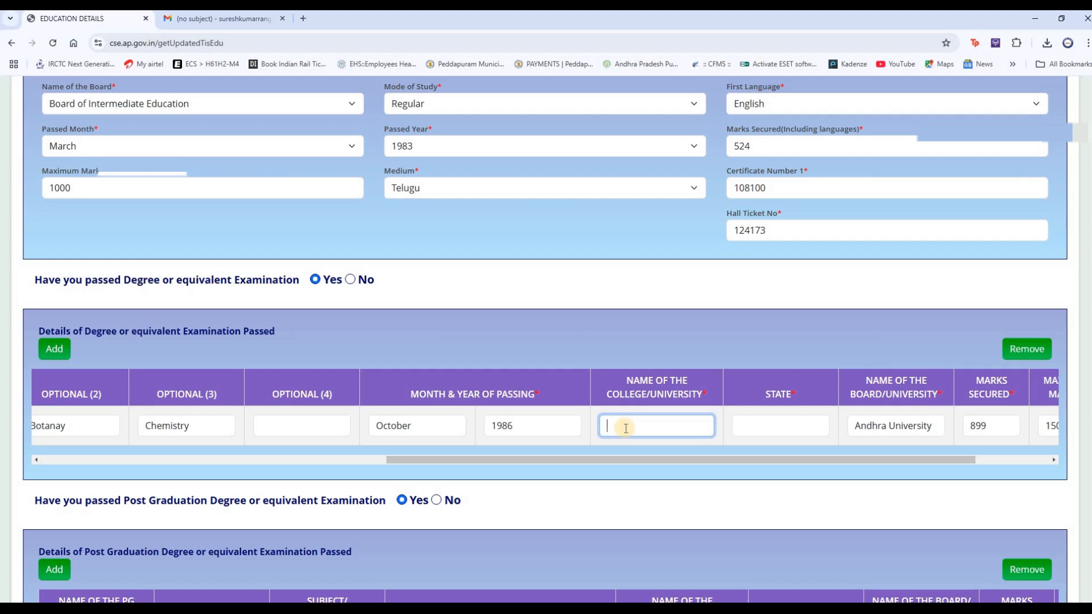
pyautogui.write('ANDHAR')
pyautogui.press('BackSpace')
pyautogui.write('RA UNIVERSITY')
pyautogui.click(763, 426)
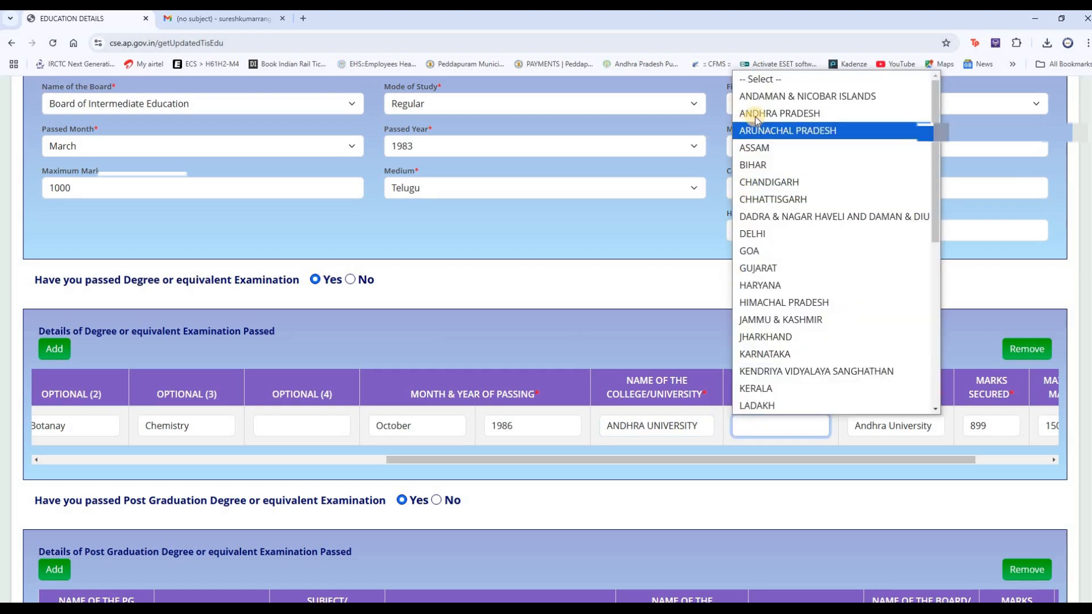
pyautogui.click(756, 113)
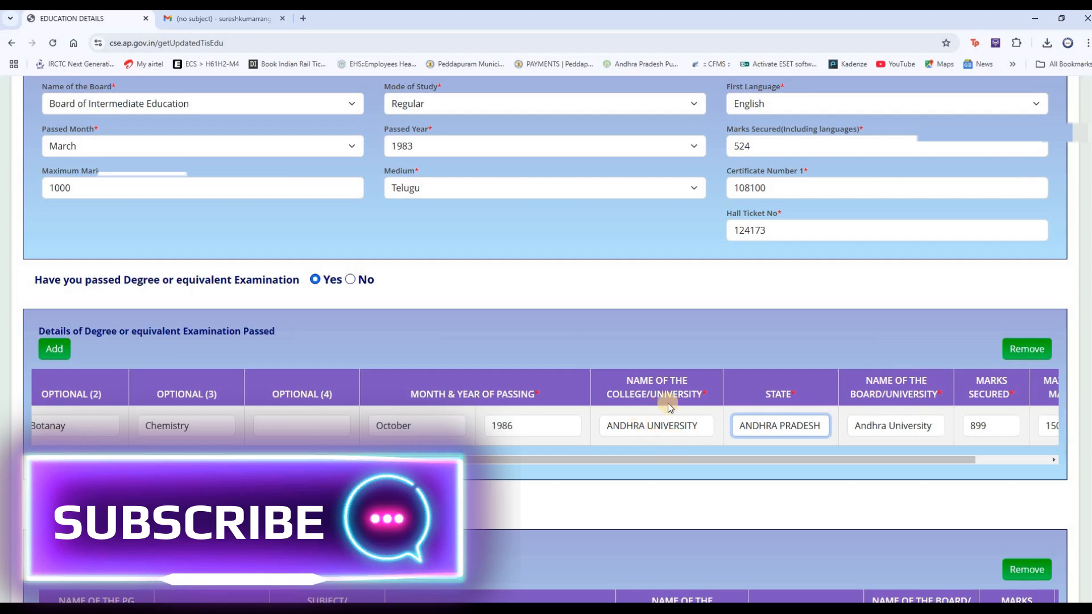
# - Replace the B.SC degree's college/university name with SRVBSJB MAHARANI COLLEGE
pyautogui.click(699, 426)
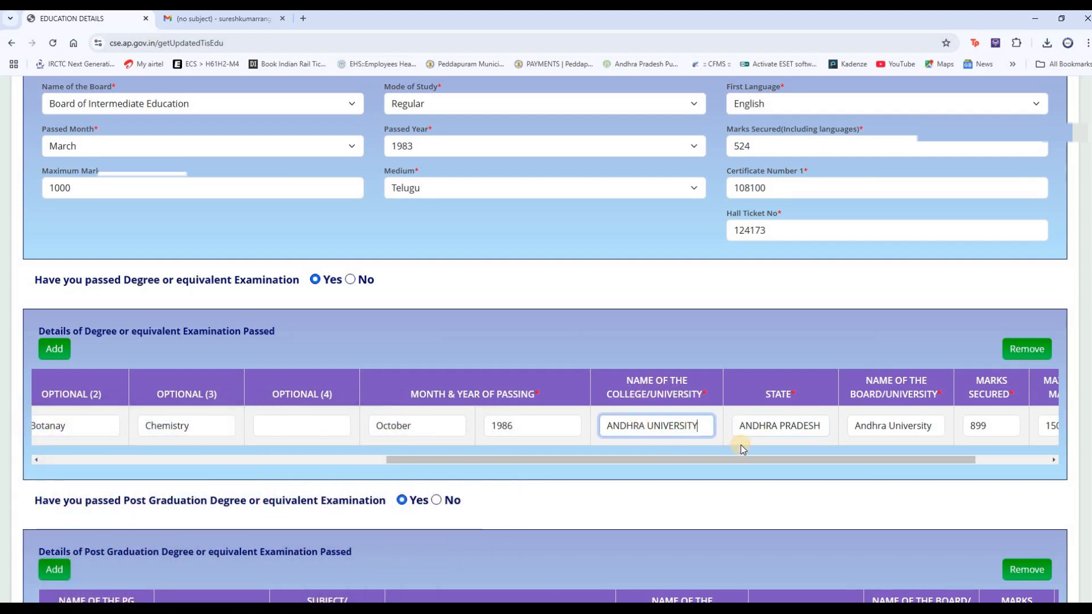
pyautogui.press('BackSpace')
pyautogui.press('BackSpace')
pyautogui.press('BackSpace')
pyautogui.press('BackSpace')
pyautogui.press('BackSpace')
pyautogui.press('BackSpace')
pyautogui.press('BackSpace')
pyautogui.press('BackSpace')
pyautogui.press('BackSpace')
pyautogui.press('BackSpace')
pyautogui.press('BackSpace')
pyautogui.press('BackSpace')
pyautogui.press('BackSpace')
pyautogui.press('BackSpace')
pyautogui.press('BackSpace')
pyautogui.press('BackSpace')
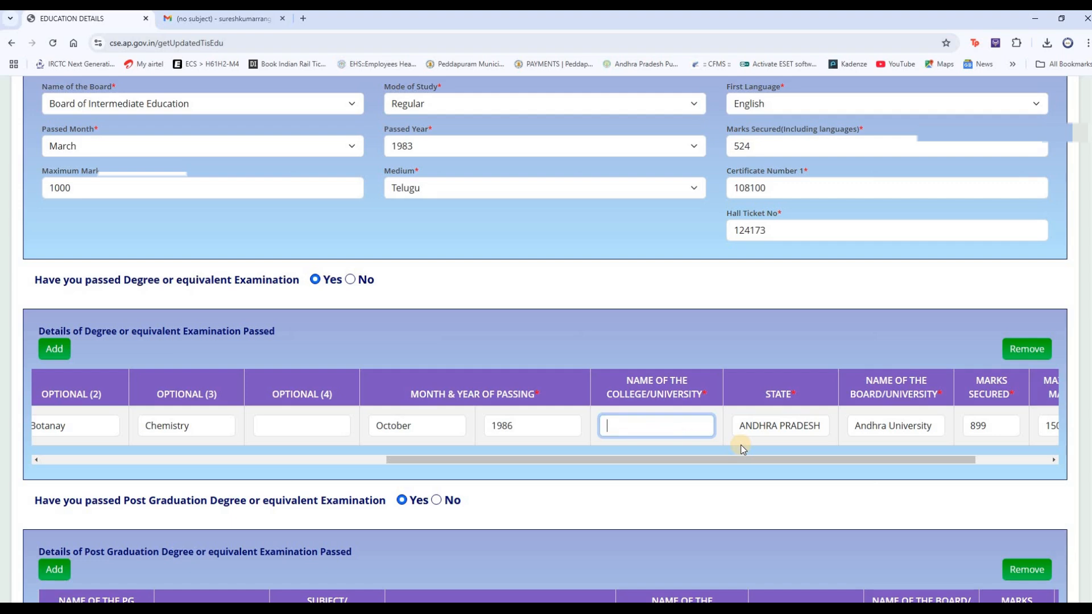
pyautogui.write('JB MAHARANI COLLEGE')
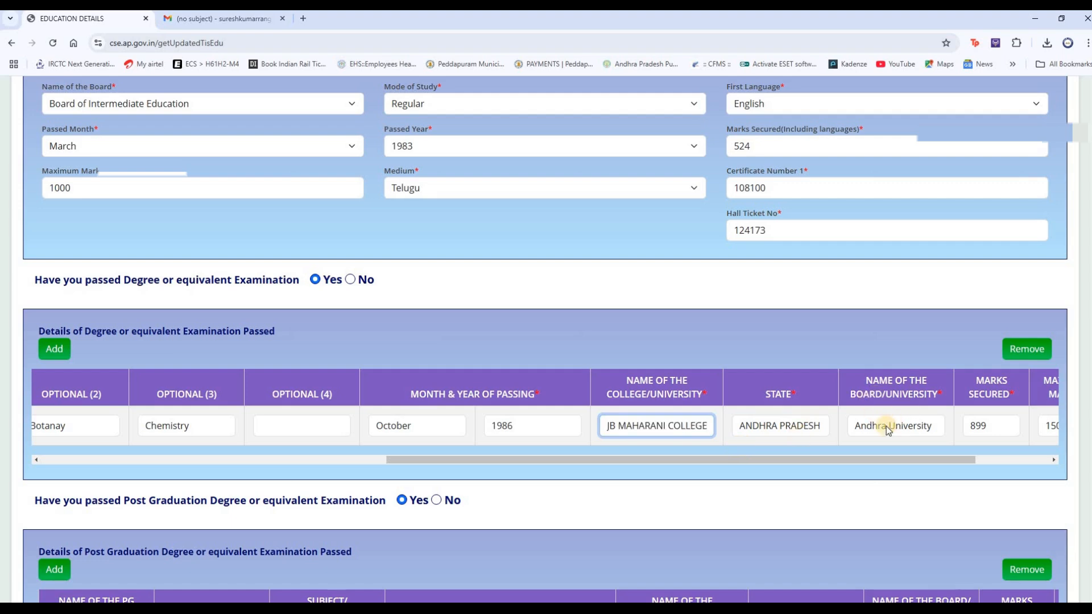
pyautogui.moveTo(875, 458); pyautogui.dragTo(965, 457)
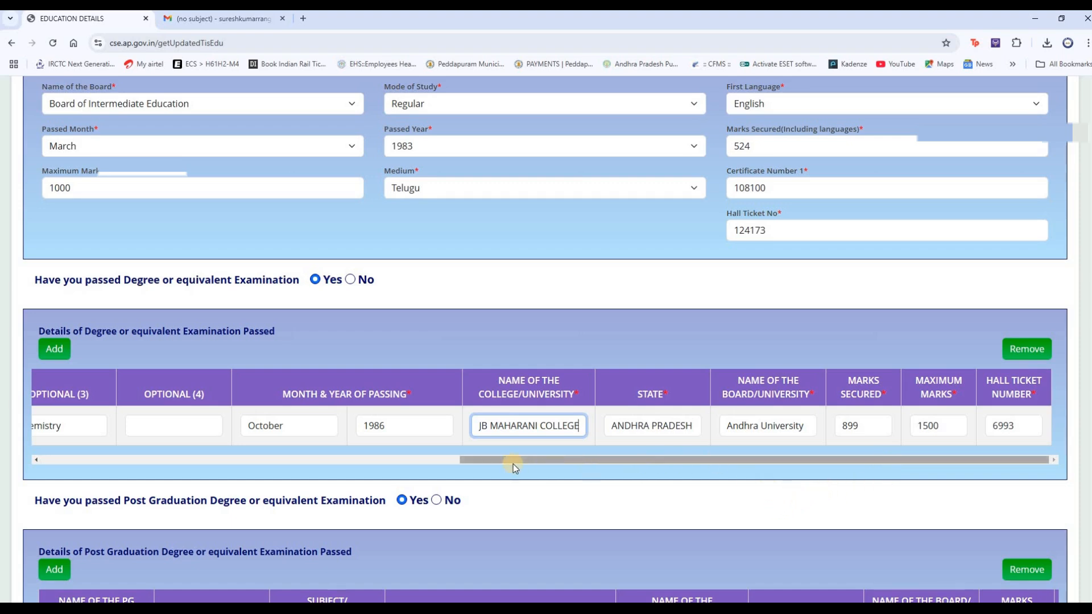
# - Set the Post Graduation degree question to No and accept deleting its data
pyautogui.scroll(-2, 317, 462)
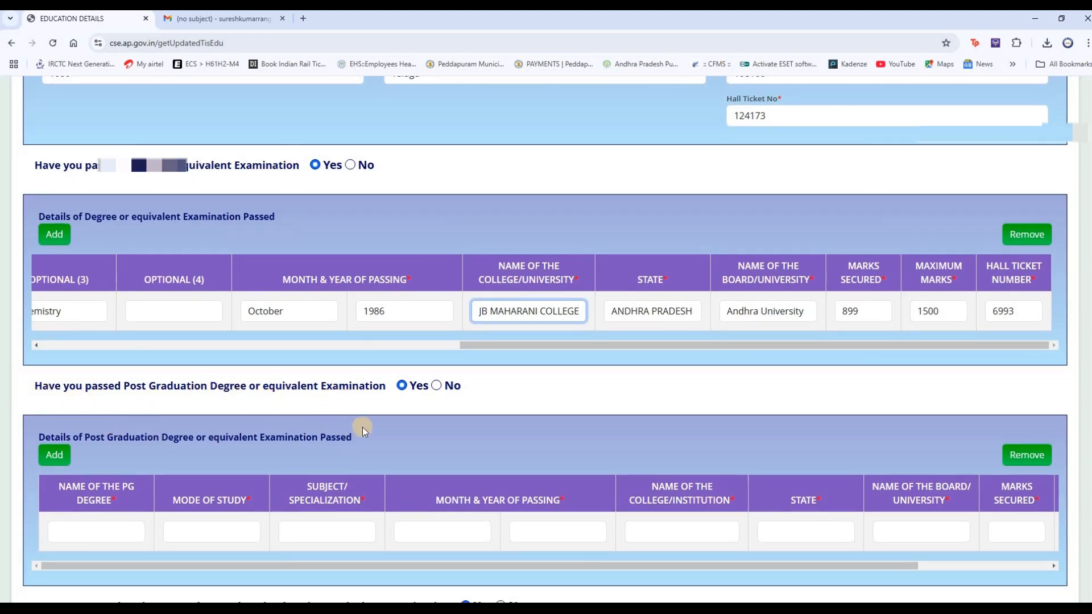
pyautogui.scroll(-1, 363, 427)
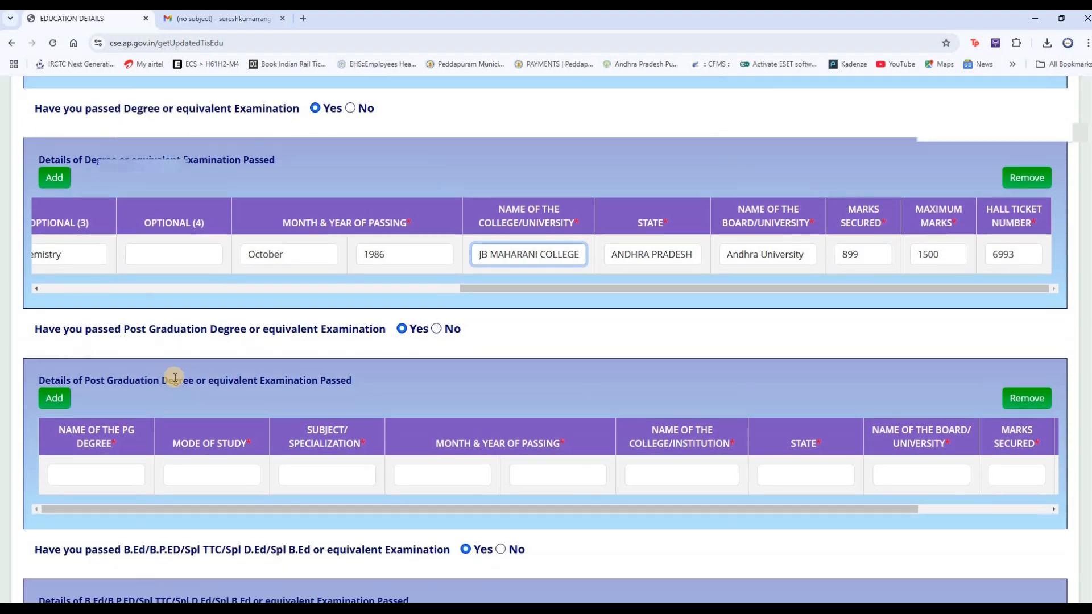
pyautogui.click(437, 329)
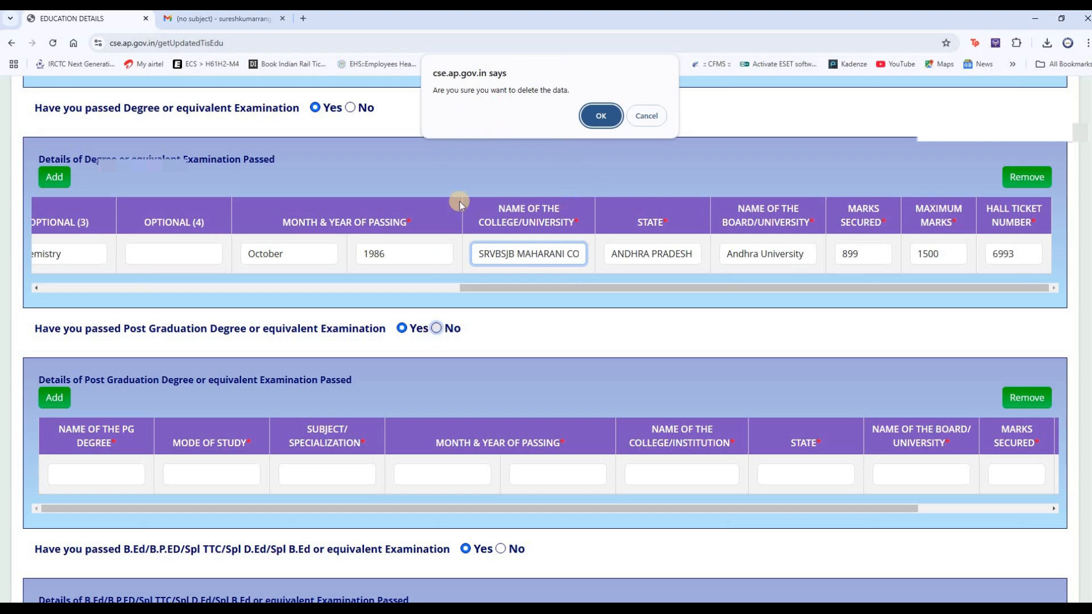
pyautogui.click(601, 117)
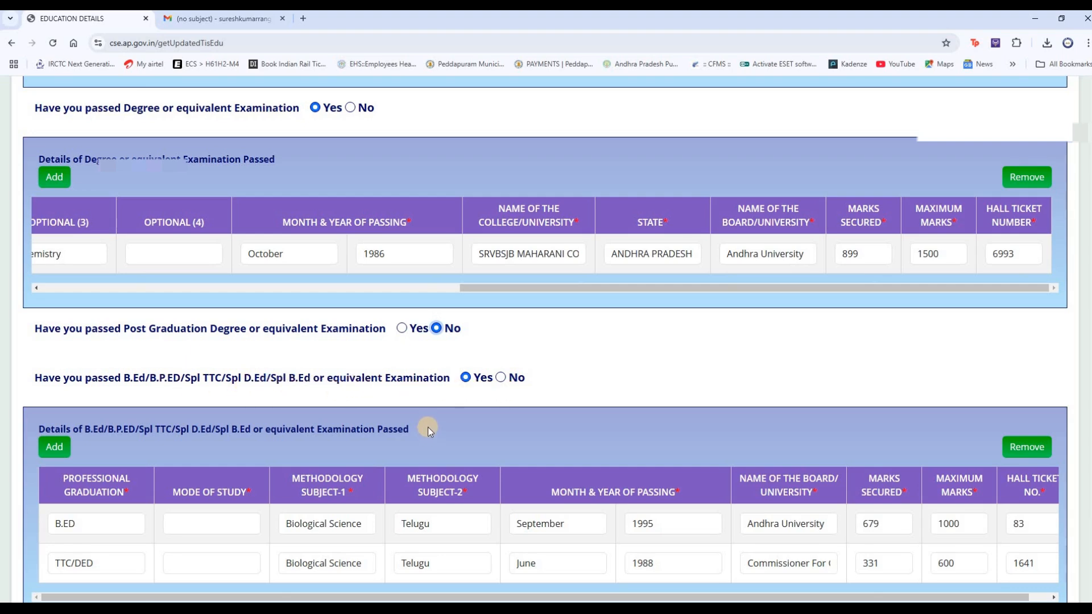
# - Set the mode of study to Distance for the B.ED row and Regular for the TTC/DED row
pyautogui.scroll(-1, 428, 428)
pyautogui.scroll(-2, 493, 366)
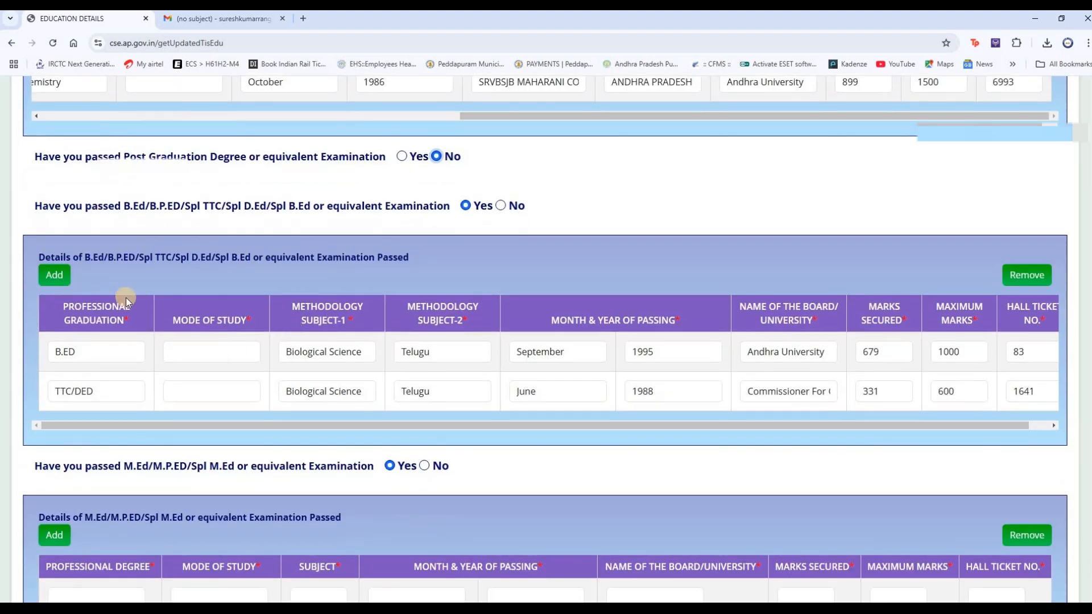
pyautogui.click(179, 352)
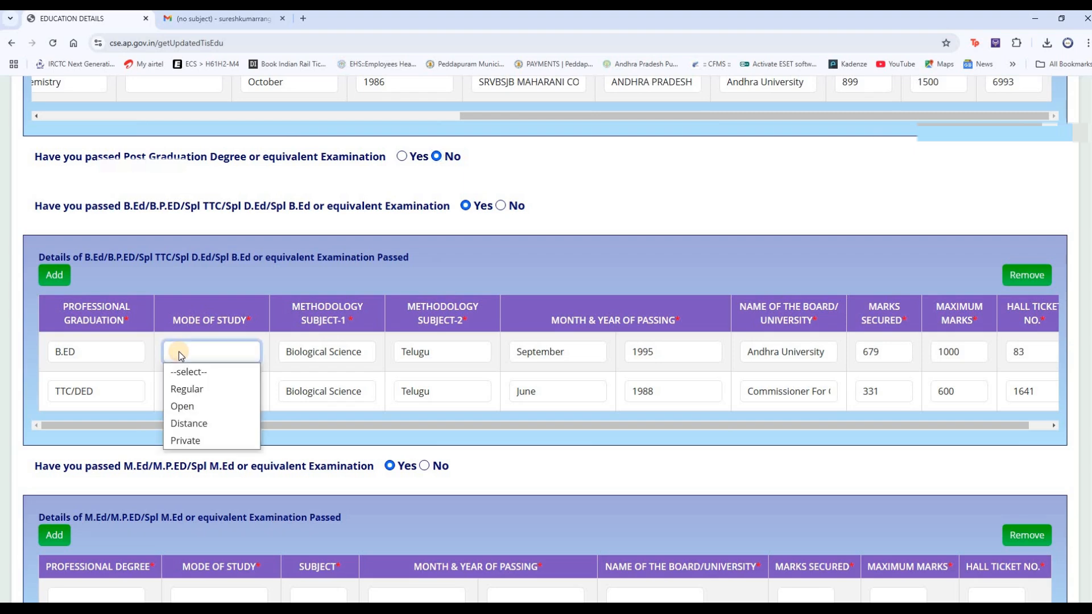
pyautogui.click(193, 424)
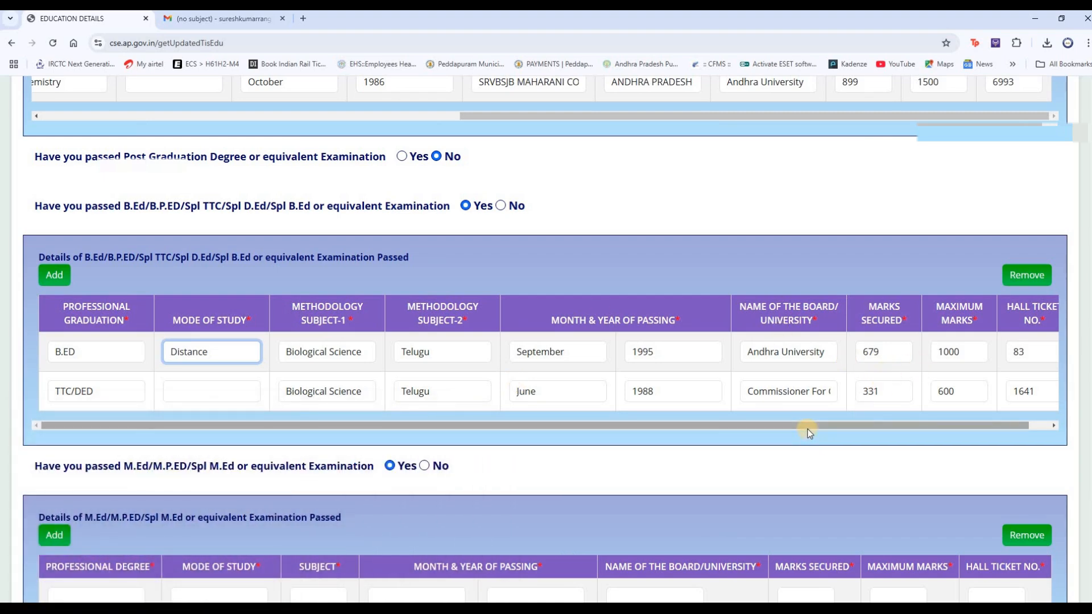
pyautogui.moveTo(808, 430); pyautogui.dragTo(838, 428)
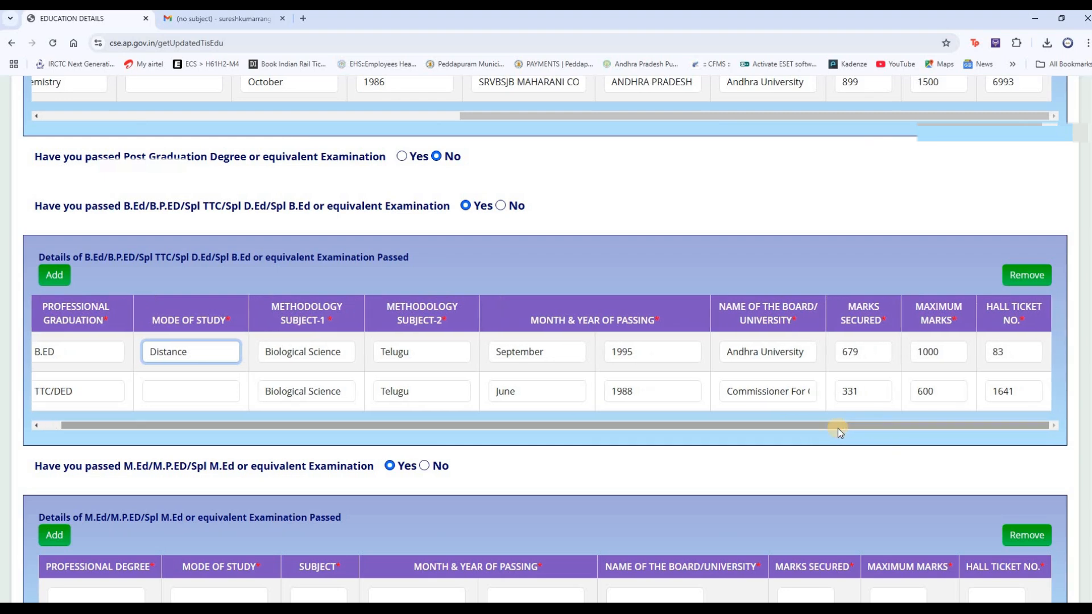
pyautogui.press('Tab')
pyautogui.write('Regular')
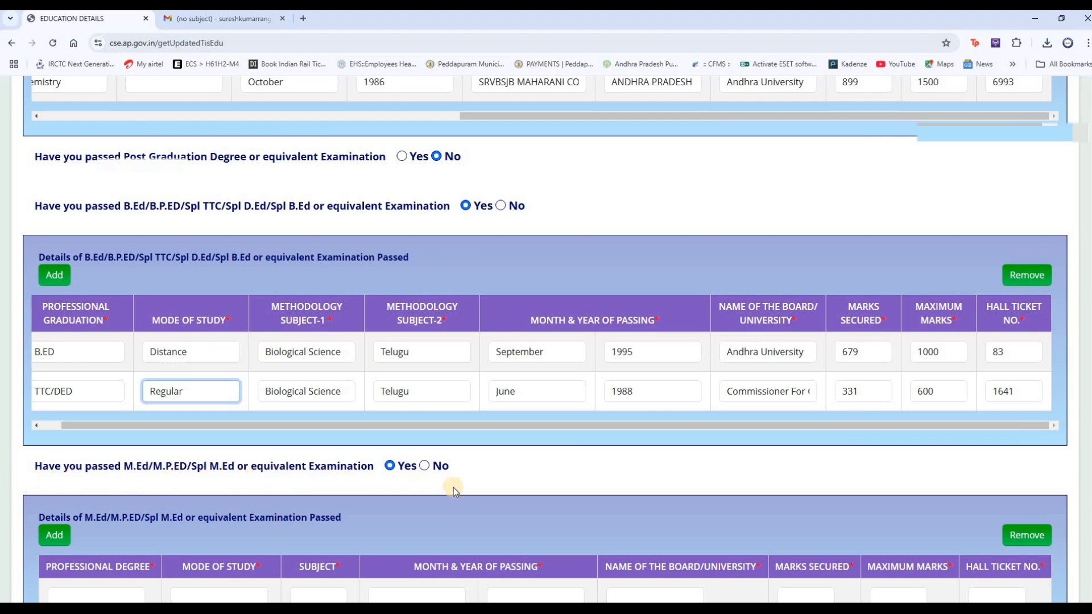
# - Set the M.Ed/M.P.ED/Spl M.Ed examination question to No and accept deleting its data
pyautogui.scroll(-2, 492, 462)
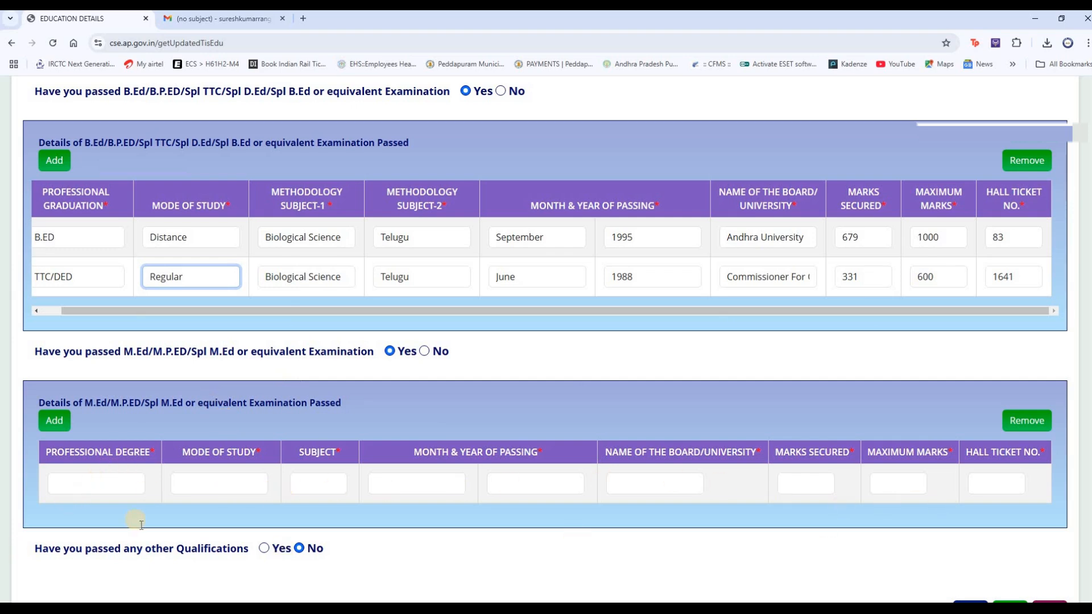
pyautogui.click(424, 351)
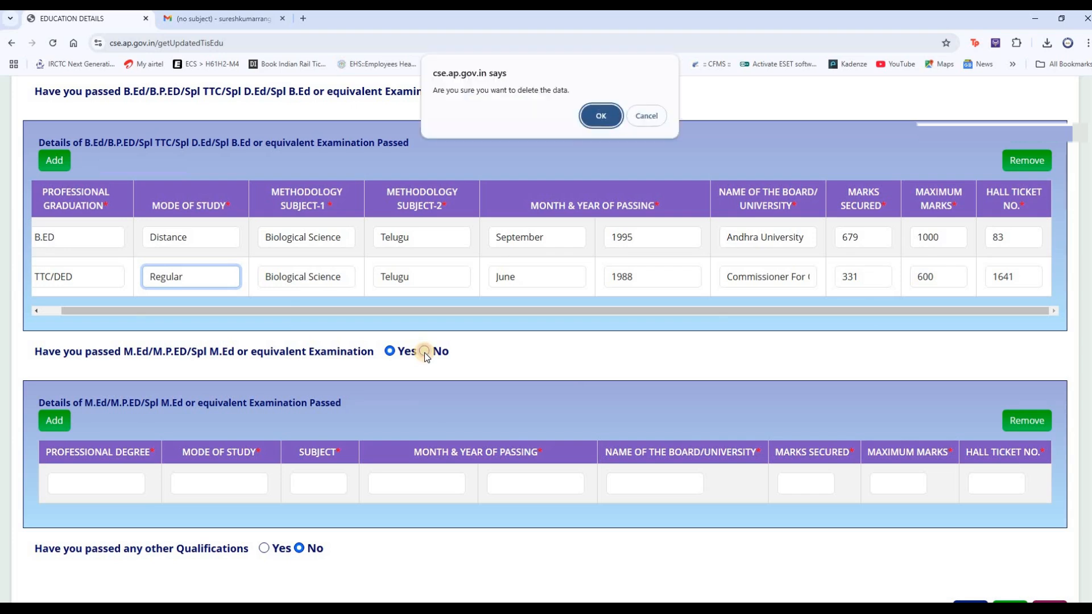
pyautogui.click(600, 117)
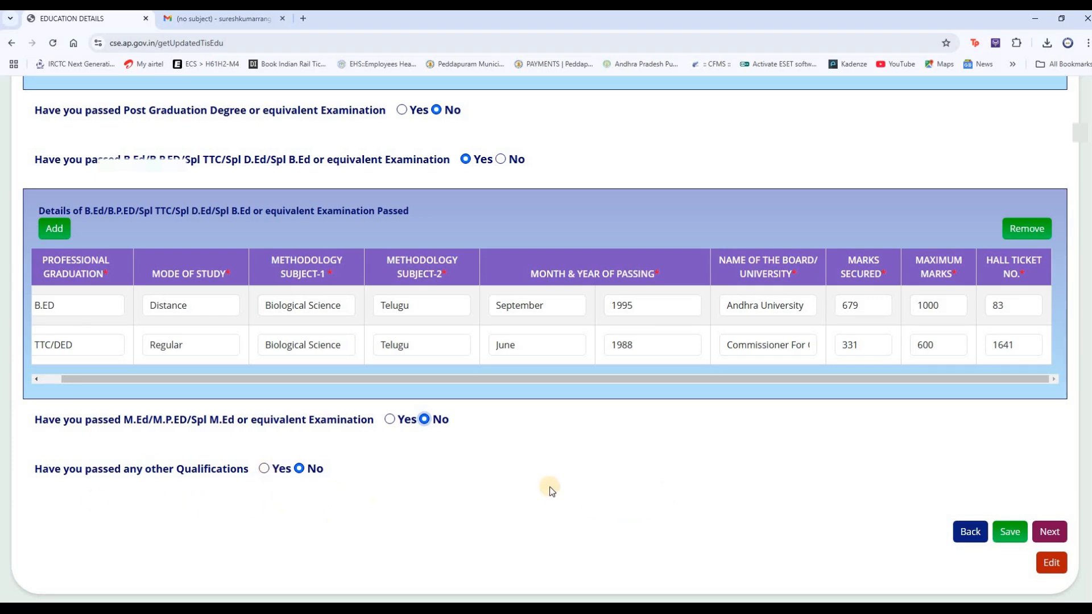
# - Review the filled-in education details from the SSC section through the other qualifications question
pyautogui.scroll(10, 675, 471)
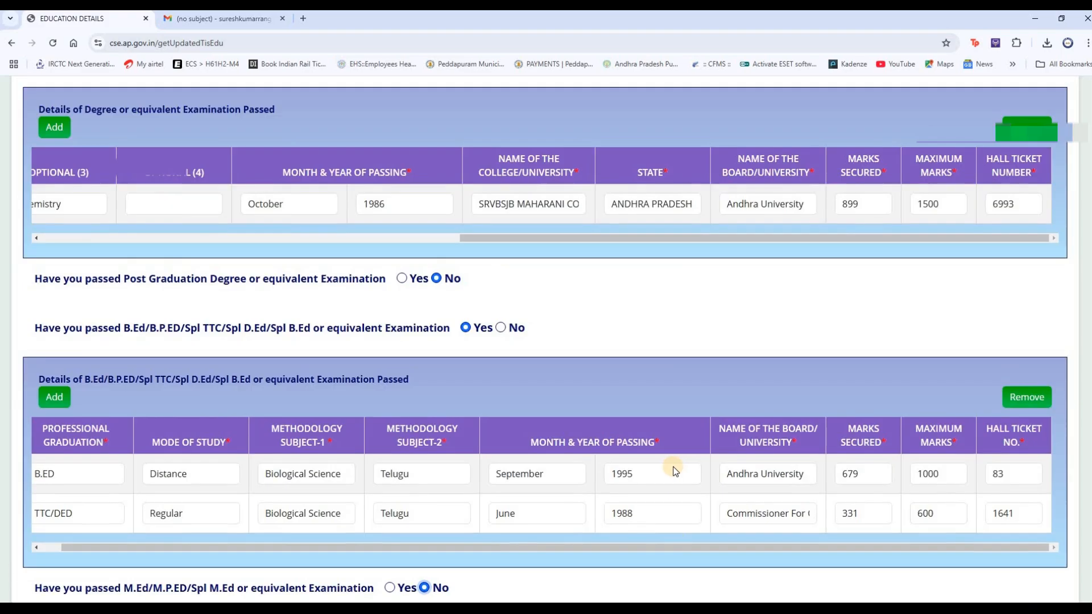
pyautogui.scroll(7, 673, 466)
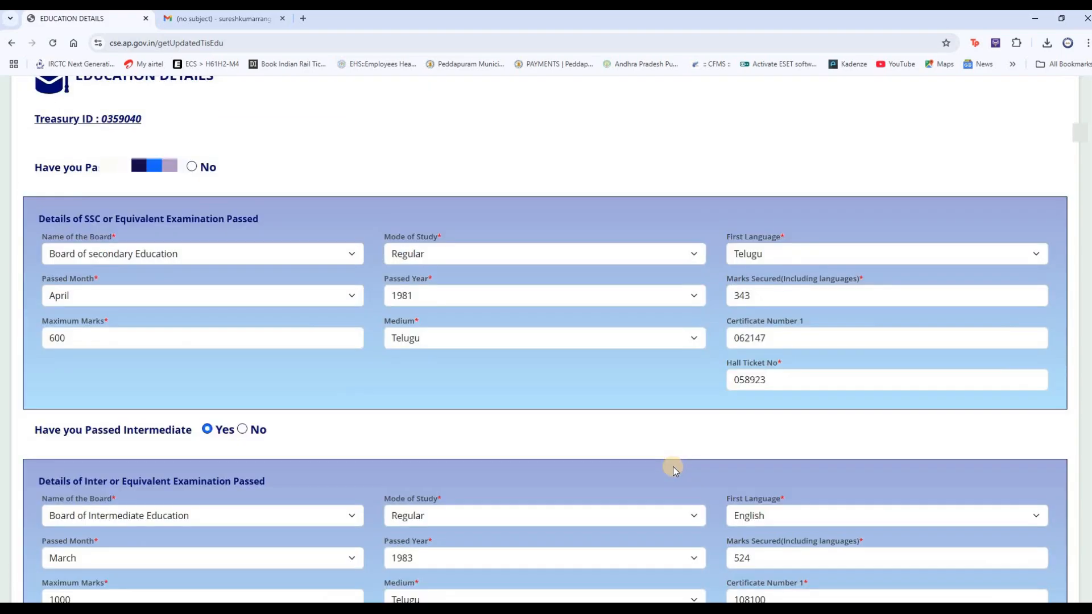
pyautogui.scroll(-12, 407, 432)
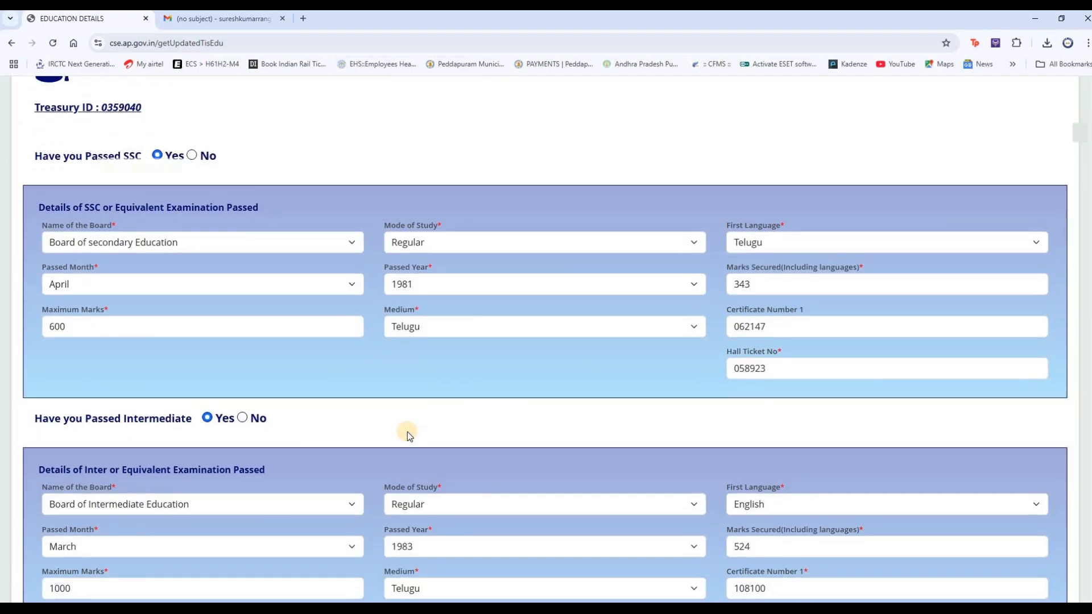
pyautogui.scroll(-5, 407, 431)
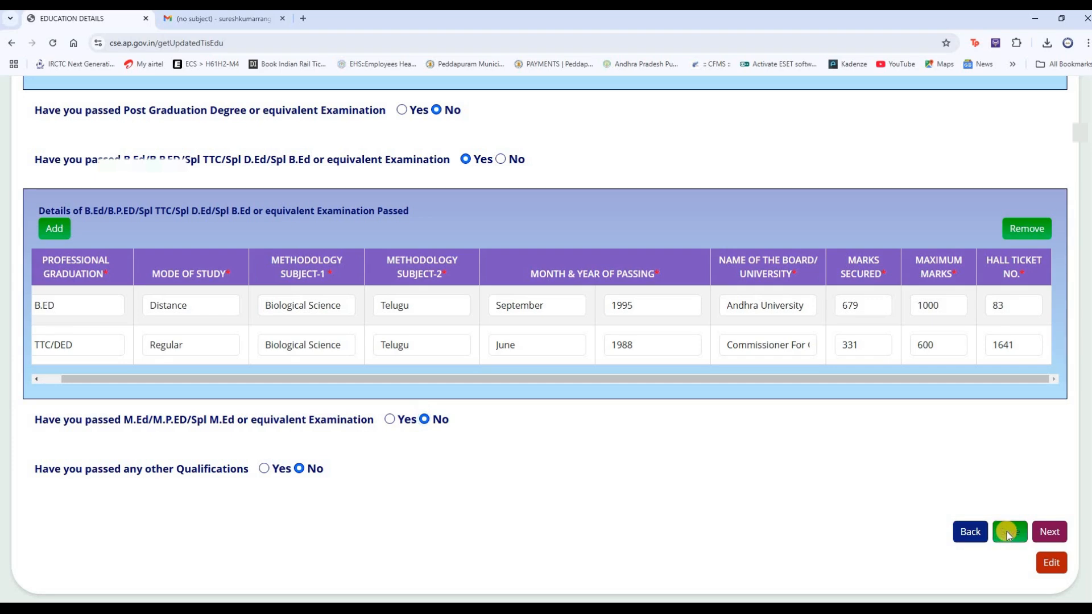
# - Set the mode of study to Regular in the SSC examination details
pyautogui.scroll(-3, 271, 339)
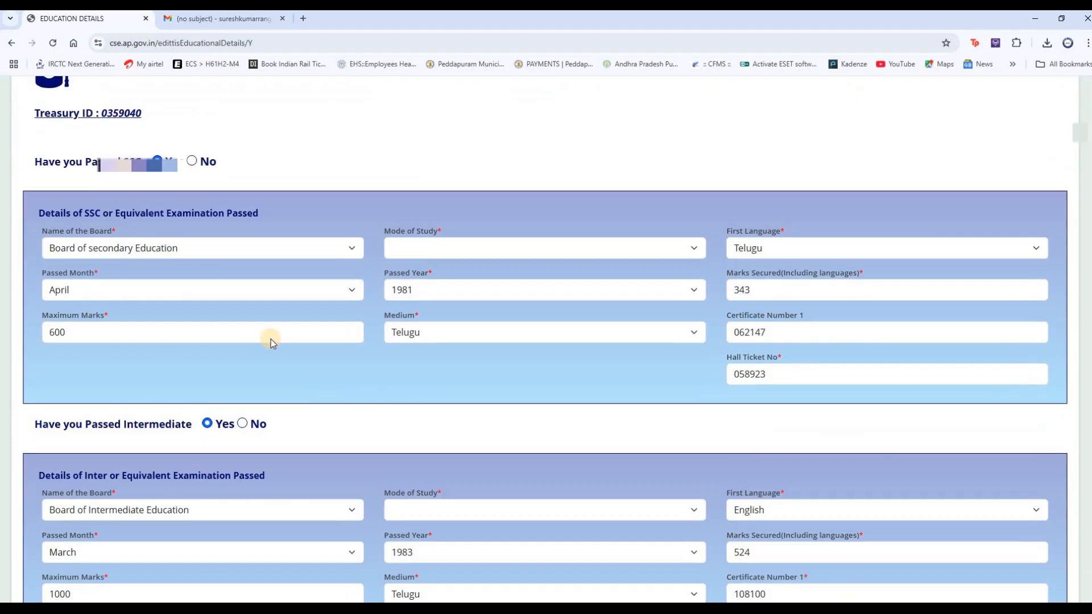
pyautogui.scroll(-15, 270, 341)
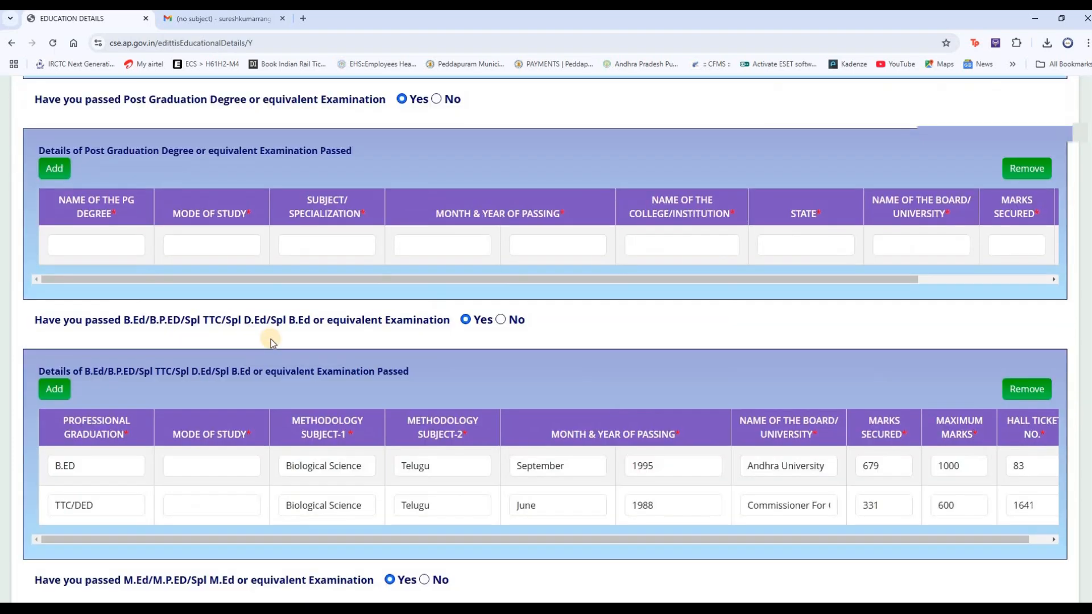
pyautogui.scroll(-3, 459, 326)
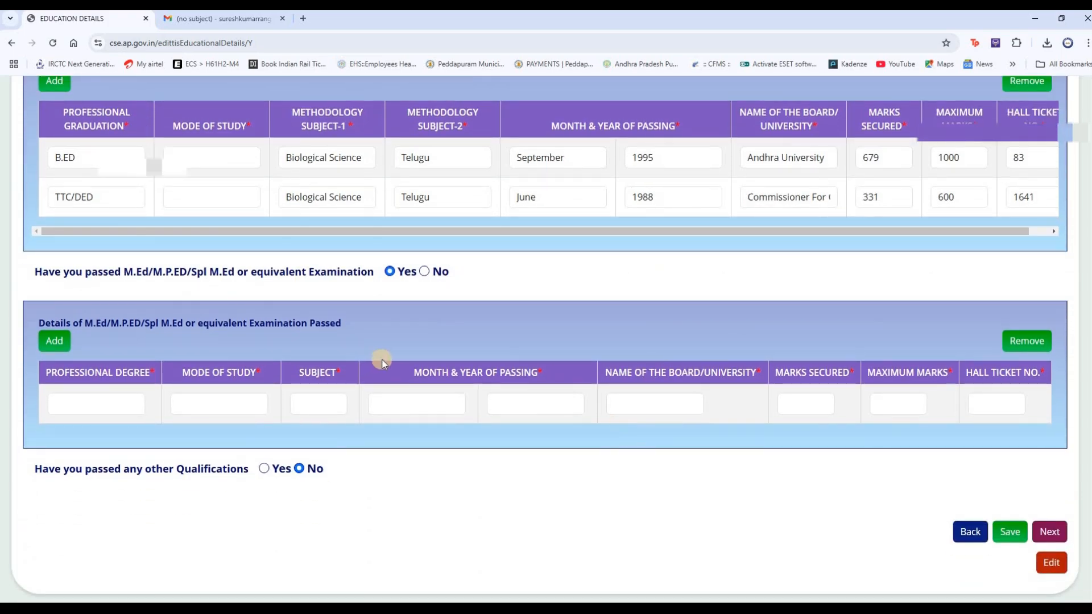
pyautogui.scroll(6, 384, 359)
pyautogui.scroll(15, 383, 358)
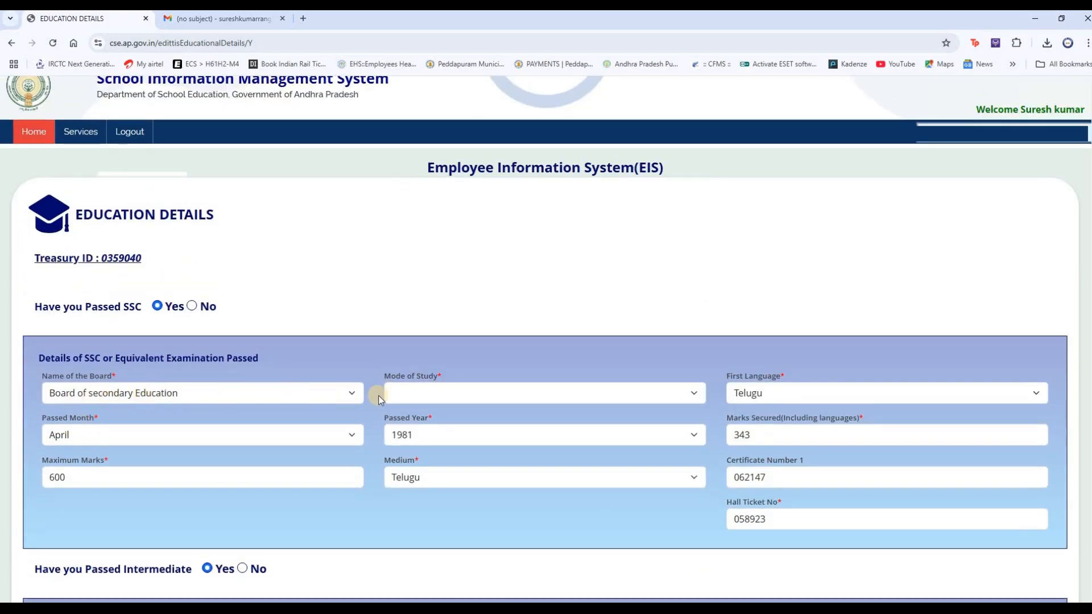
pyautogui.click(408, 392)
pyautogui.click(447, 393)
pyautogui.press('Down')
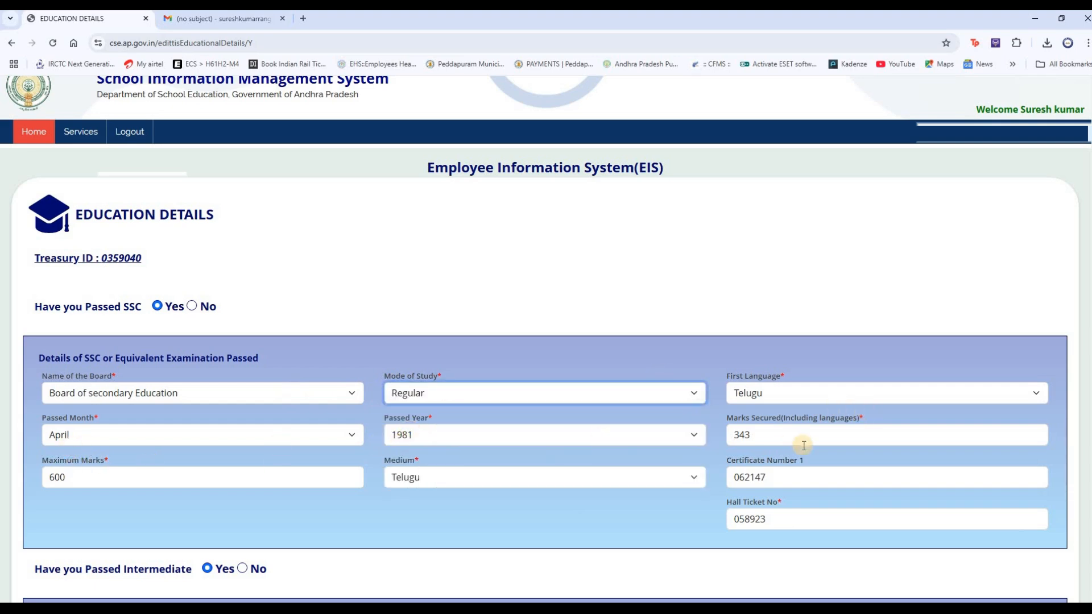
# - Set the mode of study to Regular in the Intermediate examination details
pyautogui.scroll(-2, 407, 455)
pyautogui.scroll(-2, 407, 455)
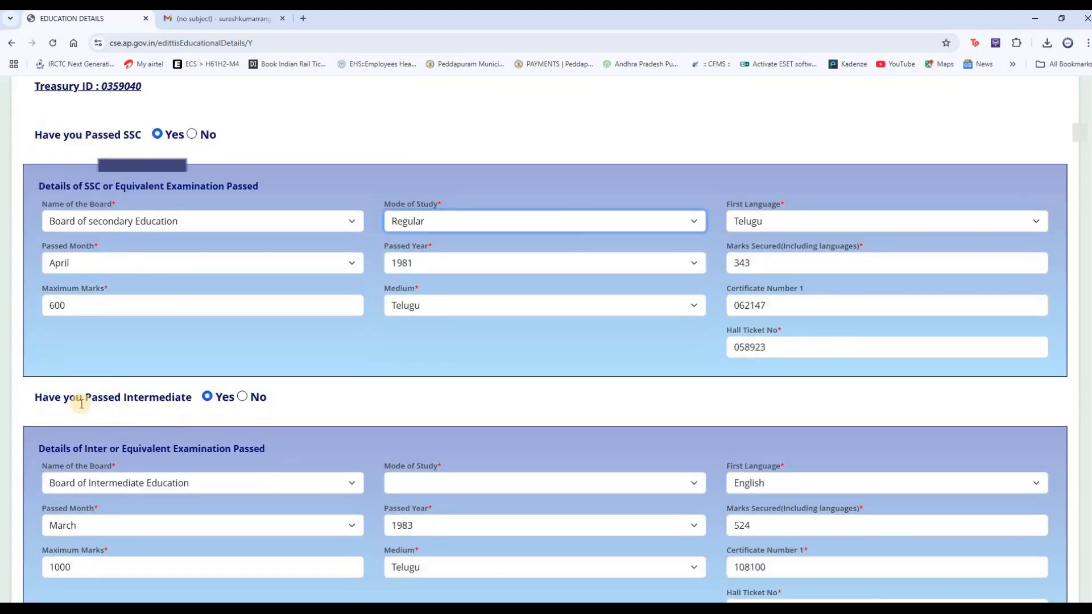
pyautogui.scroll(-1, 217, 409)
pyautogui.scroll(-2, 219, 412)
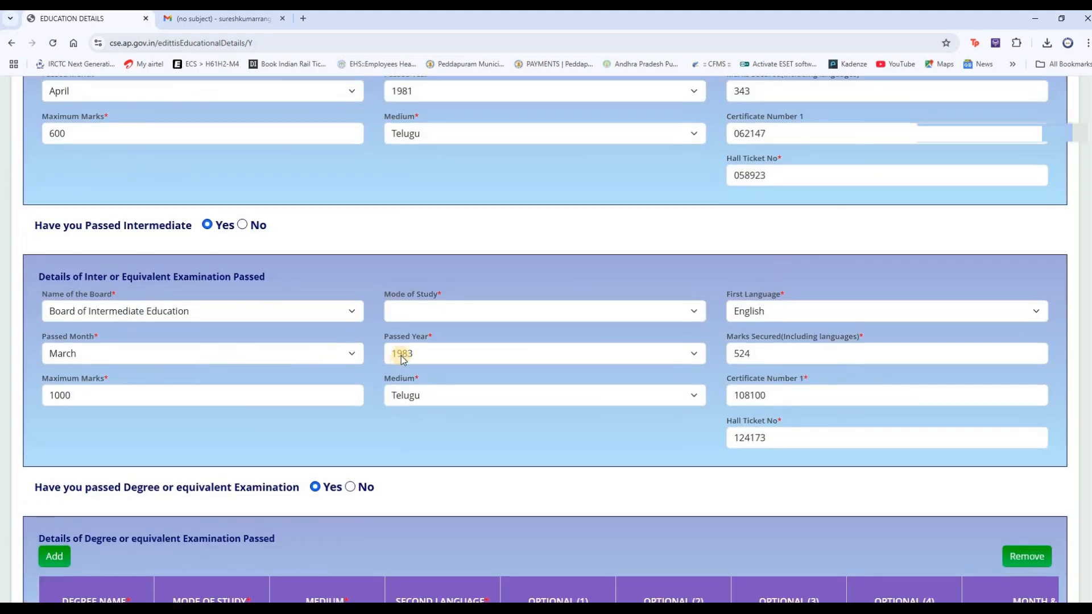
pyautogui.click(426, 313)
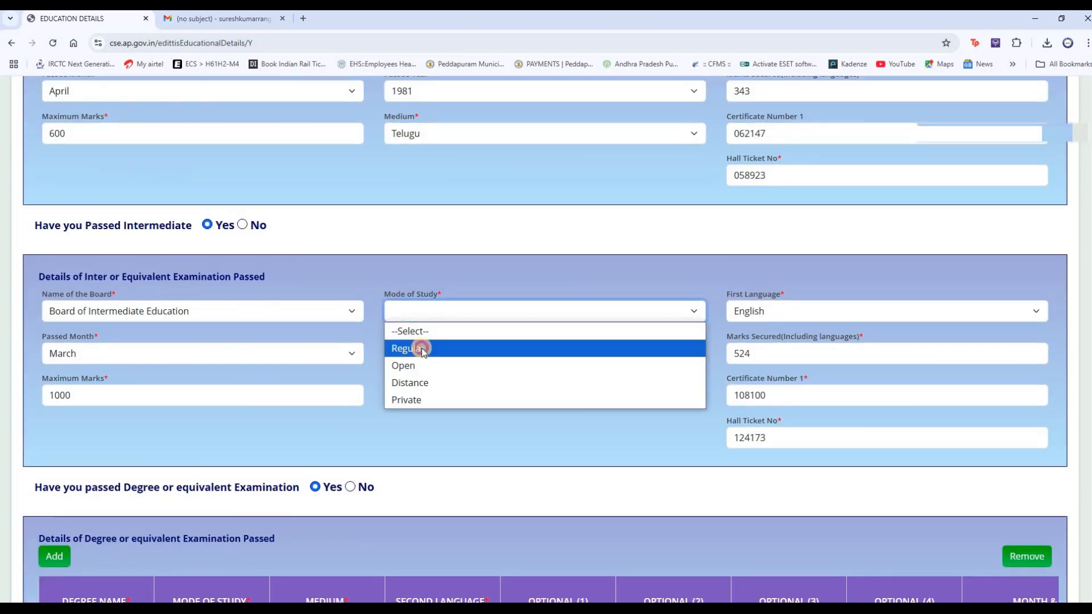
pyautogui.click(421, 348)
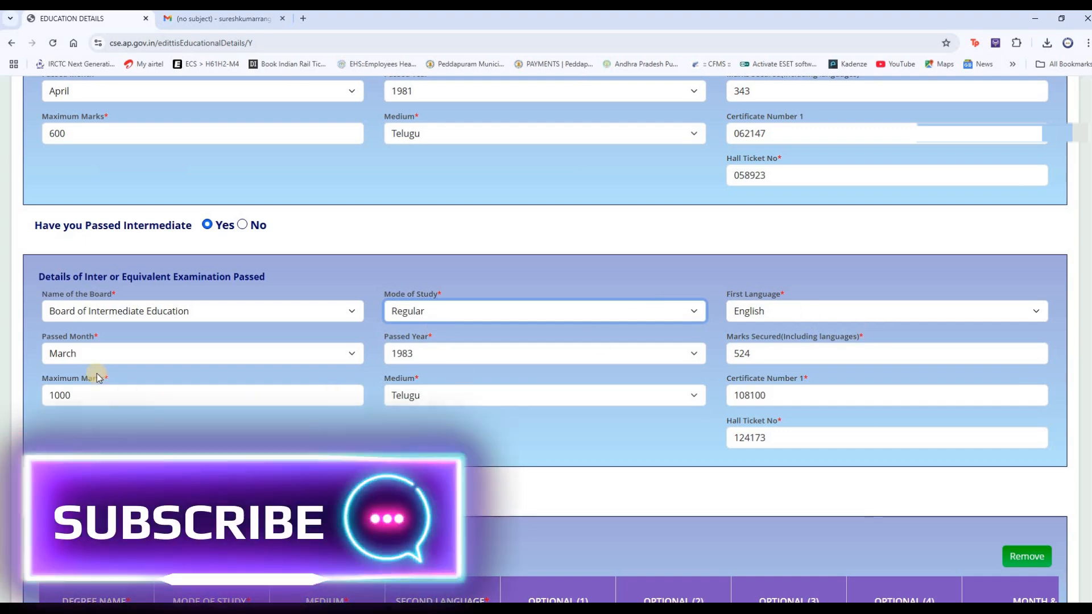
# - Save the education details and proceed to the Appointment Details page
pyautogui.scroll(-10, 634, 456)
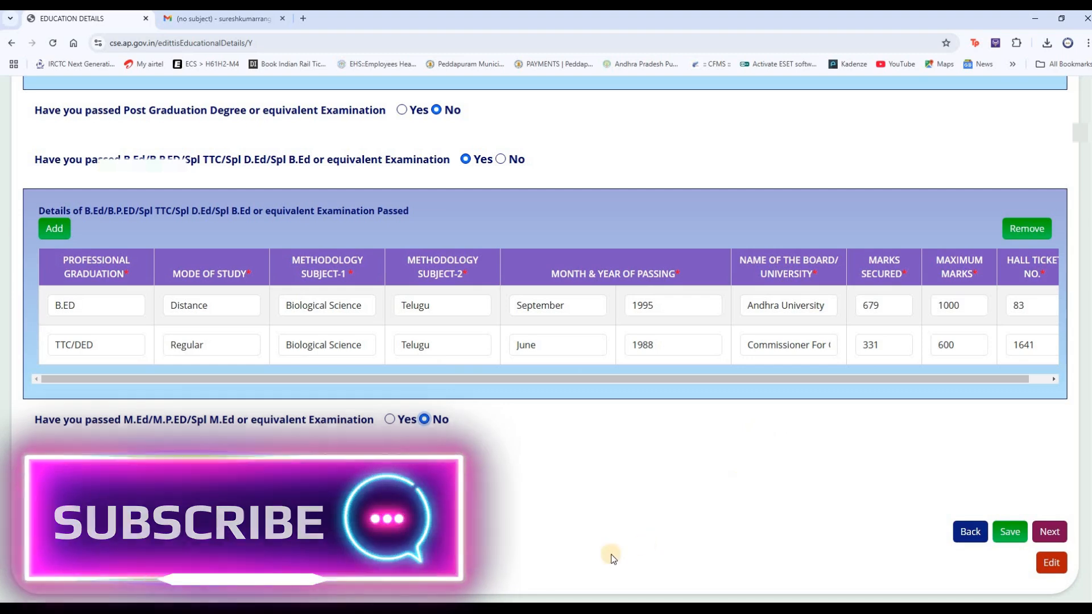
pyautogui.click(1007, 534)
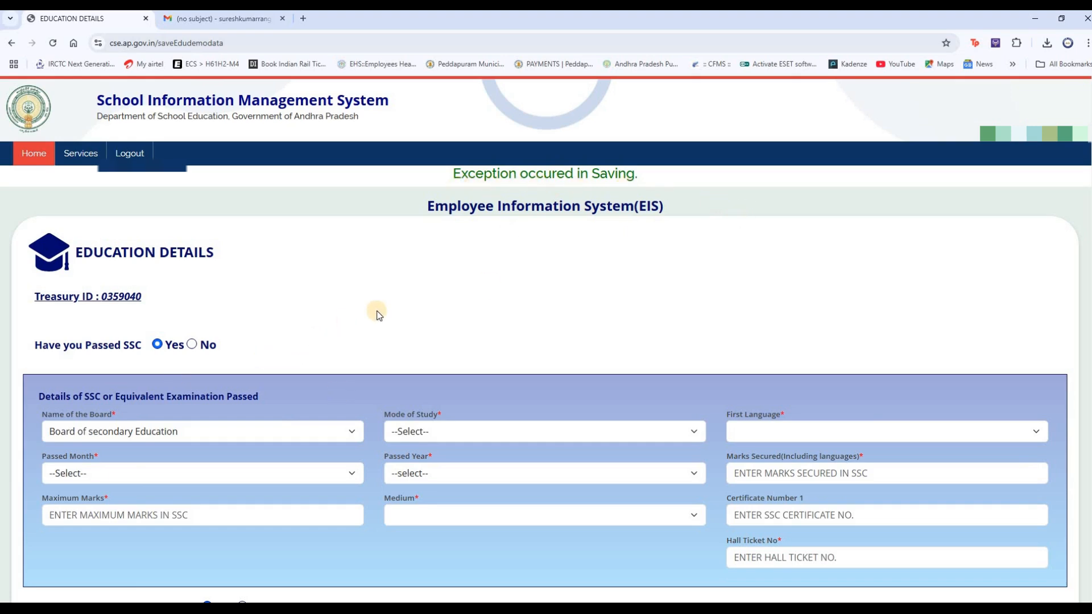
pyautogui.scroll(-10, 391, 305)
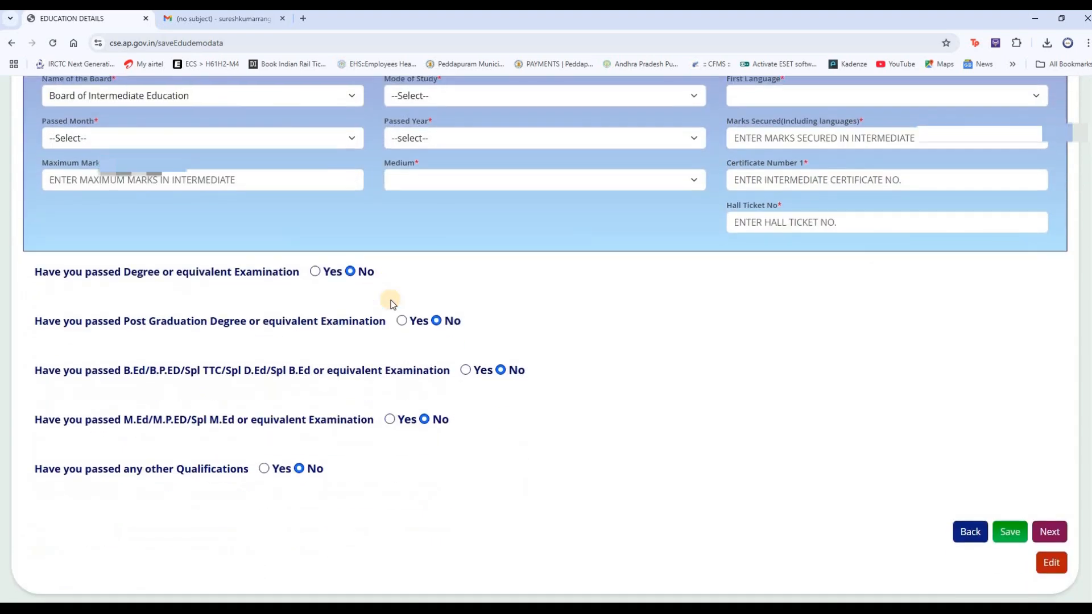
pyautogui.click(1049, 533)
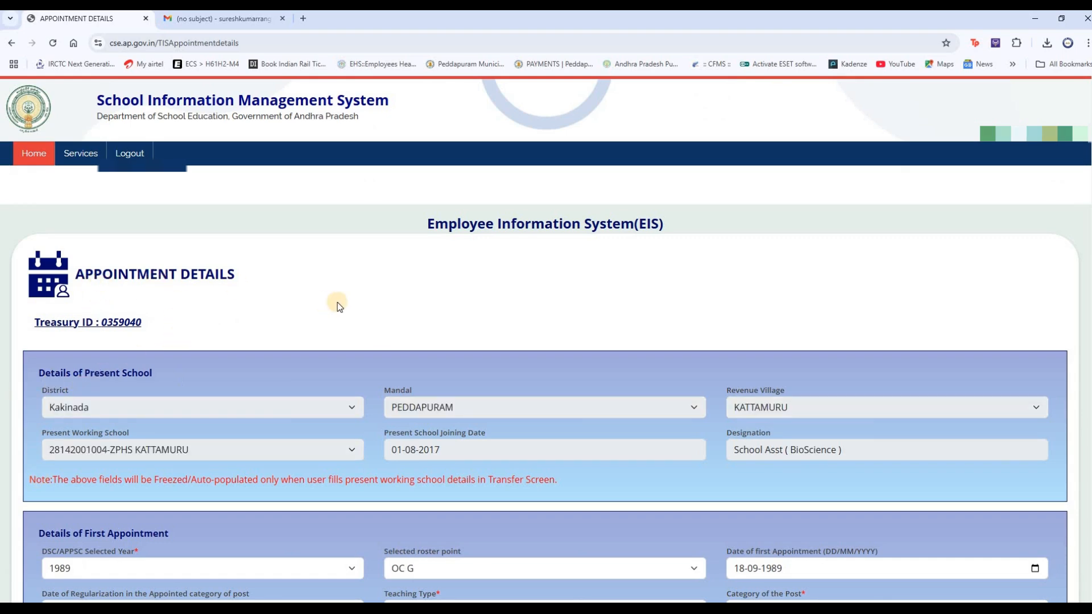
# - Set the date of regularization in the appointed category of post to 18-09-1989 in the first appointment details
pyautogui.scroll(-5, 121, 356)
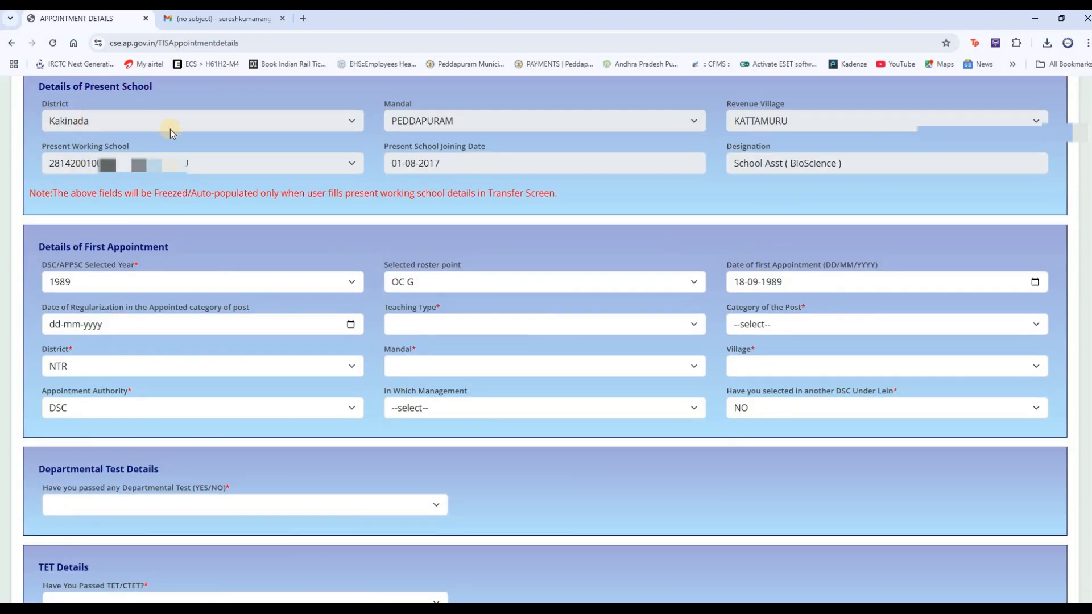
pyautogui.scroll(2, 406, 211)
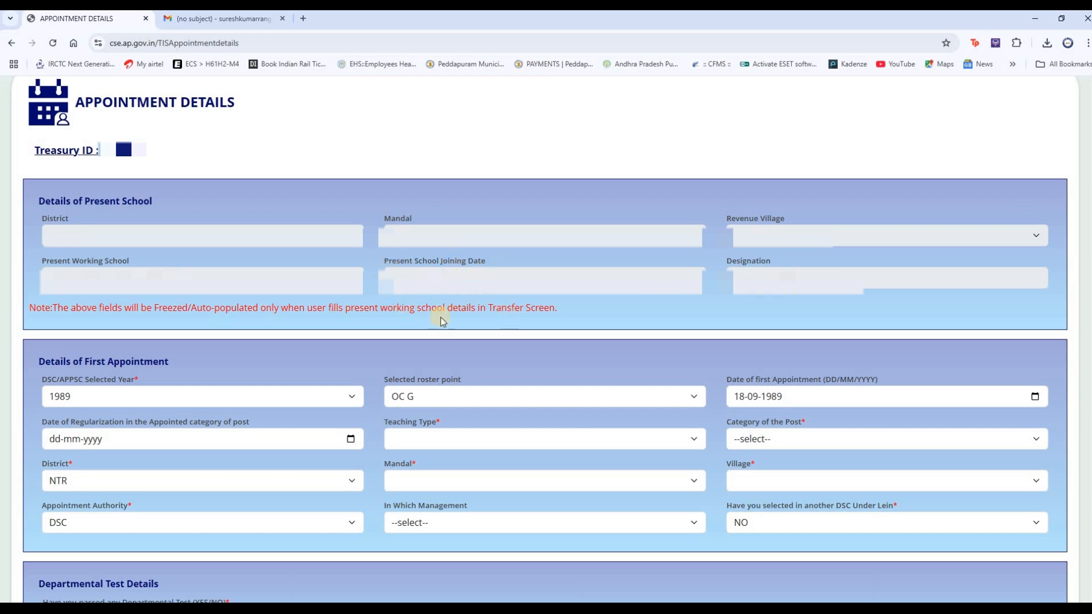
pyautogui.scroll(-2, 206, 357)
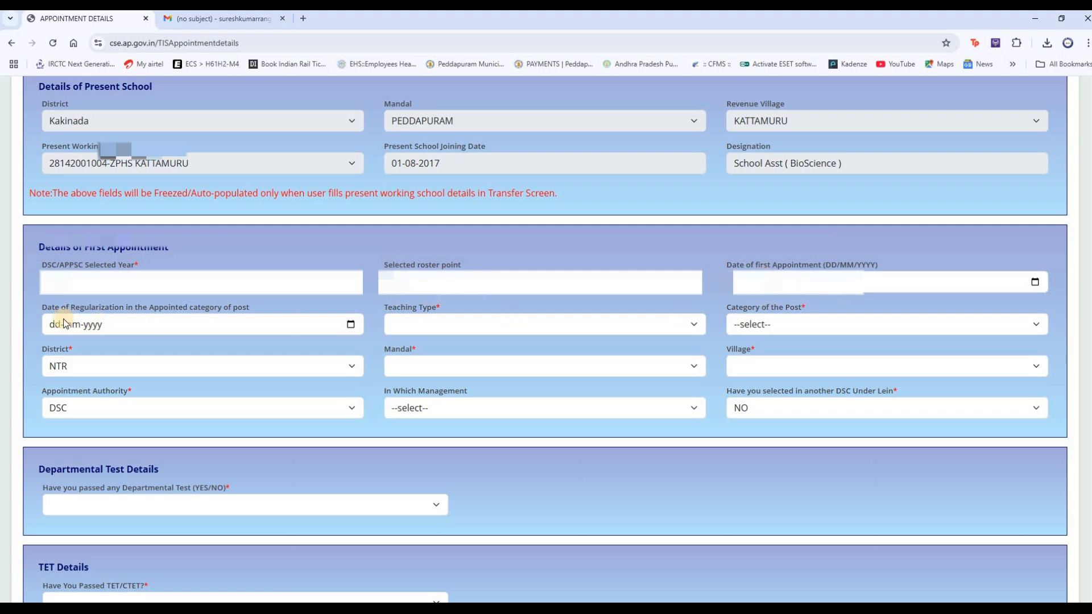
pyautogui.click(342, 326)
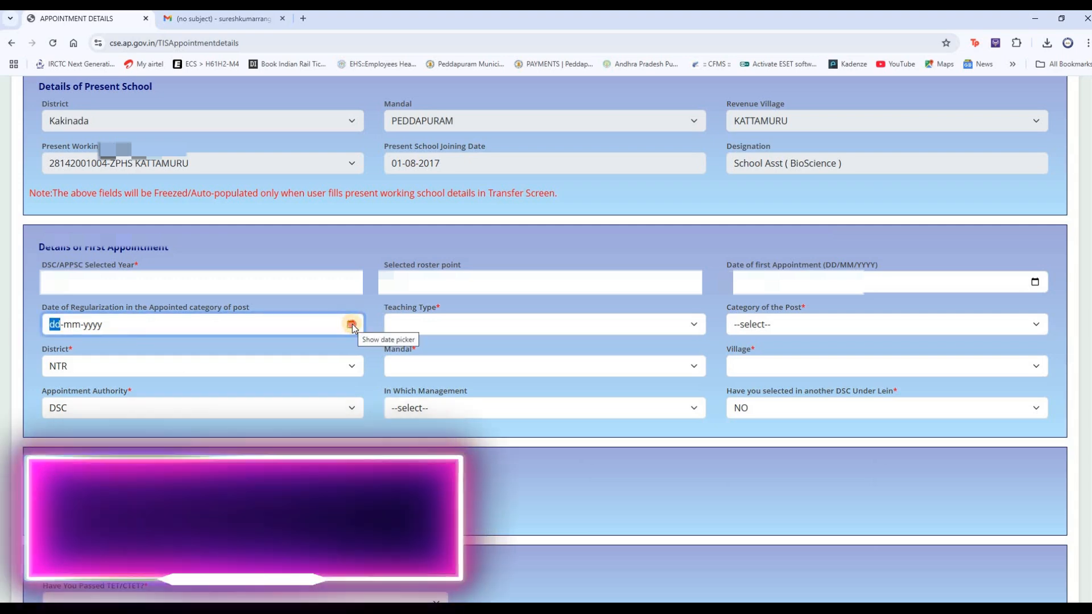
pyautogui.click(351, 324)
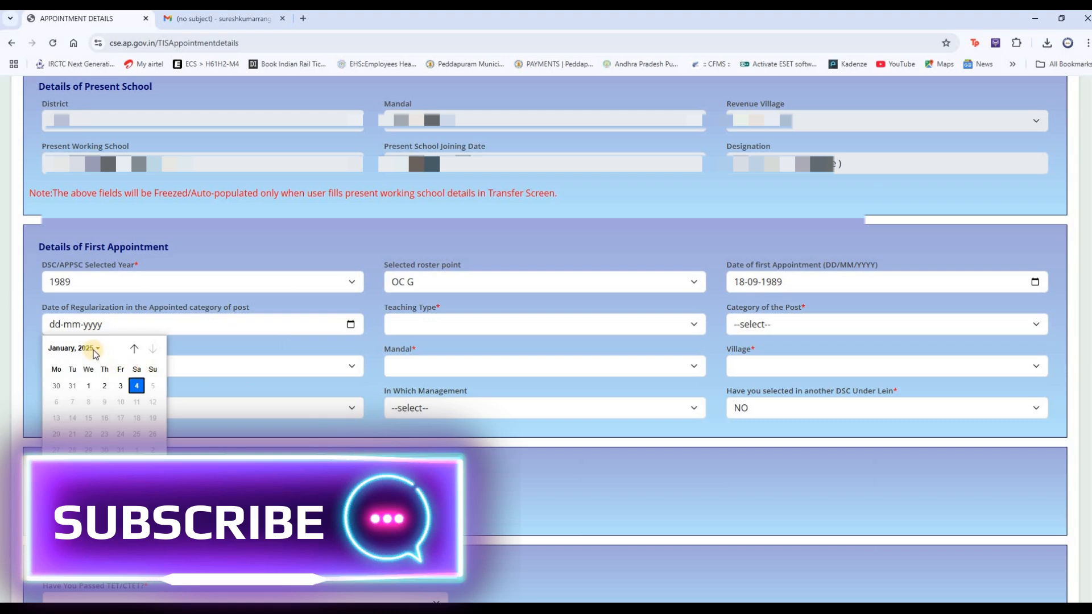
pyautogui.click(94, 351)
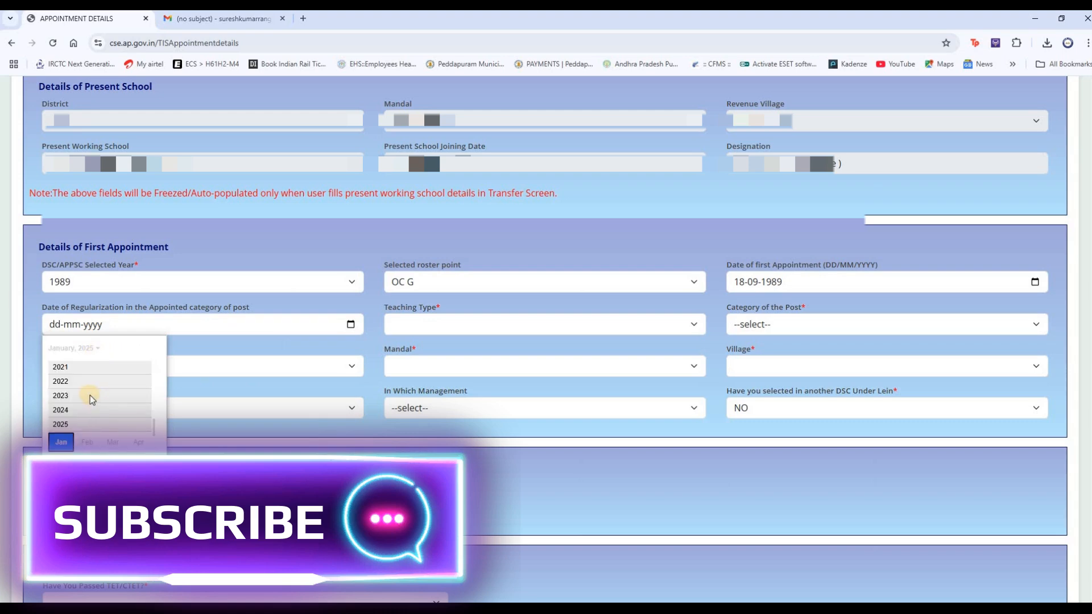
pyautogui.scroll(2, 90, 395)
pyautogui.scroll(3, 90, 395)
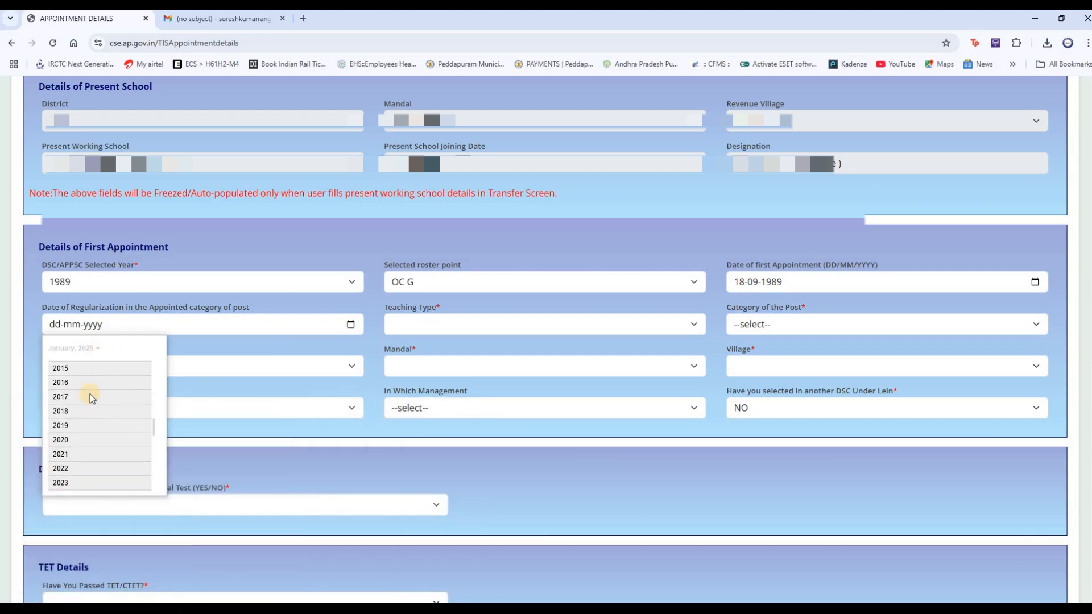
pyautogui.moveTo(152, 421); pyautogui.dragTo(157, 390)
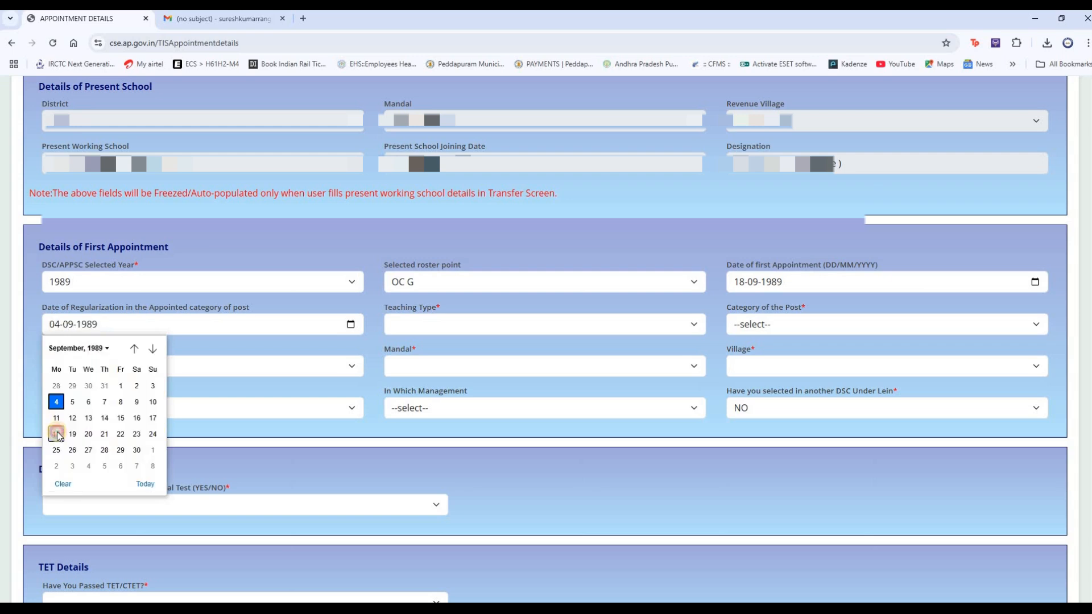
pyautogui.click(57, 432)
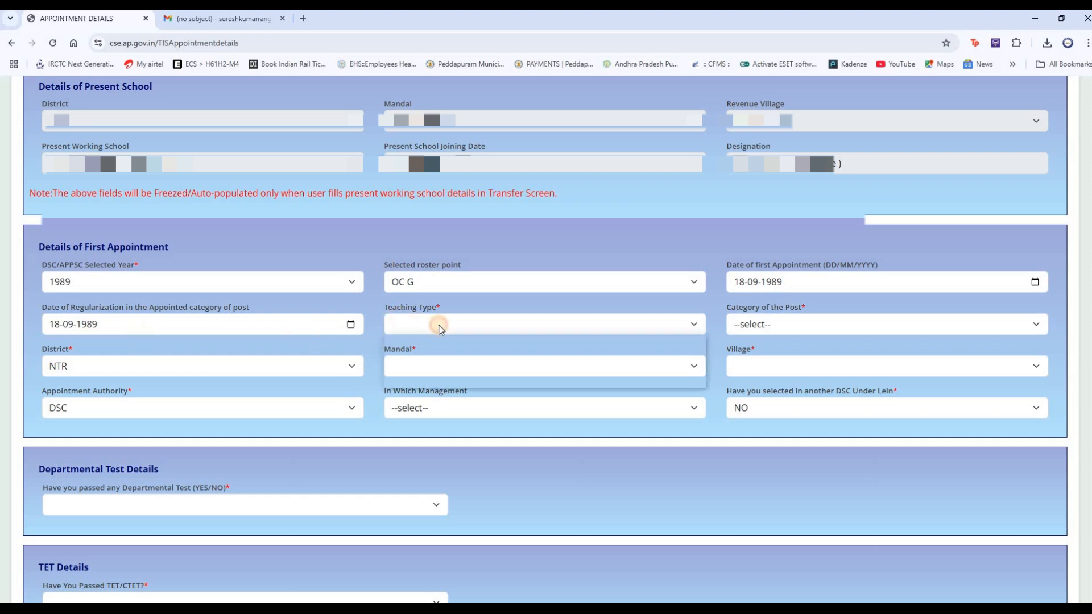
# - Set the first appointment's teaching type to Teaching and its post category to Secondary Grade Teacher (Telugu)
pyautogui.click(423, 326)
pyautogui.click(423, 362)
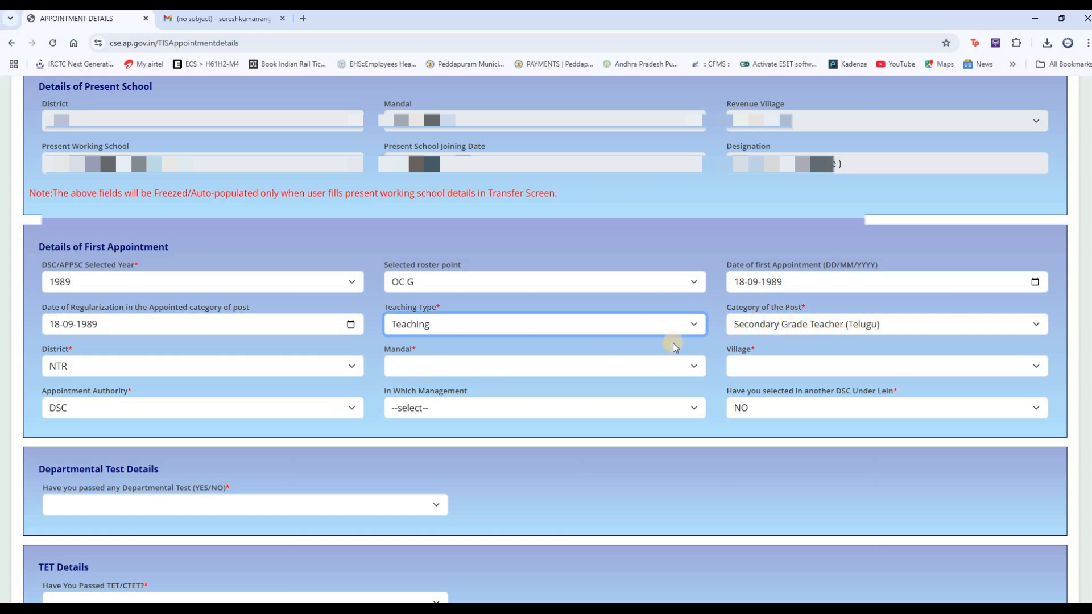
pyautogui.click(879, 328)
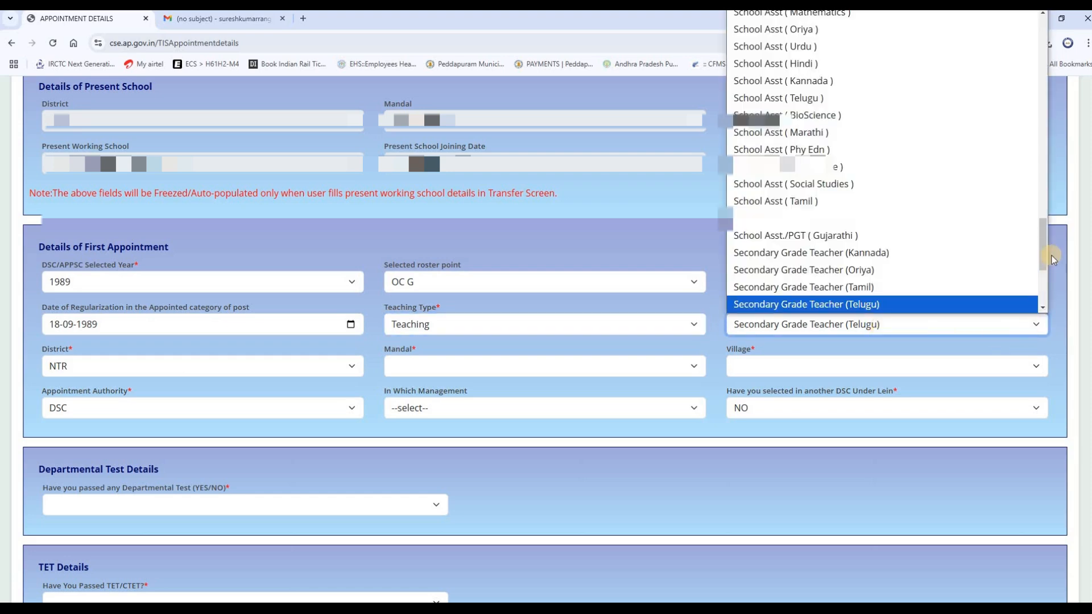
pyautogui.moveTo(1046, 250); pyautogui.dragTo(1049, 215)
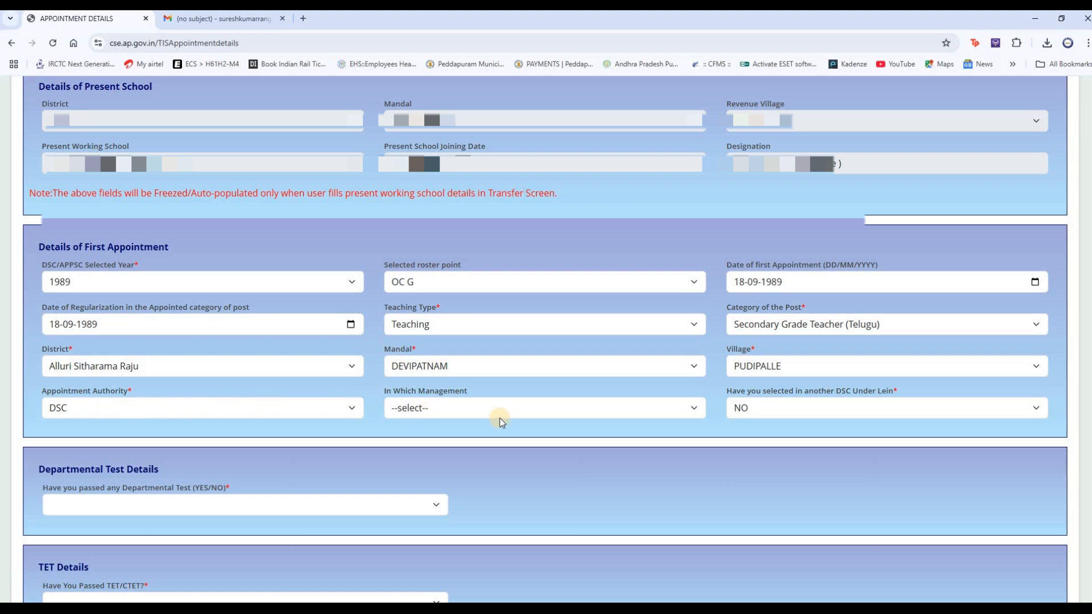
# - Set the management of the first appointment to Mpp_Zpp Schools
pyautogui.click(446, 414)
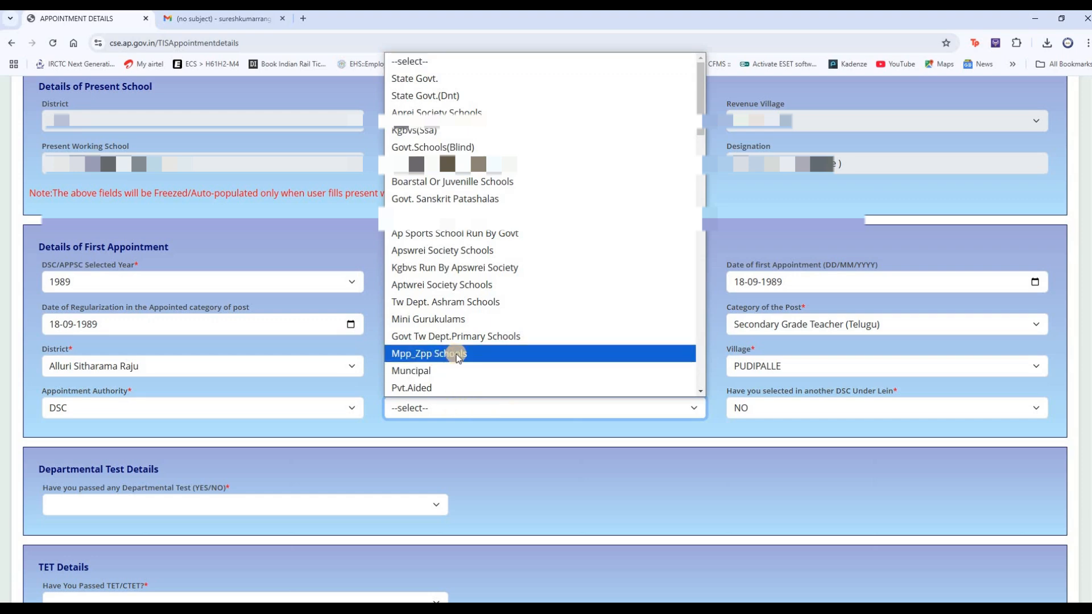
pyautogui.scroll(-1, 427, 287)
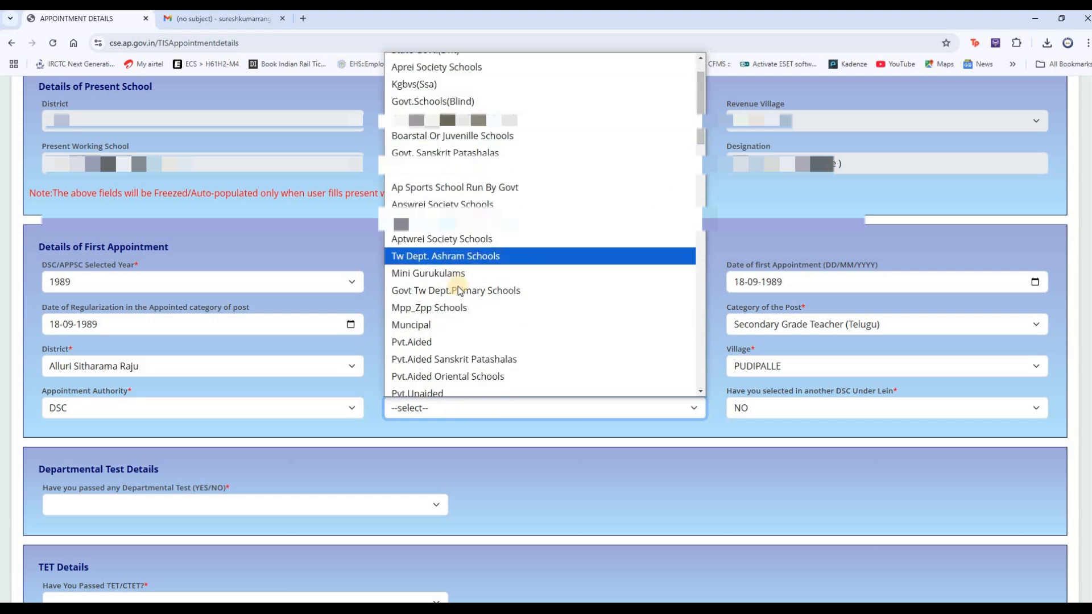
pyautogui.click(427, 307)
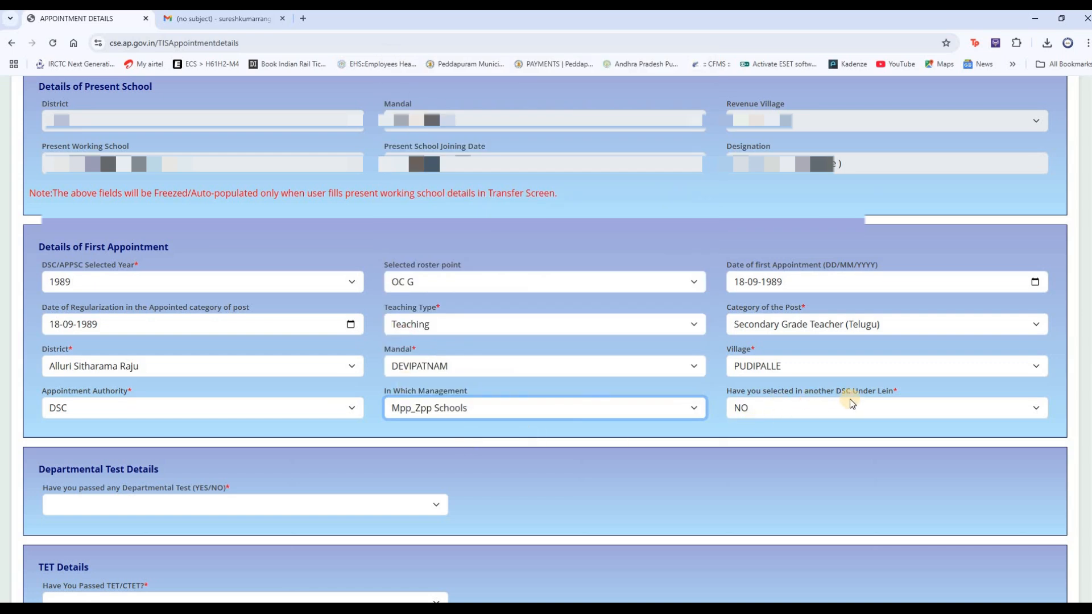
pyautogui.click(739, 427)
# - Answer YES to having passed a departmental test and set the number of tests to 2
pyautogui.scroll(-3, 554, 456)
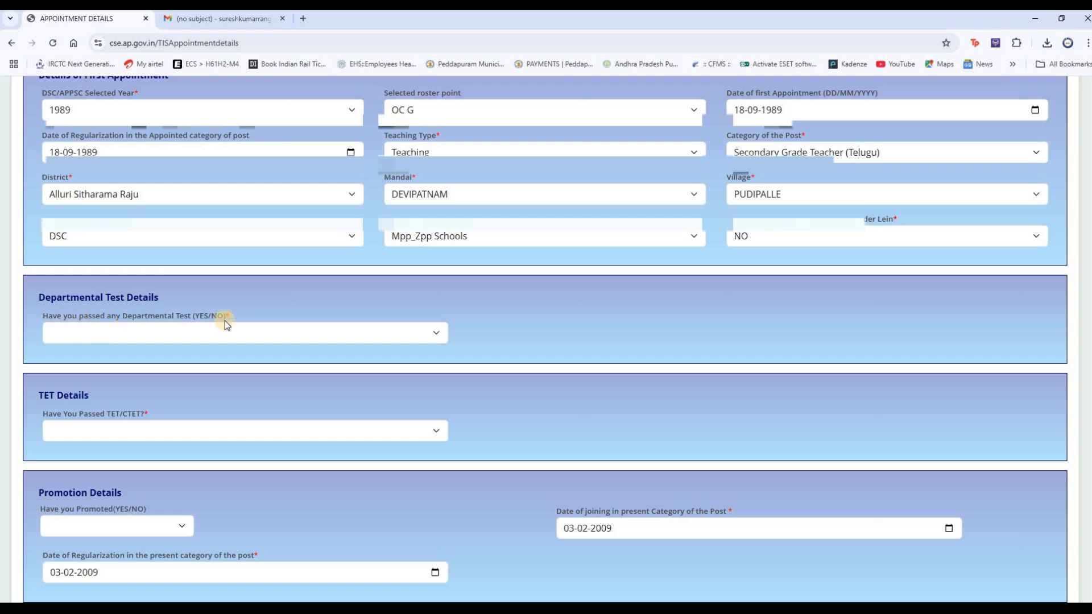
pyautogui.click(326, 338)
pyautogui.click(68, 371)
pyautogui.click(488, 335)
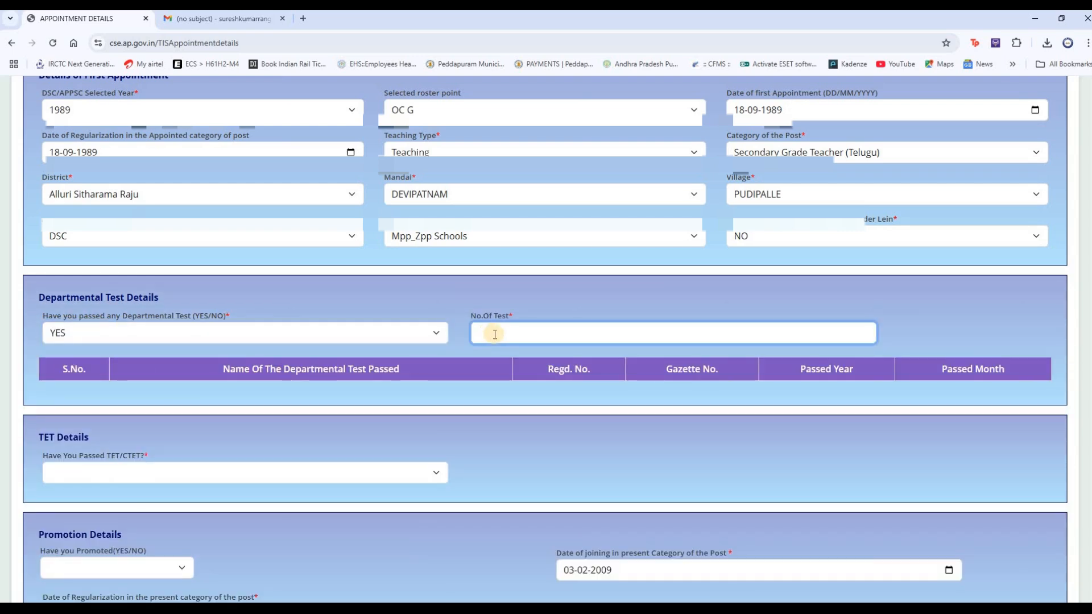
pyautogui.write('2')
pyautogui.press('Tab')
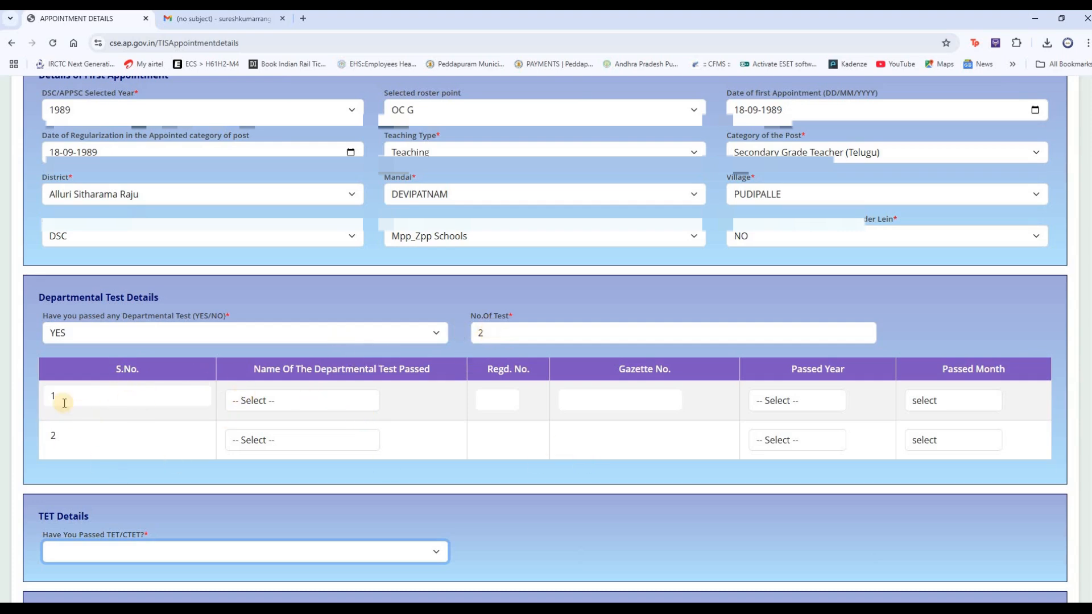
# - Select the D.T. for Gazetted Officers of Education as the first departmental test passed
pyautogui.click(265, 404)
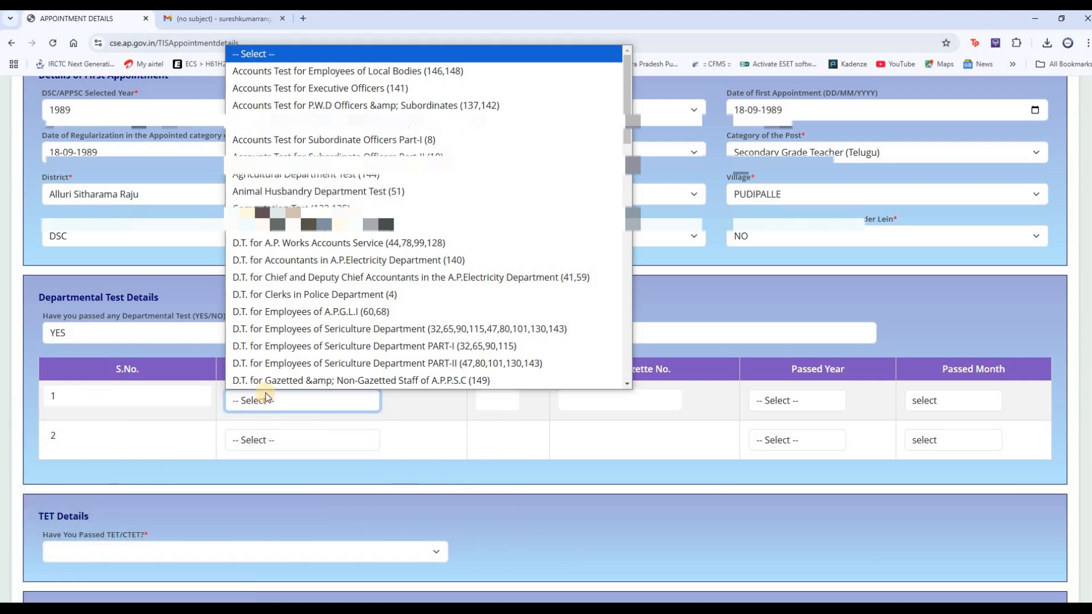
pyautogui.scroll(-15, 415, 279)
pyautogui.scroll(-1, 418, 277)
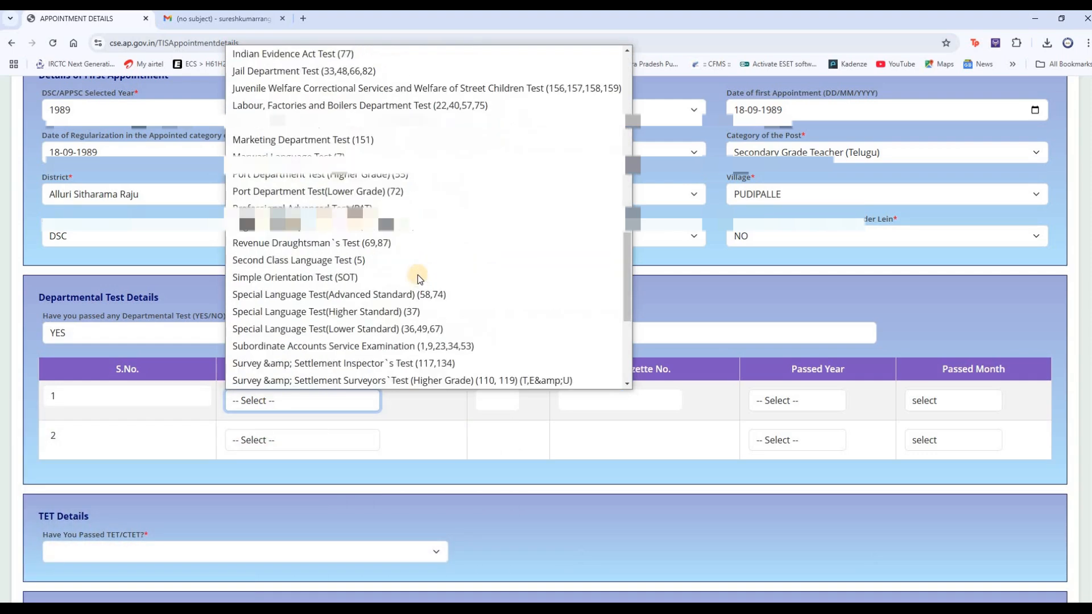
pyautogui.scroll(10, 417, 271)
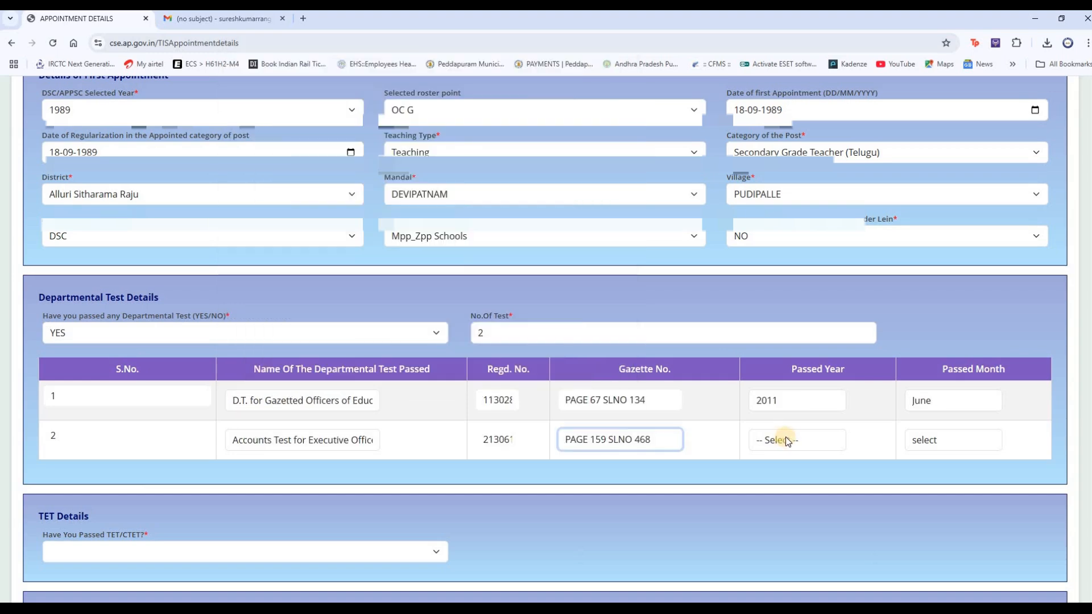
# - Set the passed year of the second departmental test to 2011 and its passed month to March
pyautogui.click(790, 439)
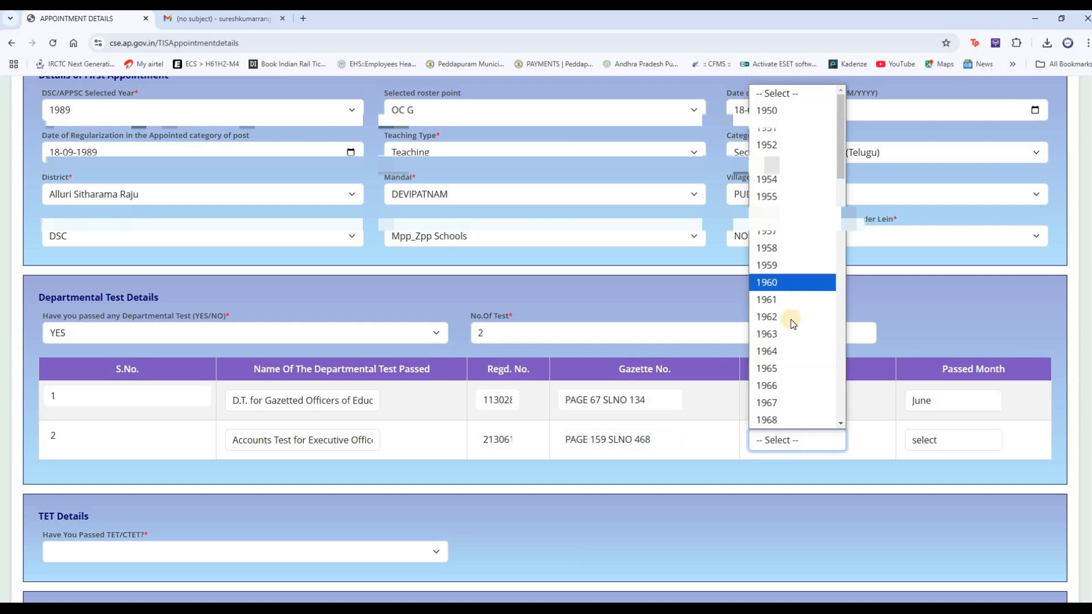
pyautogui.scroll(-15, 788, 323)
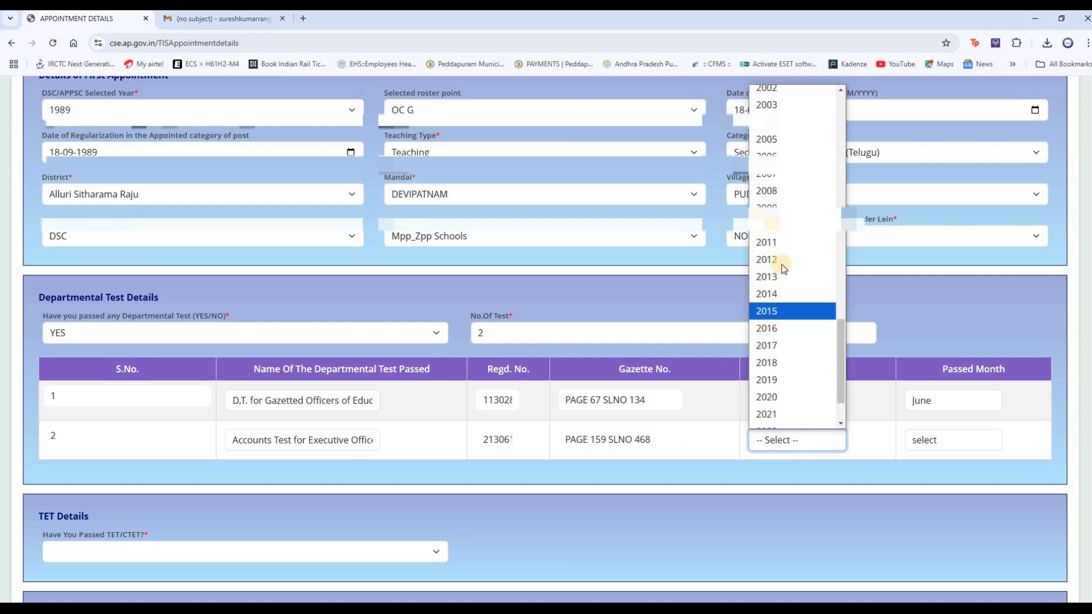
pyautogui.click(779, 242)
pyautogui.click(933, 443)
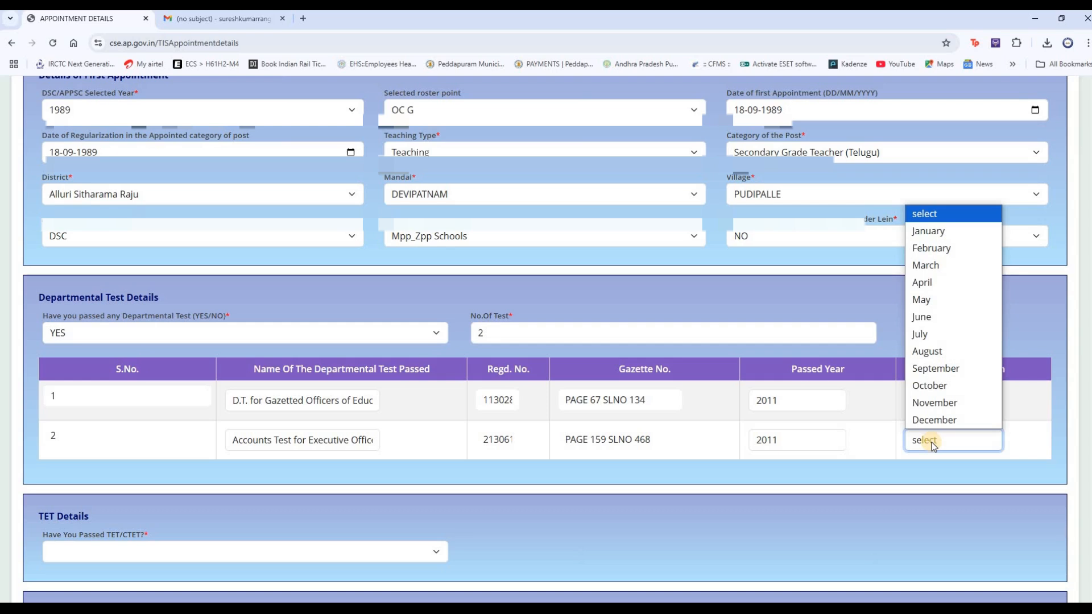
pyautogui.click(948, 266)
pyautogui.click(885, 443)
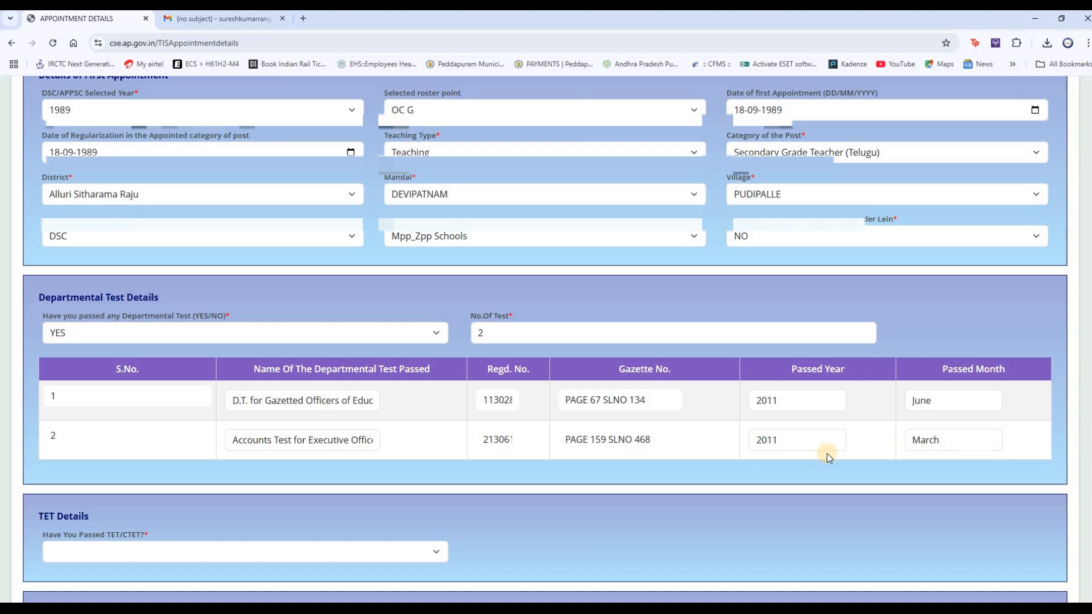
# - Answer NO to having passed TET/CTET in the TET details
pyautogui.scroll(-3, 572, 491)
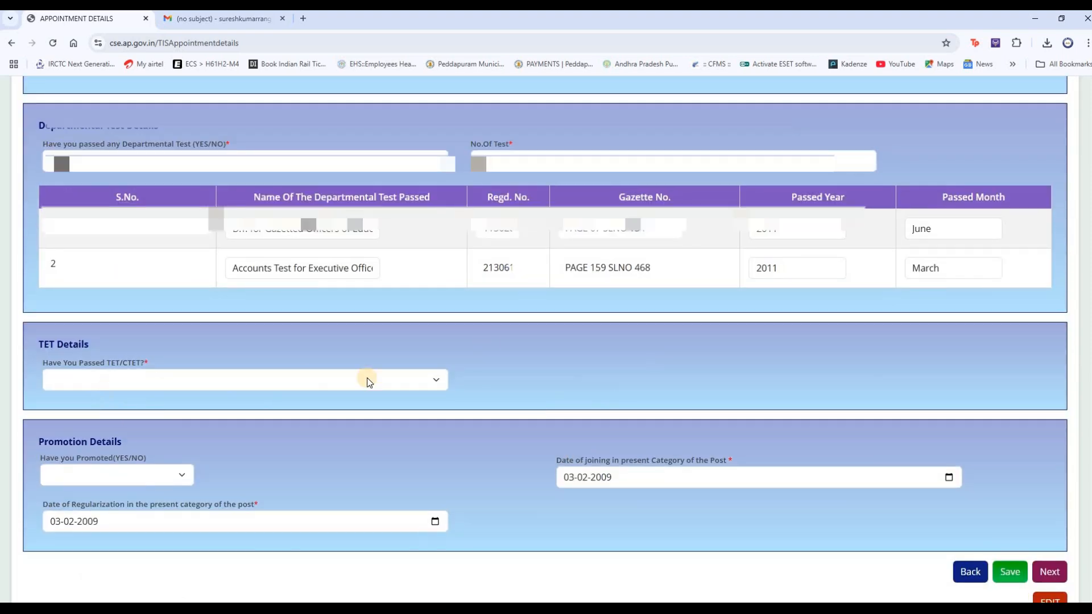
pyautogui.click(436, 381)
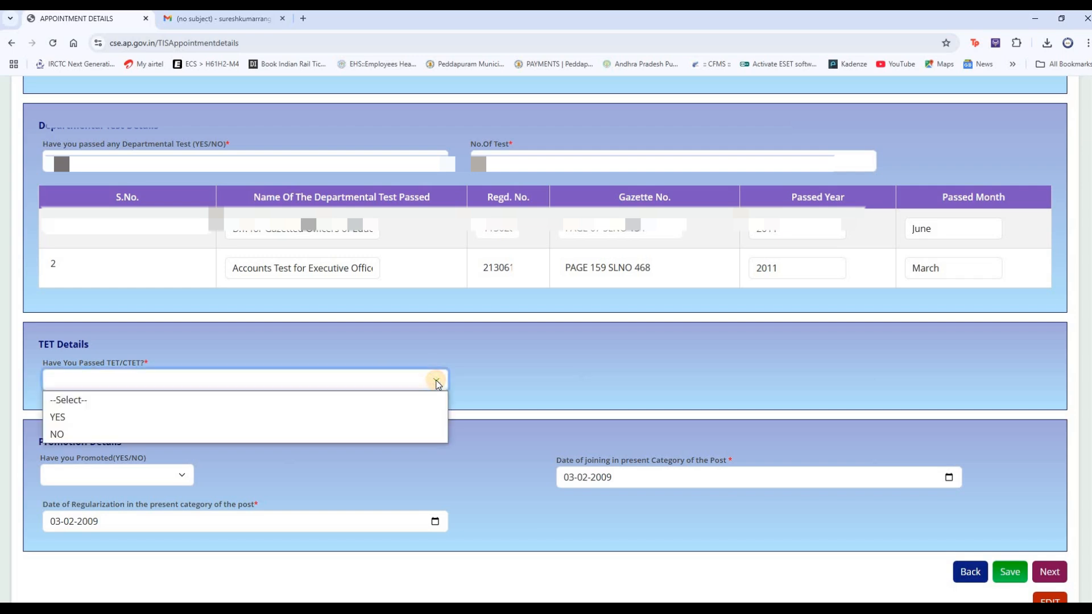
pyautogui.click(73, 435)
pyautogui.click(301, 402)
# - Answer YES to having been promoted and set the number of promotions to 1
pyautogui.scroll(-3, 245, 438)
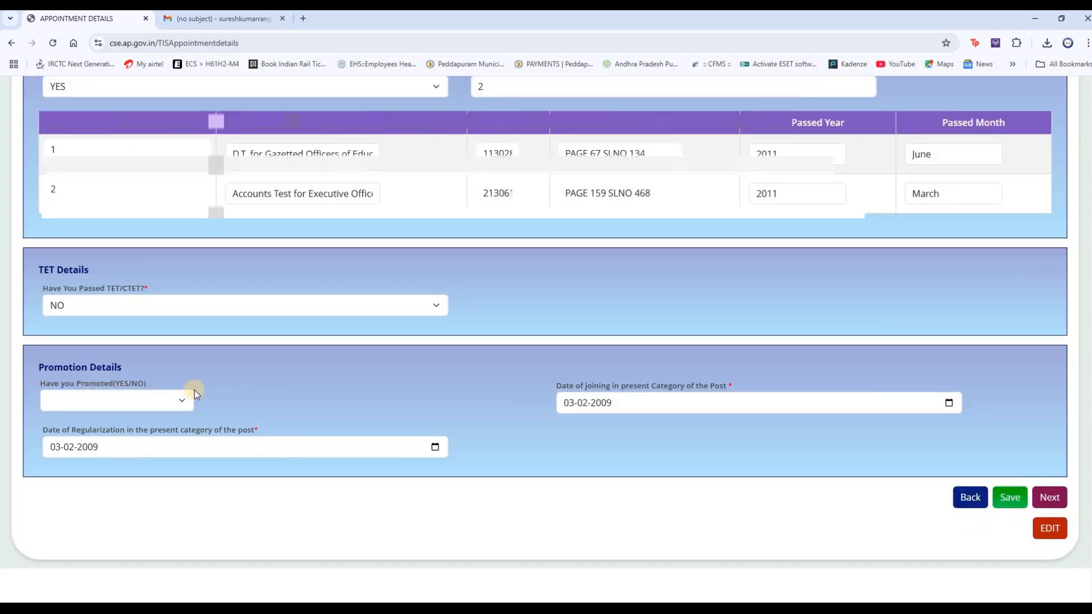
pyautogui.click(185, 403)
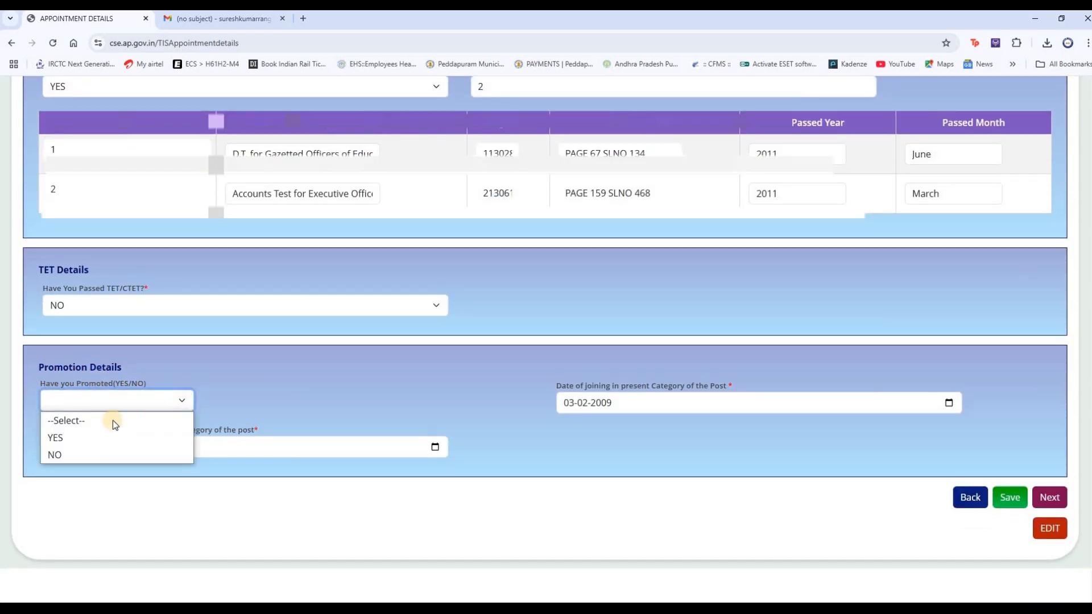
pyautogui.click(73, 438)
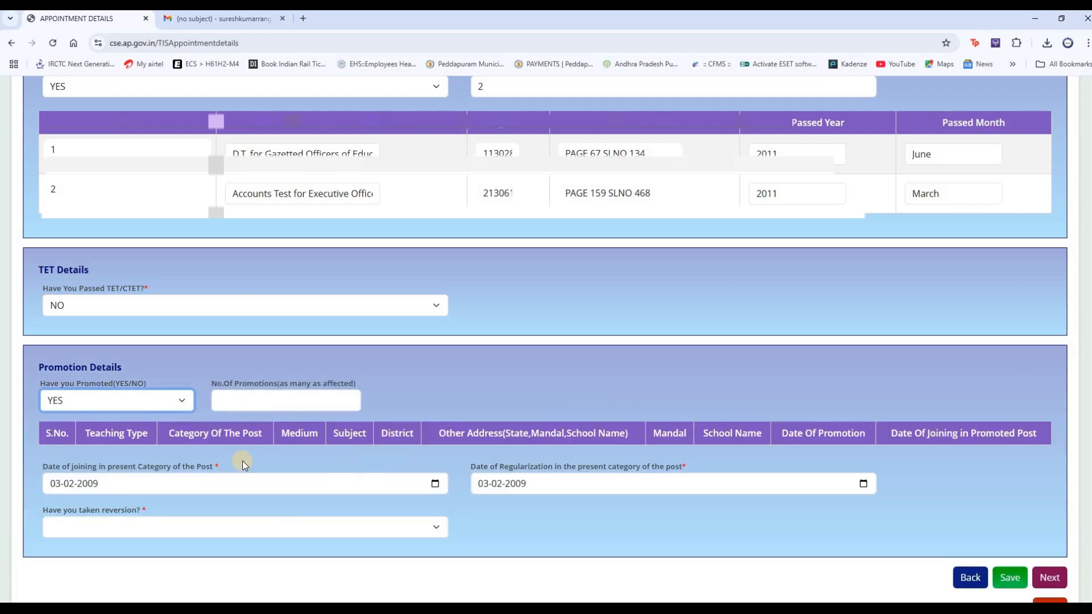
pyautogui.click(238, 402)
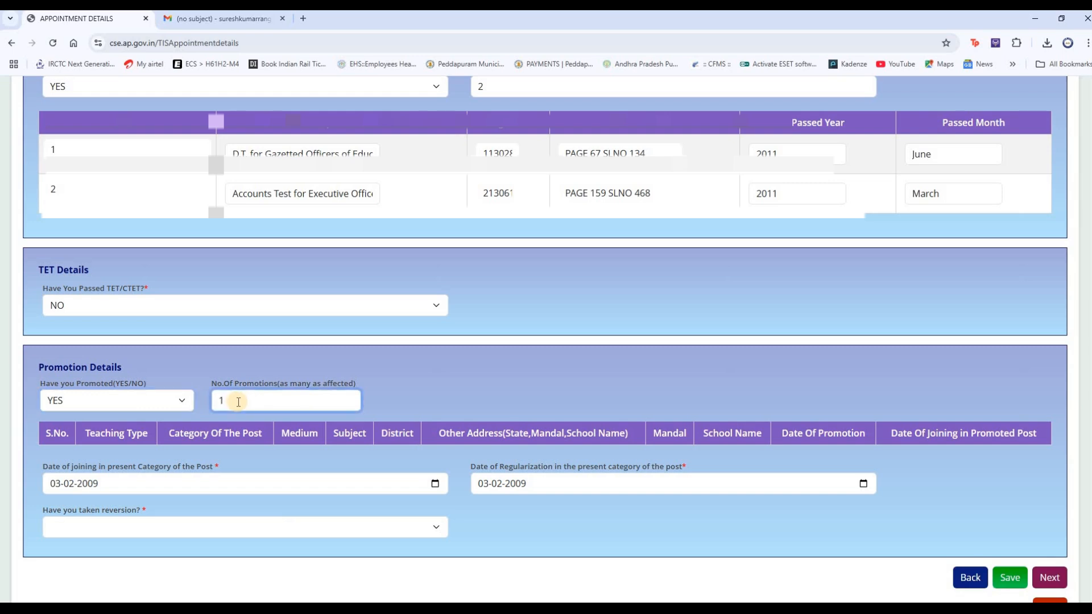
pyautogui.press('Tab')
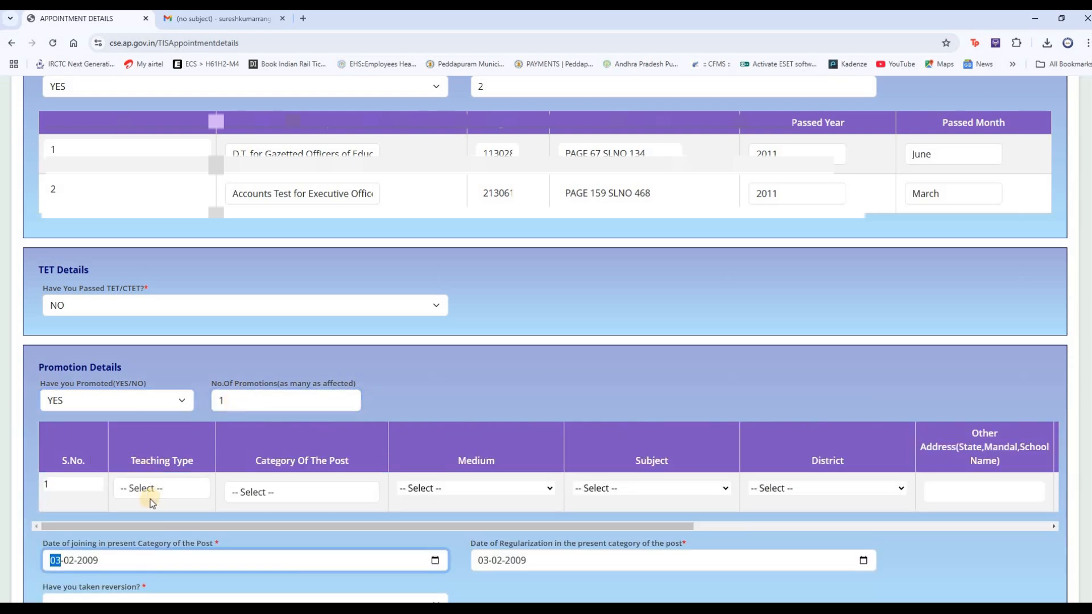
# - Set the promotion entry's teaching type to Teaching and its category of post to School Asst ( BioScience )
pyautogui.scroll(-3, 179, 493)
pyautogui.click(159, 332)
pyautogui.click(151, 368)
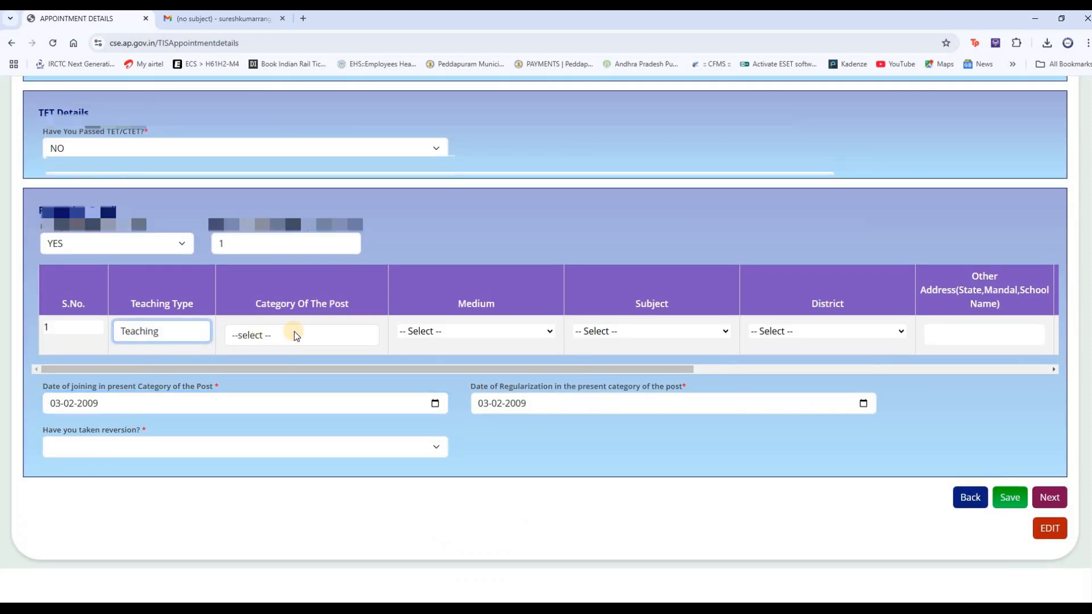
pyautogui.click(279, 339)
pyautogui.scroll(-1, 378, 141)
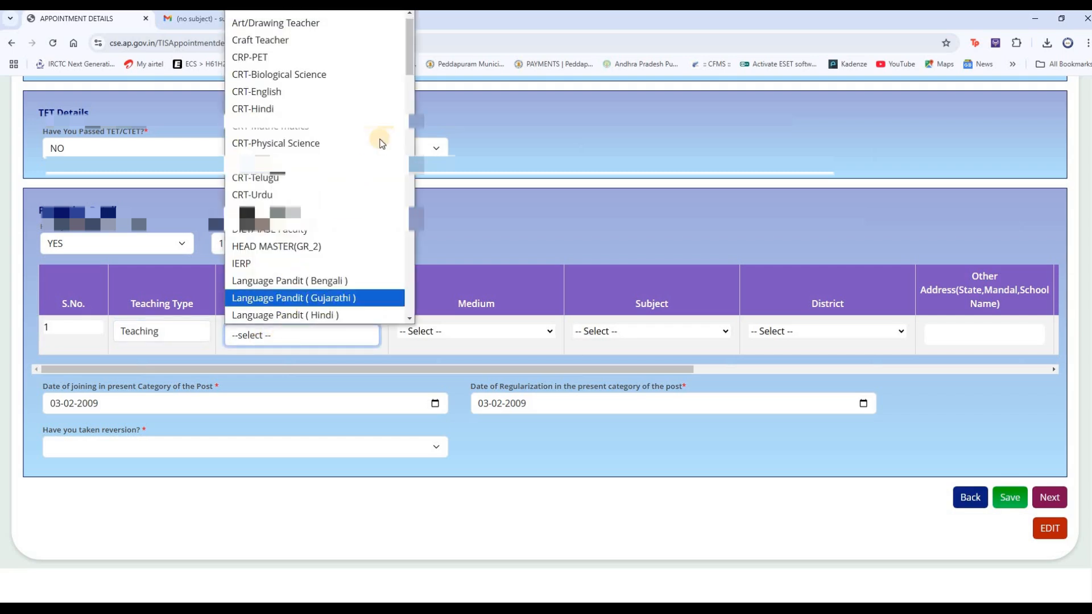
pyautogui.scroll(-6, 414, 90)
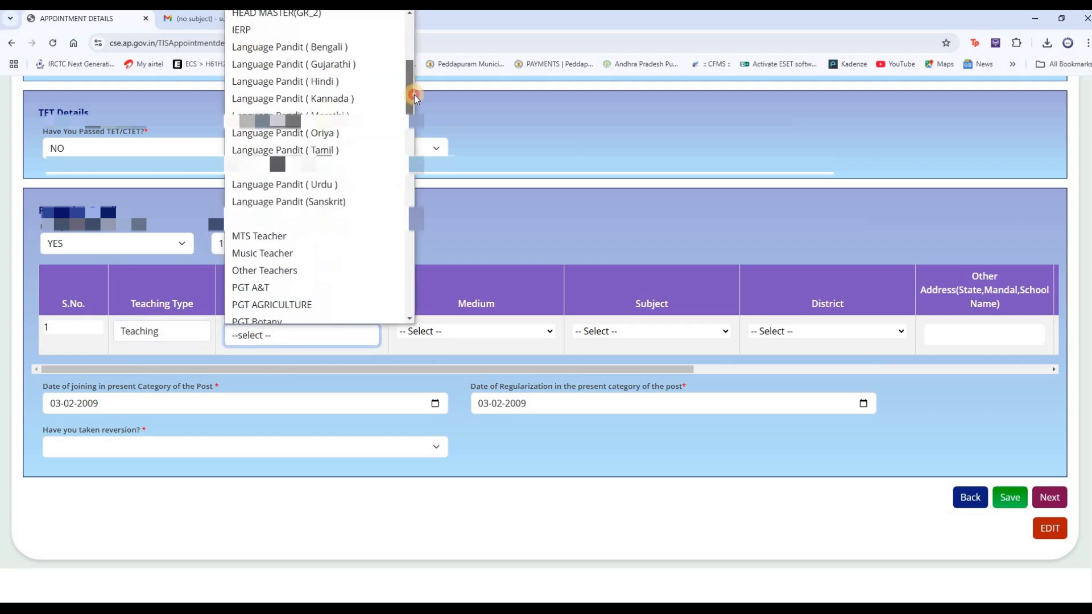
pyautogui.scroll(-8, 416, 145)
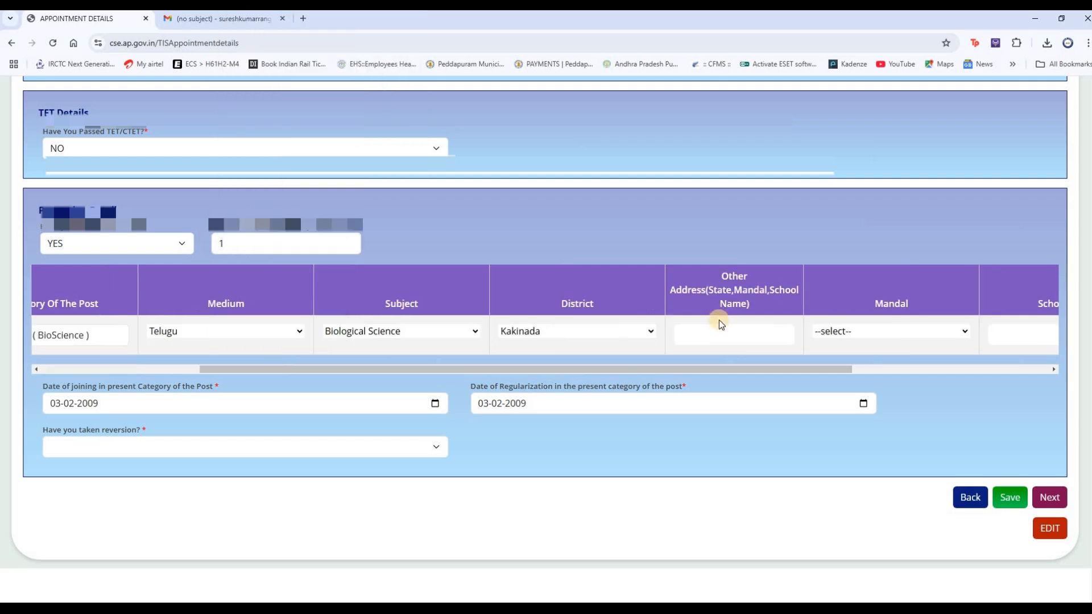
# - Set the mandal of the promotion entry to PEDDAPURAM
pyautogui.click(846, 333)
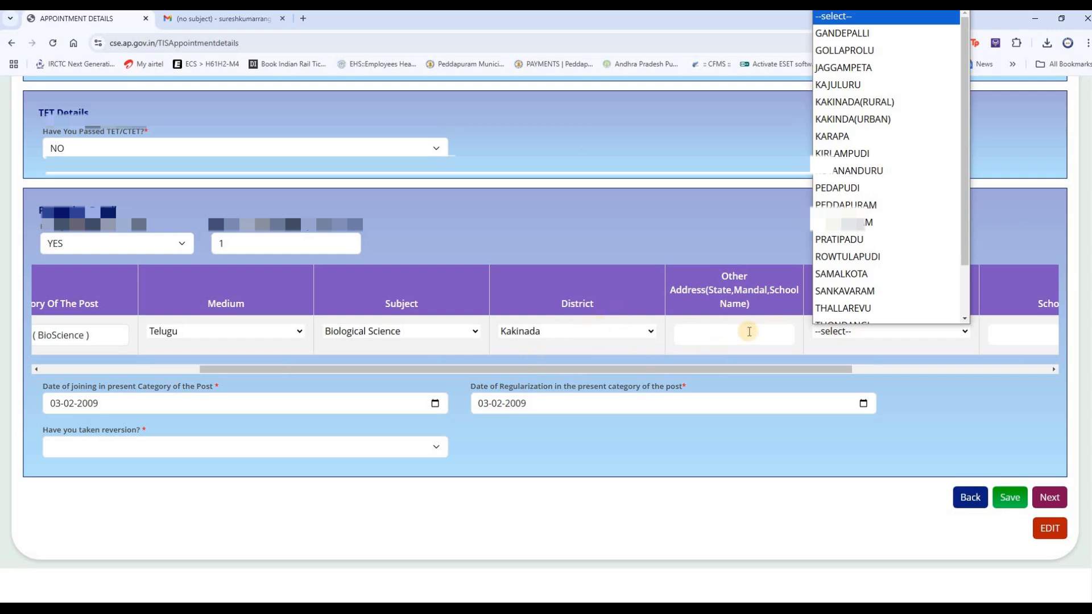
pyautogui.scroll(-1, 921, 193)
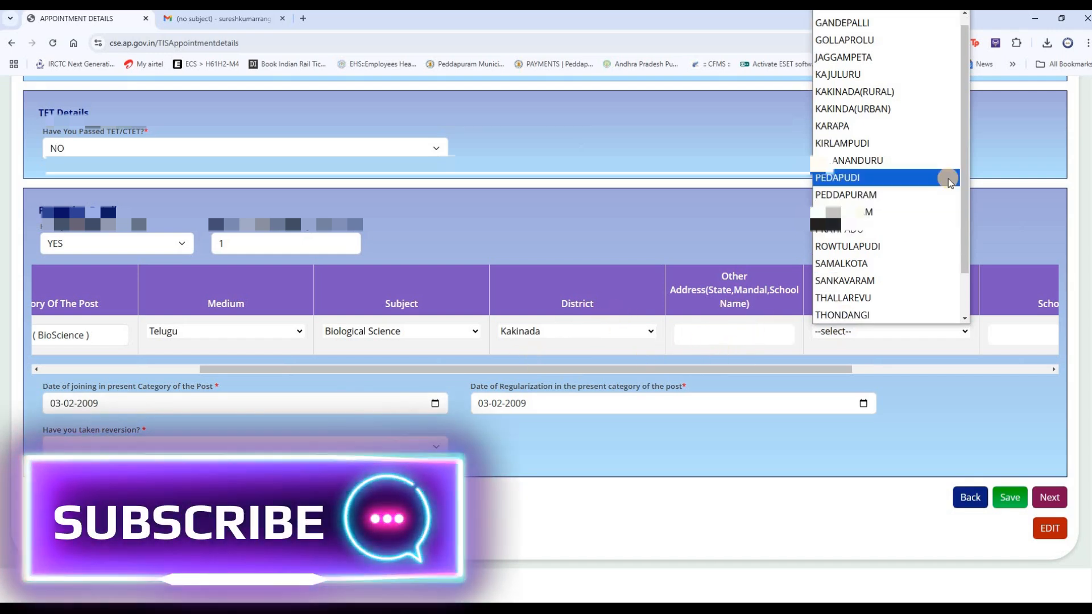
pyautogui.click(913, 350)
pyautogui.click(865, 332)
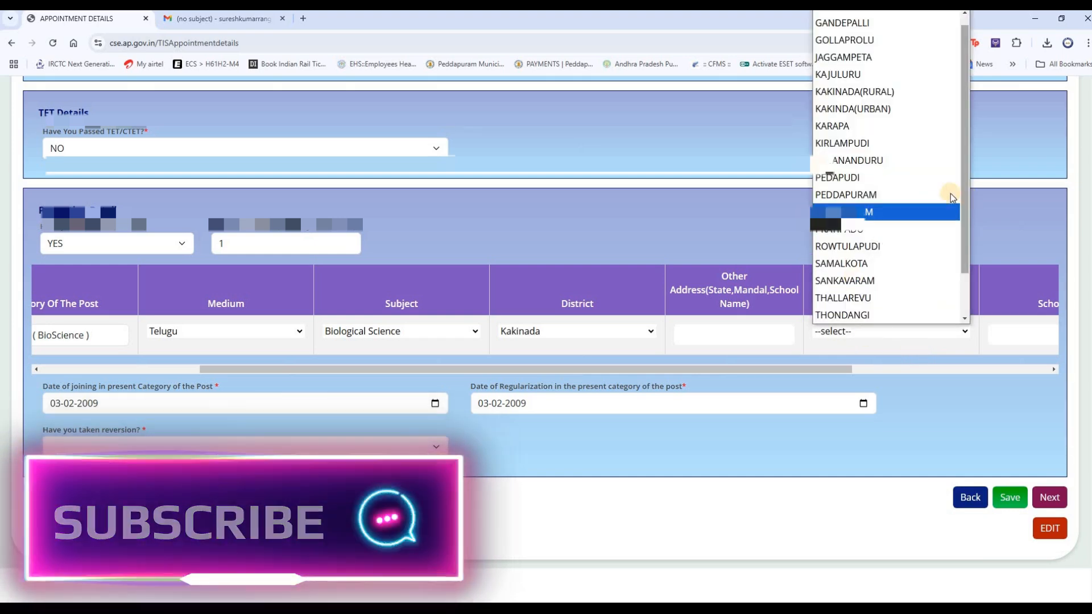
pyautogui.click(867, 203)
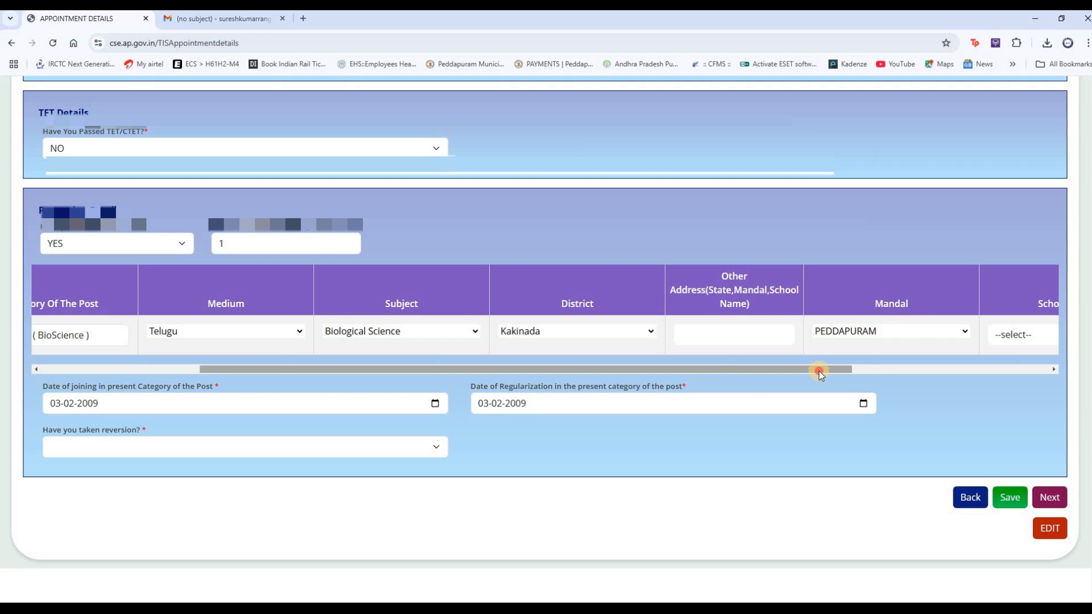
# - Set both the date of promotion and the date of joining in the promoted post to 03-02-2009
pyautogui.moveTo(819, 371); pyautogui.dragTo(1016, 371)
pyautogui.click(926, 336)
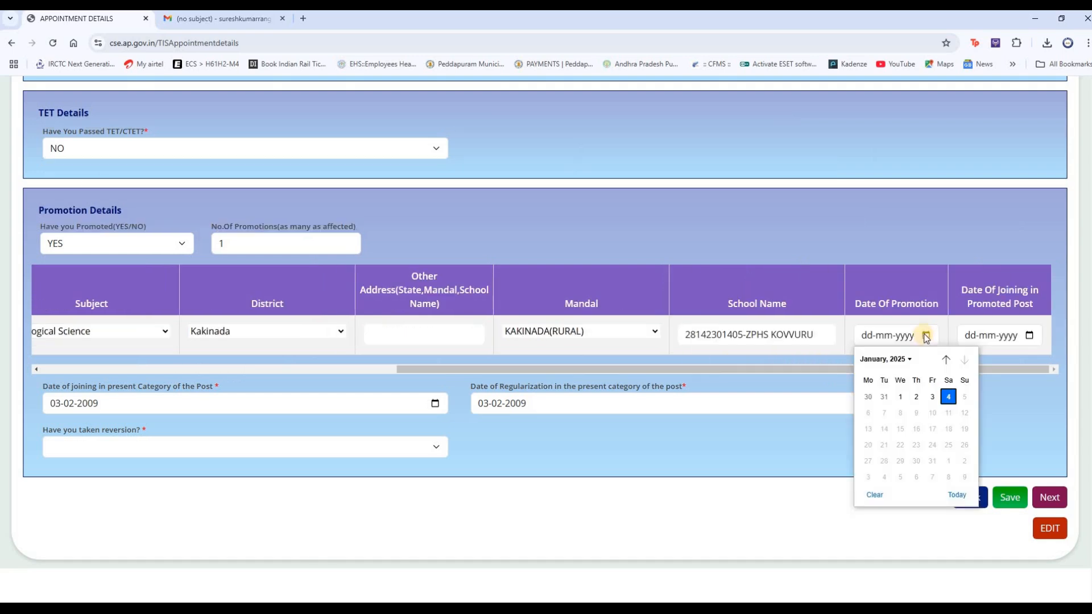
pyautogui.click(910, 363)
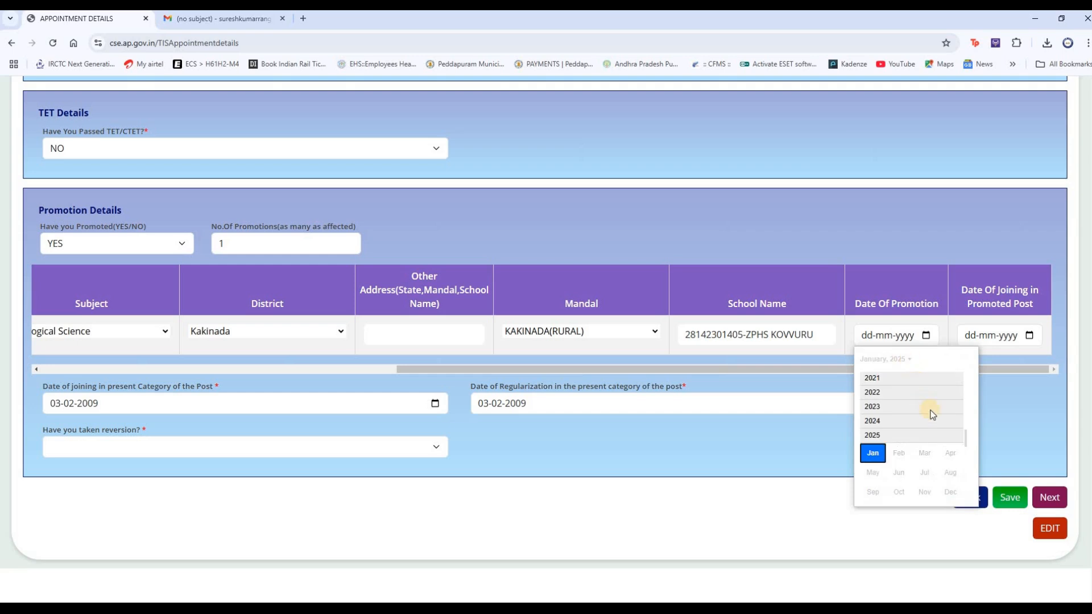
pyautogui.moveTo(967, 431); pyautogui.dragTo(971, 381)
pyautogui.write('03-02-2009')
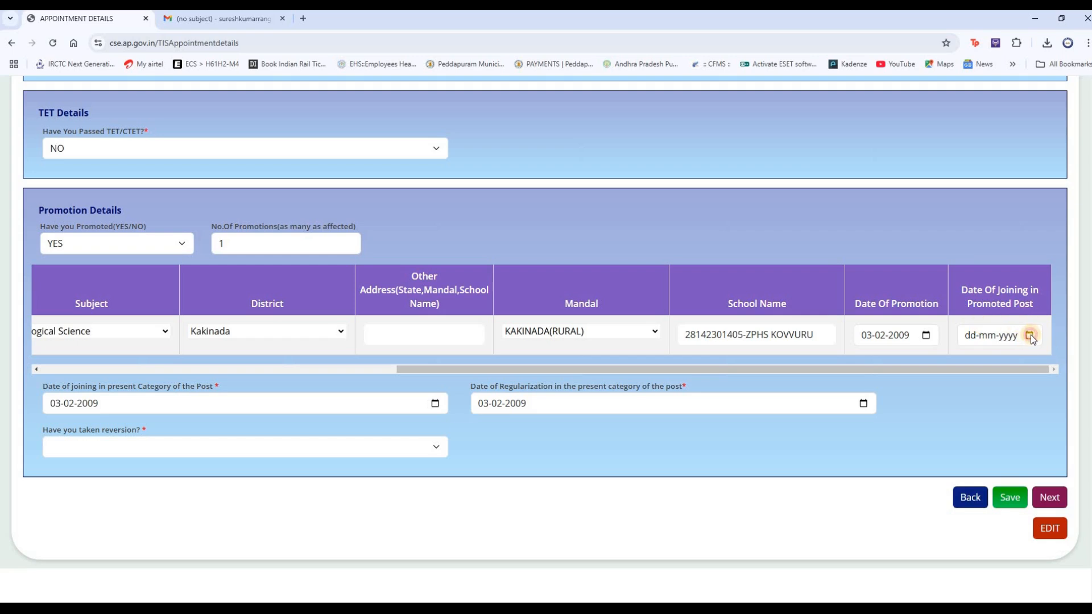
pyautogui.click(1030, 335)
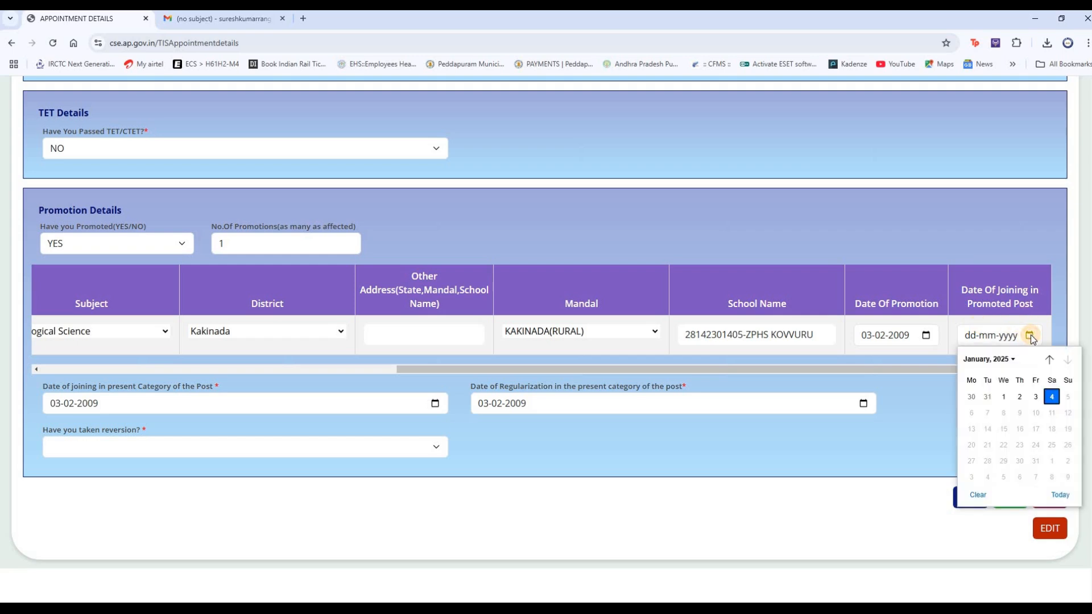
pyautogui.click(1013, 360)
pyautogui.write('03-02-2009')
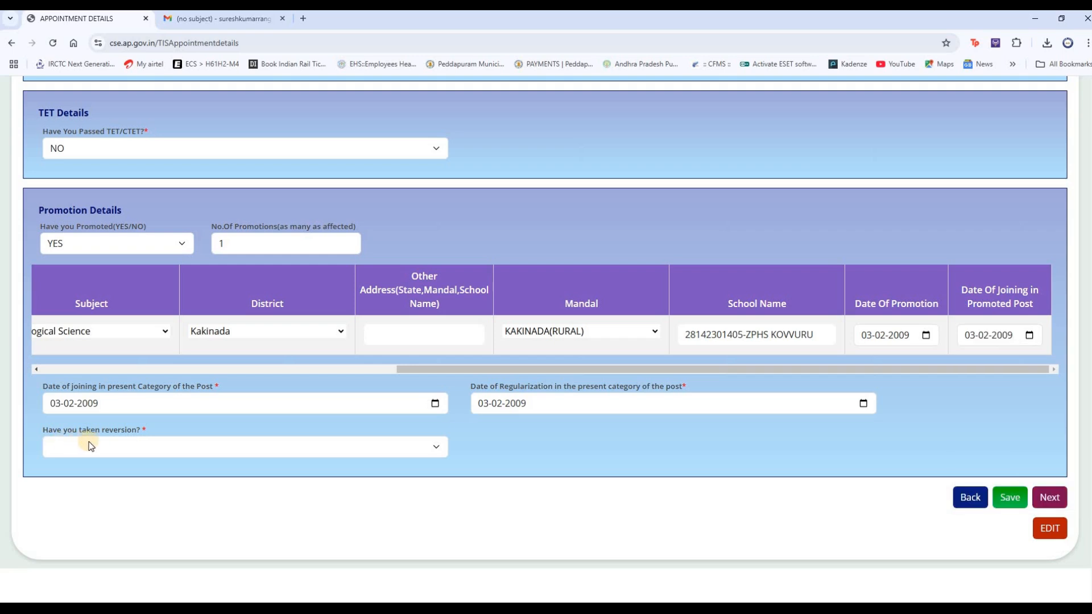
# - Answer NO to having taken reversion in the promotion details
pyautogui.click(436, 449)
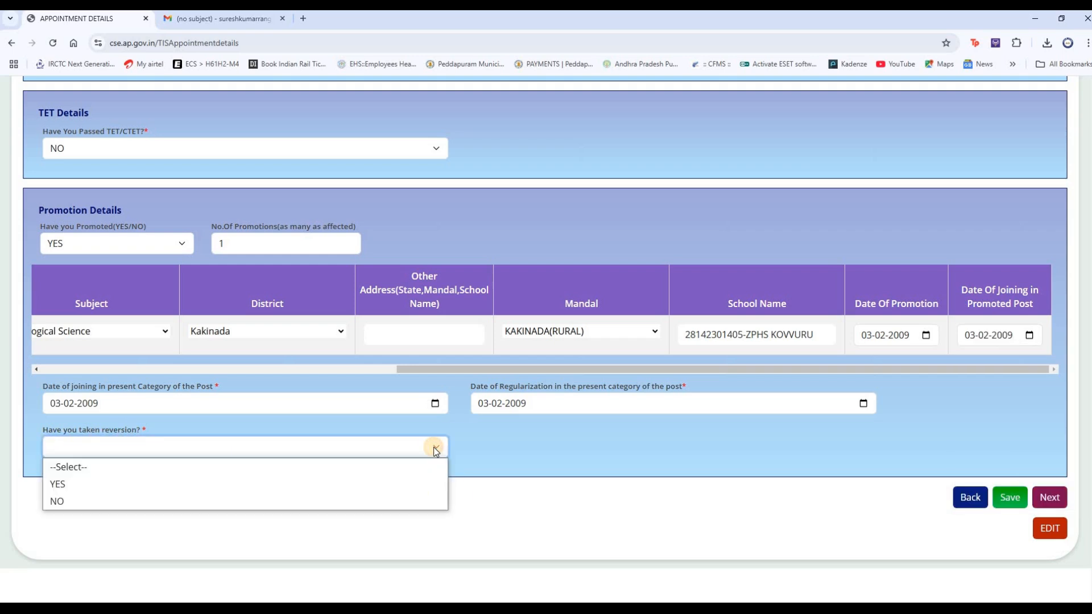
pyautogui.click(86, 501)
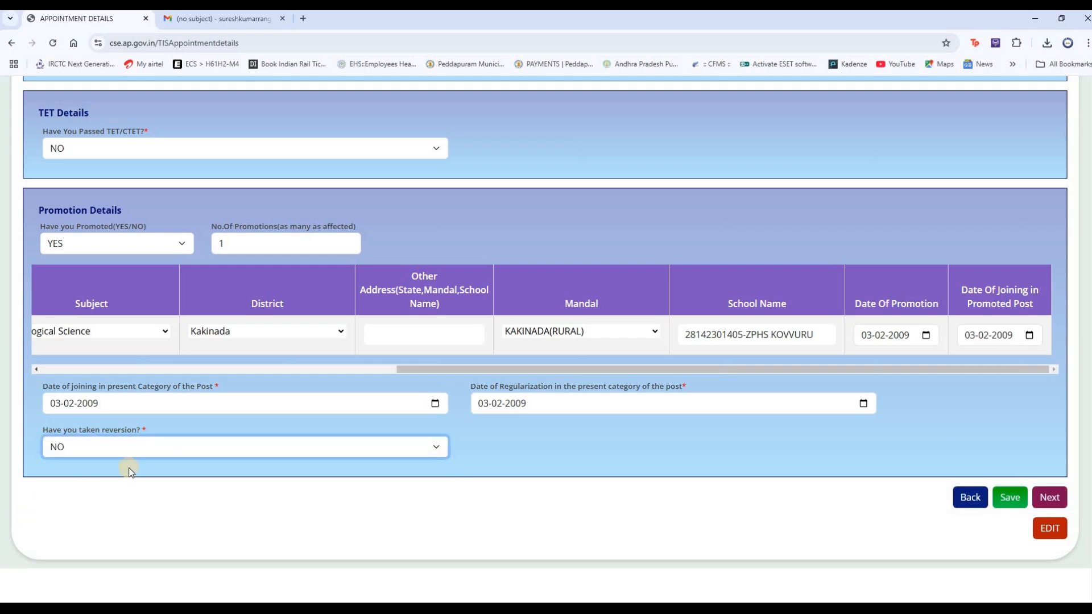
pyautogui.click(557, 455)
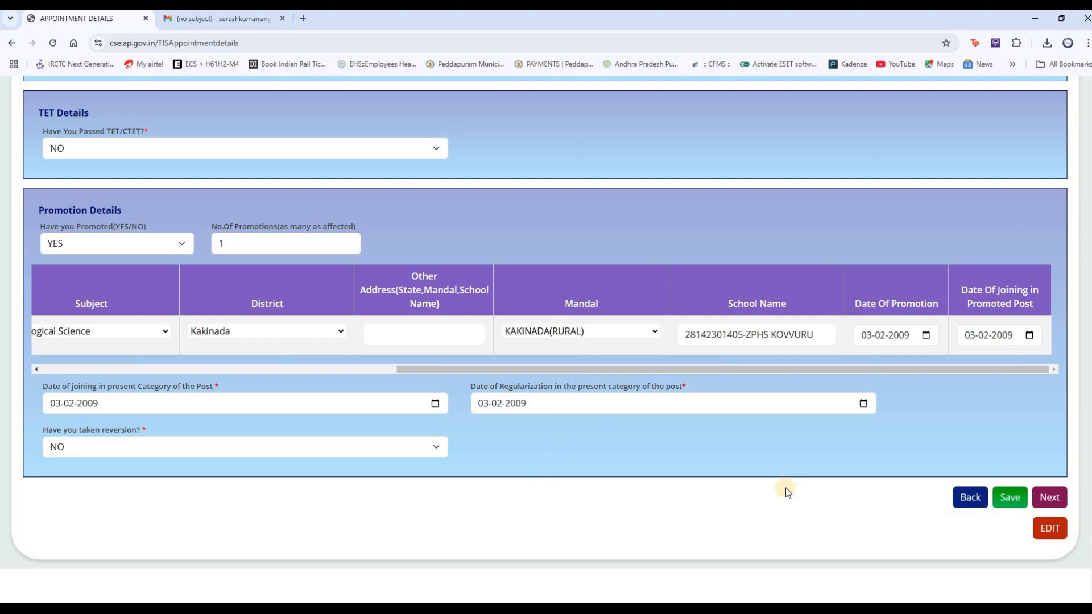
# - Save the completed appointment details and proceed to the Transfer Details form
pyautogui.scroll(15, 604, 428)
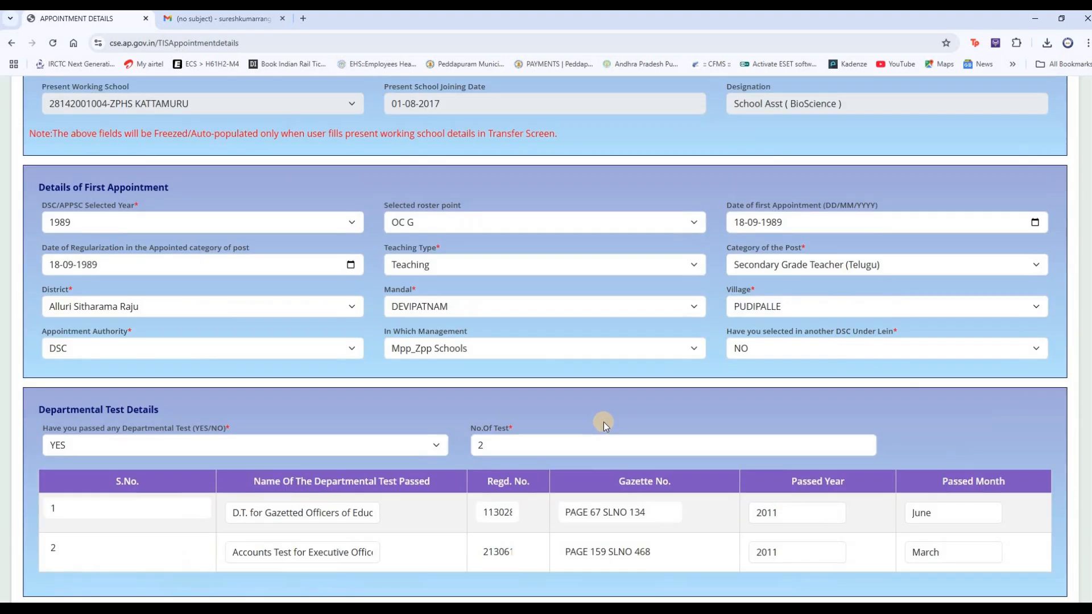
pyautogui.scroll(-15, 604, 425)
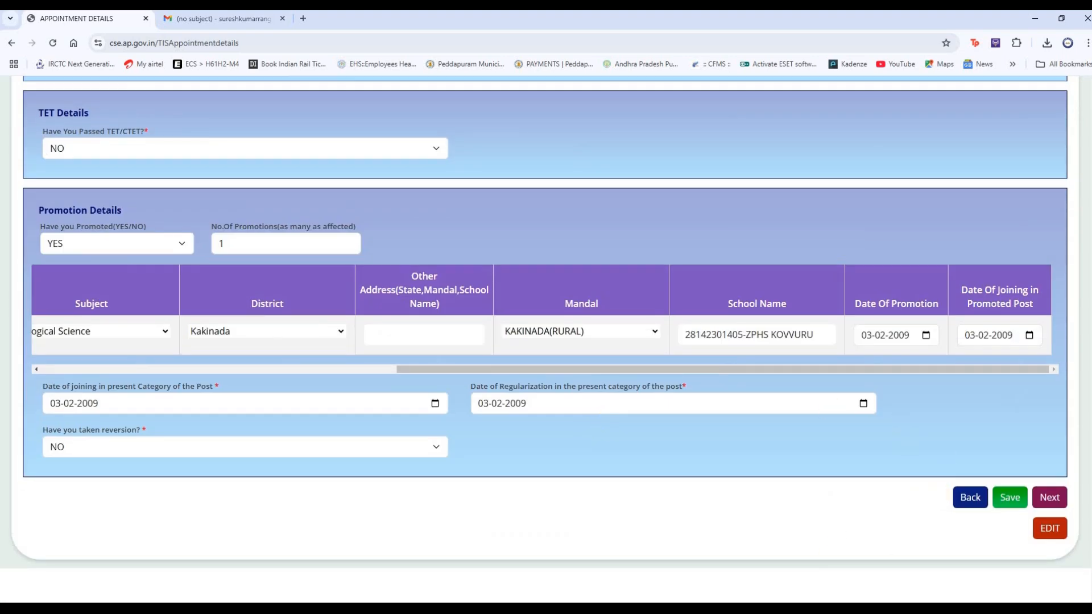
pyautogui.click(1009, 498)
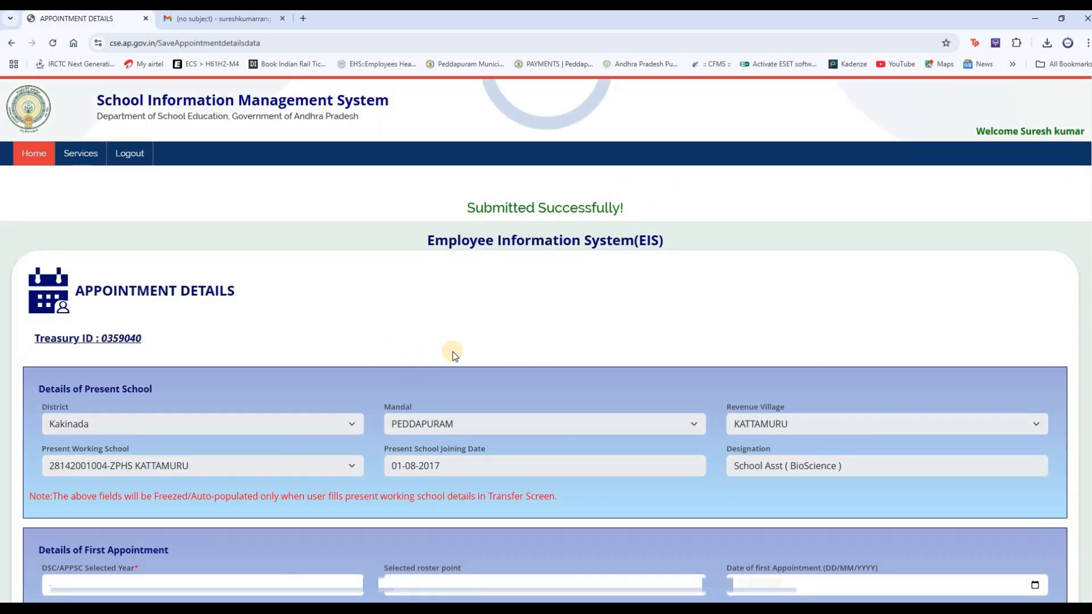
pyautogui.scroll(-10, 453, 350)
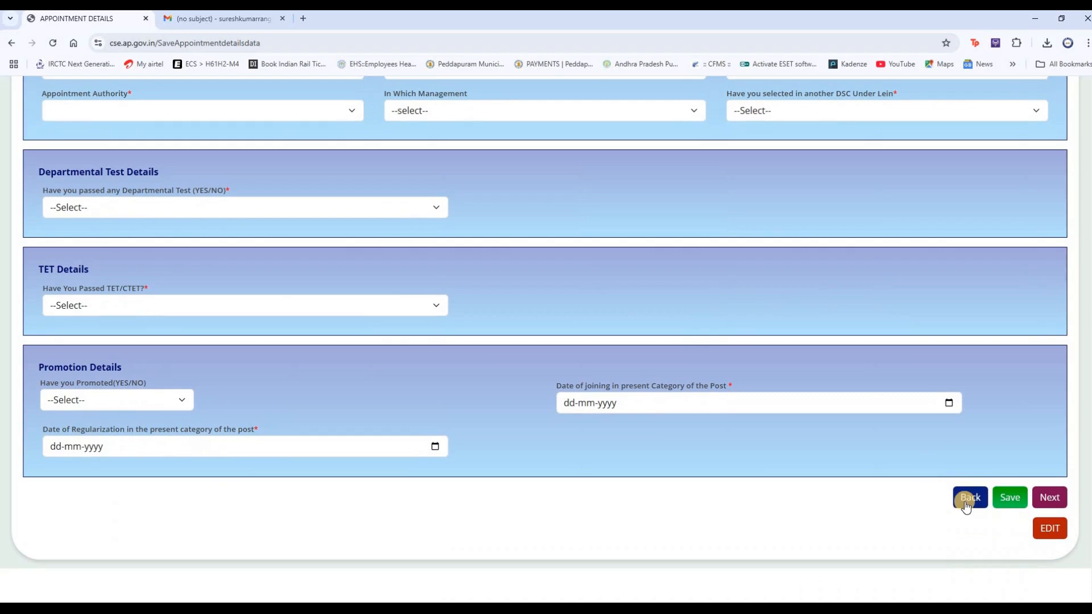
pyautogui.click(1051, 499)
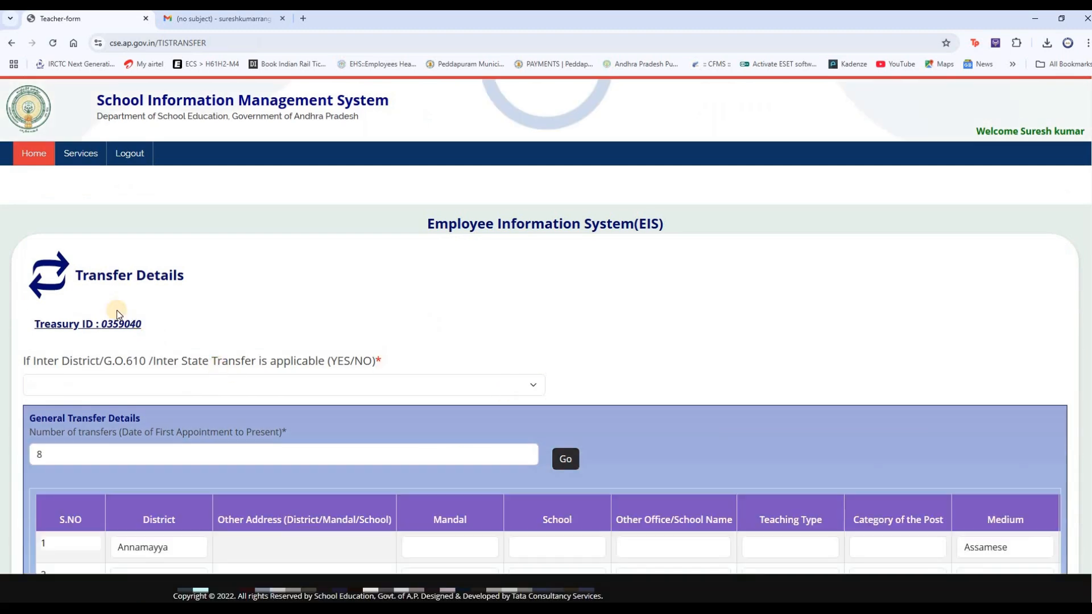
# - Set the first transfer row's district to Alluri Sitharama Raju and its mandal to DEVIPATNAM
pyautogui.scroll(-4, 393, 326)
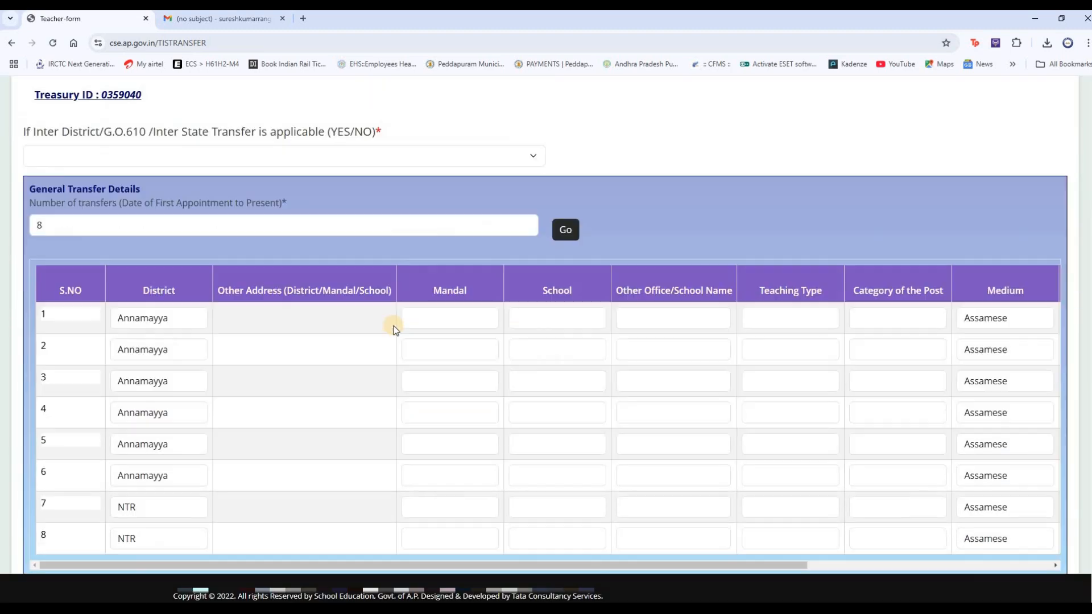
pyautogui.scroll(-2, 394, 326)
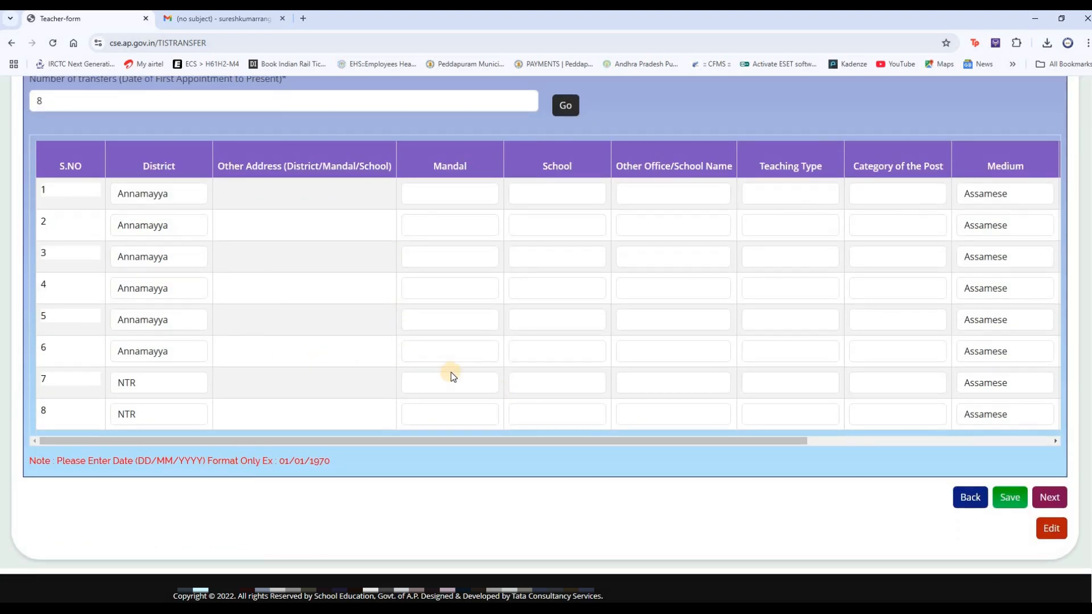
pyautogui.scroll(3, 320, 336)
pyautogui.scroll(-3, 320, 336)
pyautogui.scroll(2, 364, 387)
pyautogui.click(174, 309)
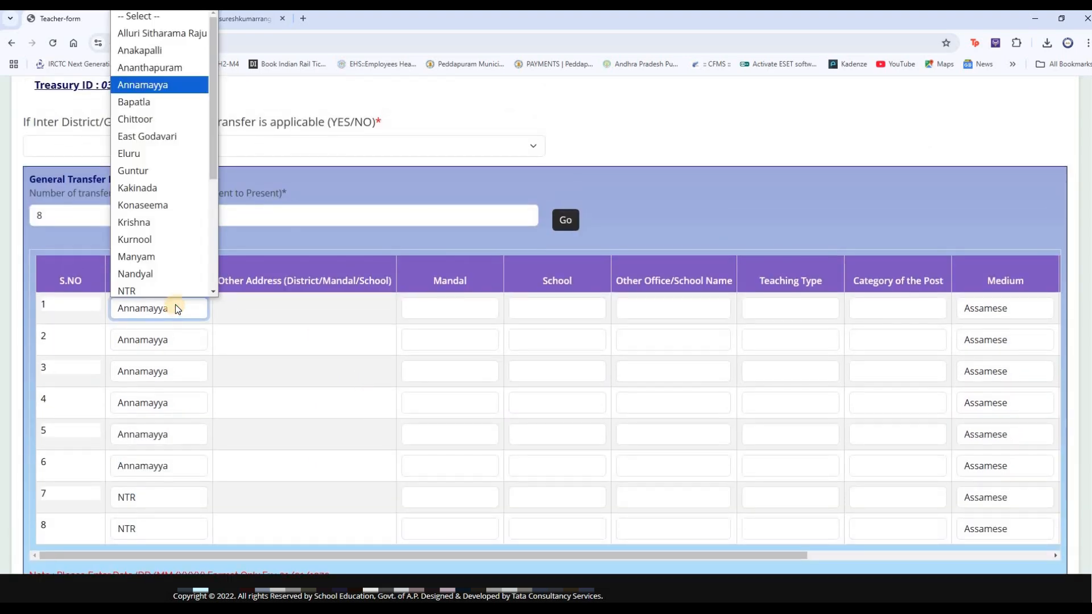
pyautogui.moveTo(213, 128); pyautogui.dragTo(213, 125)
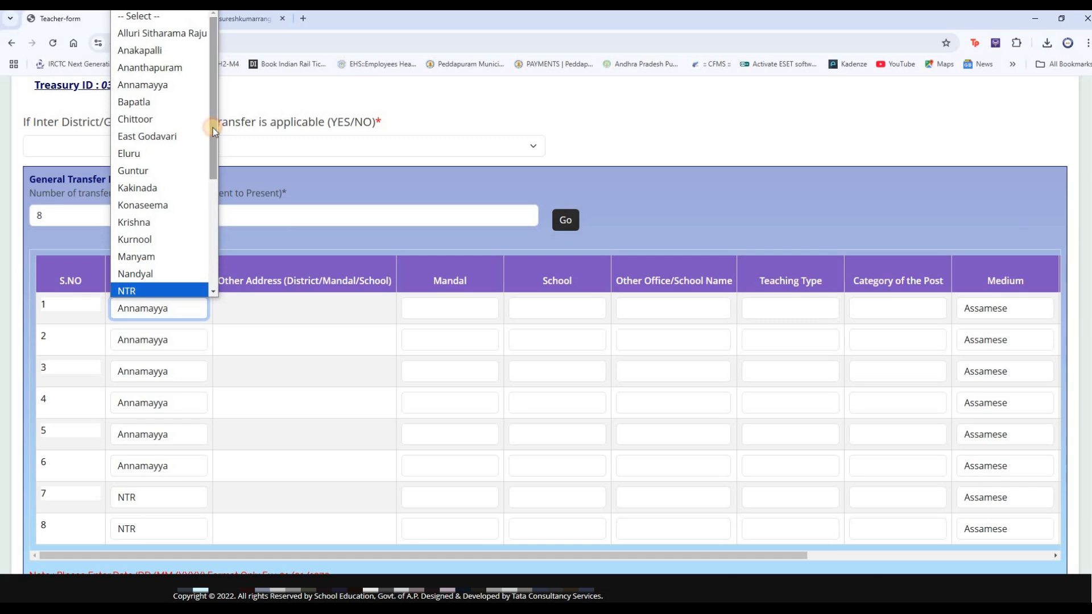
pyautogui.click(188, 34)
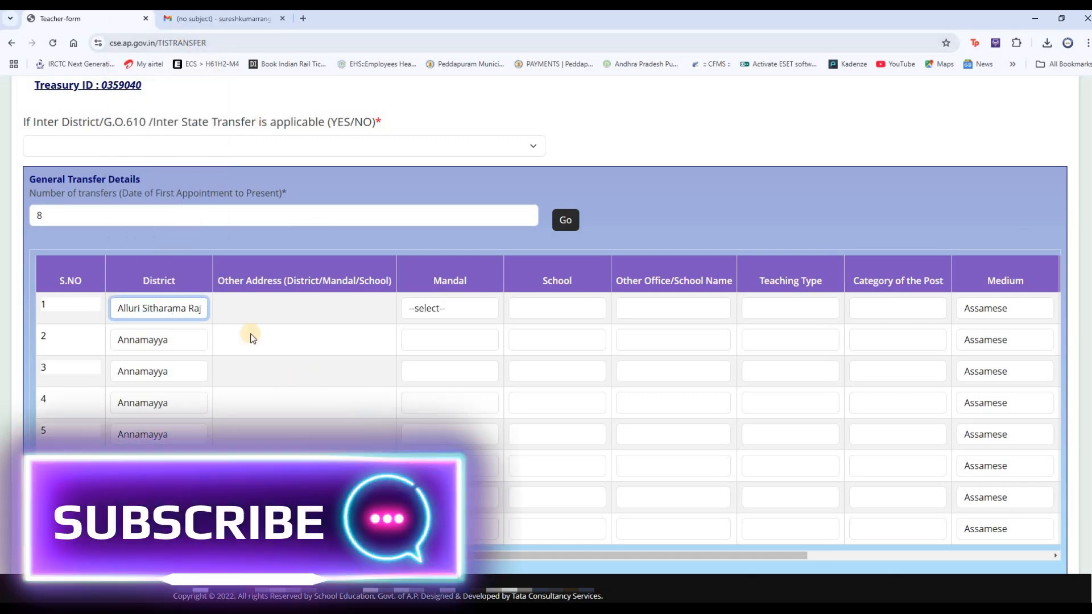
pyautogui.click(459, 309)
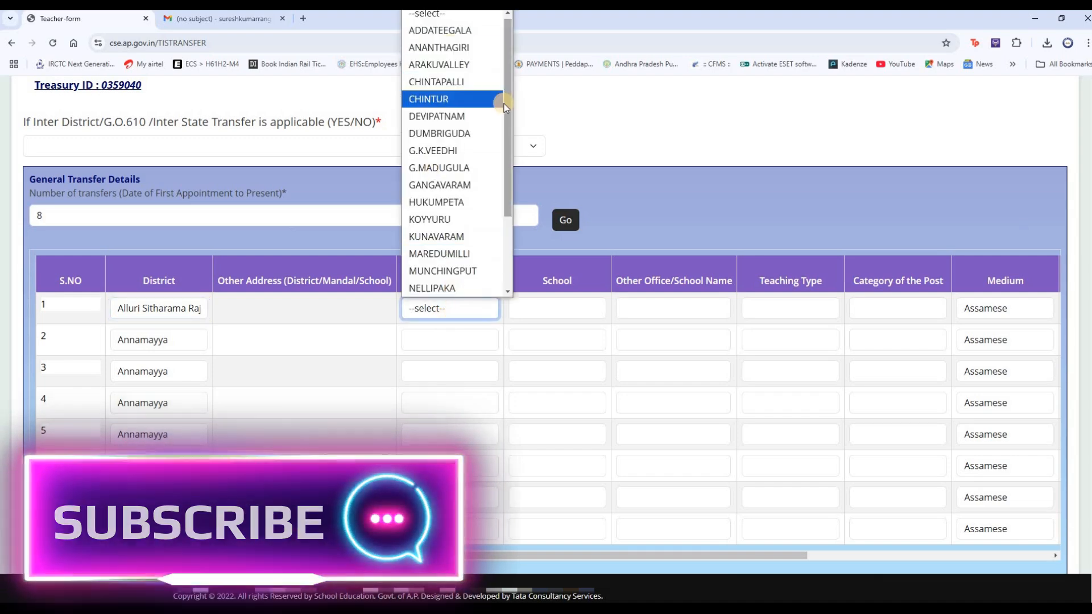
pyautogui.click(459, 116)
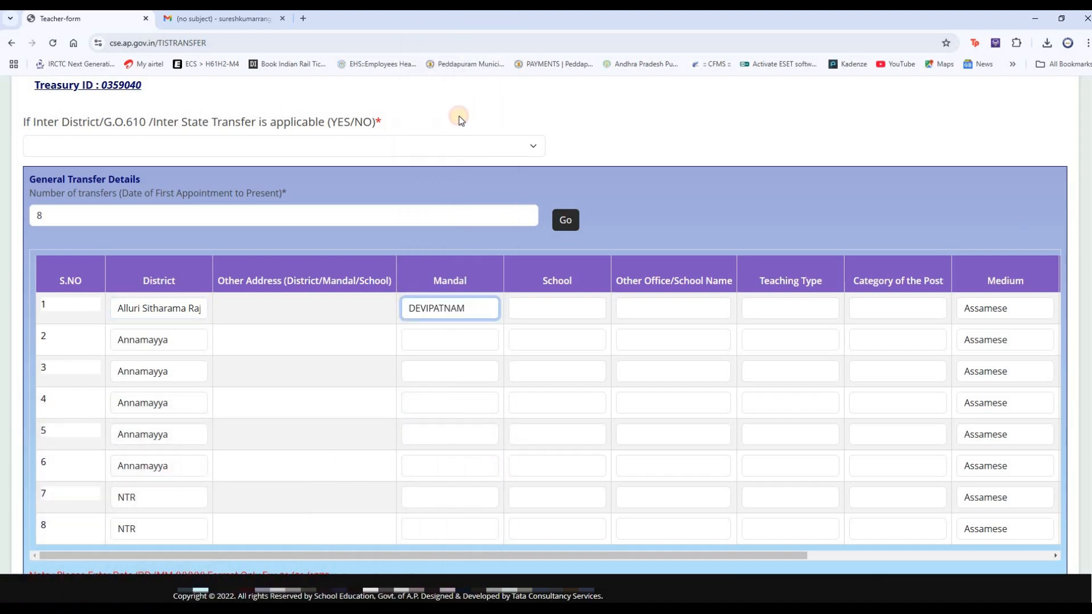
pyautogui.click(555, 312)
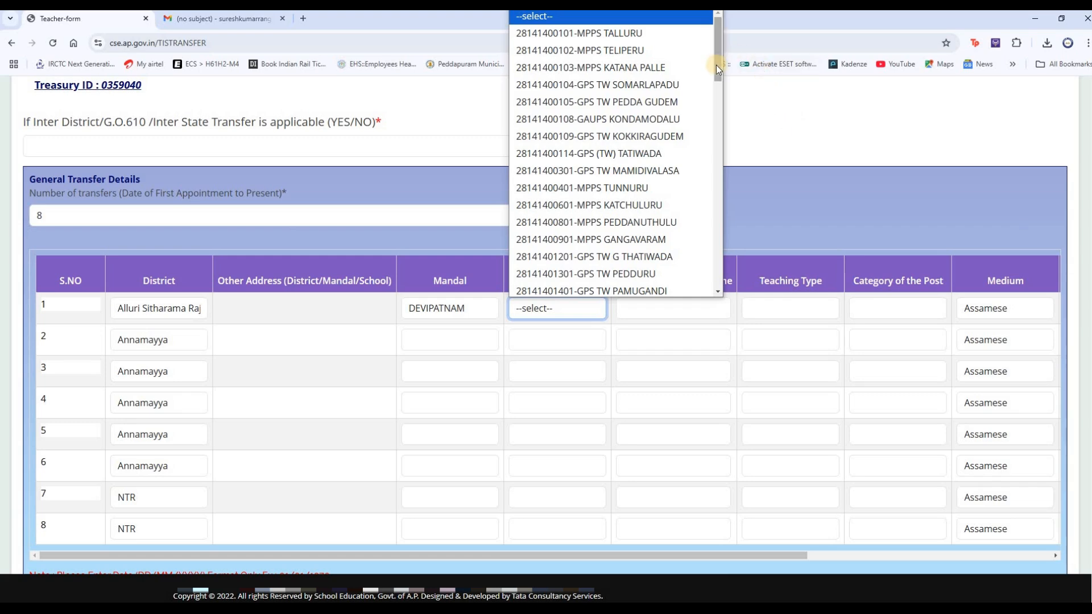
pyautogui.moveTo(716, 66); pyautogui.dragTo(718, 87)
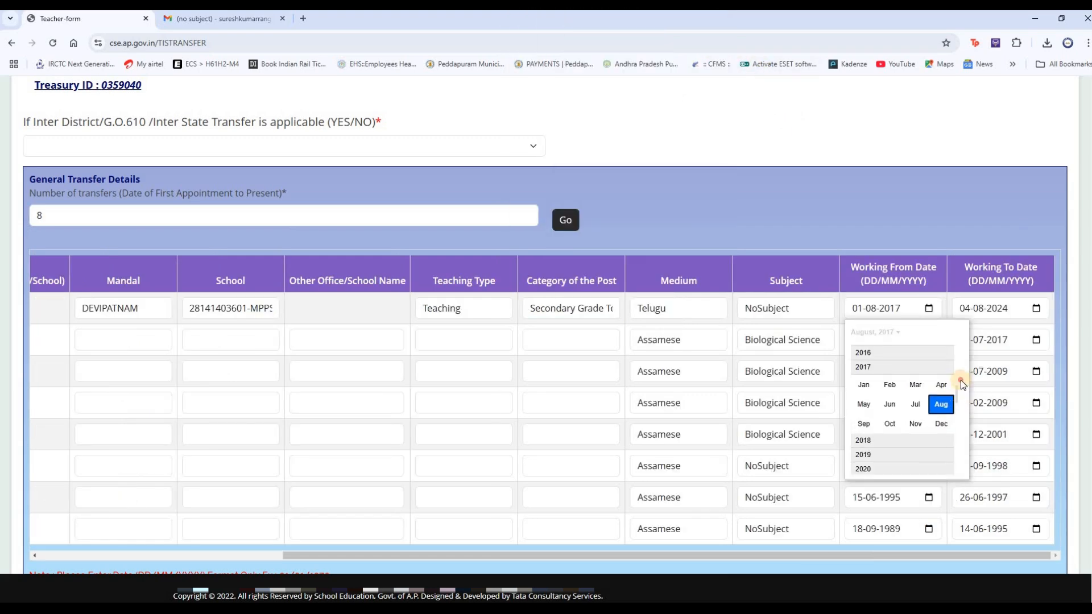
pyautogui.scroll(5, 961, 376)
pyautogui.scroll(6, 961, 377)
pyautogui.scroll(3, 911, 395)
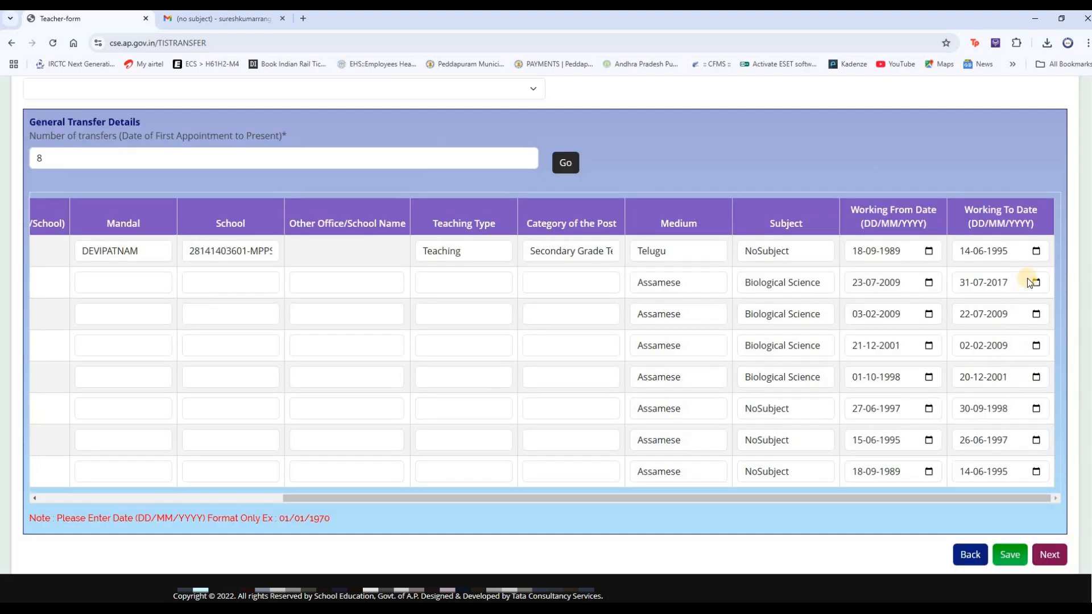
# - Fill in transfer rows 2 to 8 with their mandals, schools, posts, Telugu medium, subjects and consecutive working dates from 15-06-1995 to 04-01-2025
pyautogui.moveTo(703, 494); pyautogui.dragTo(282, 449)
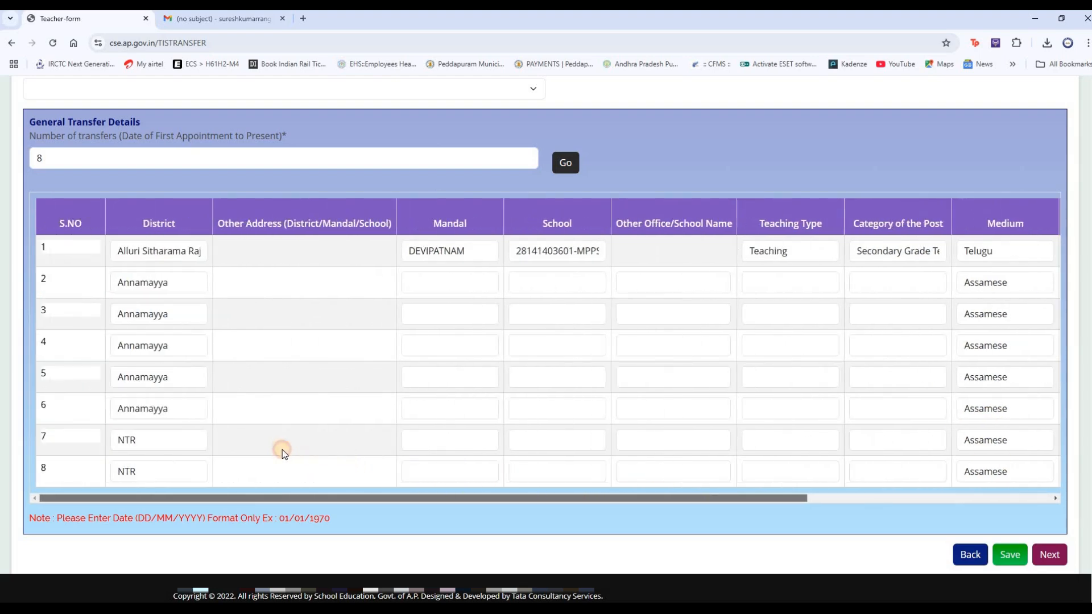
pyautogui.click(169, 282)
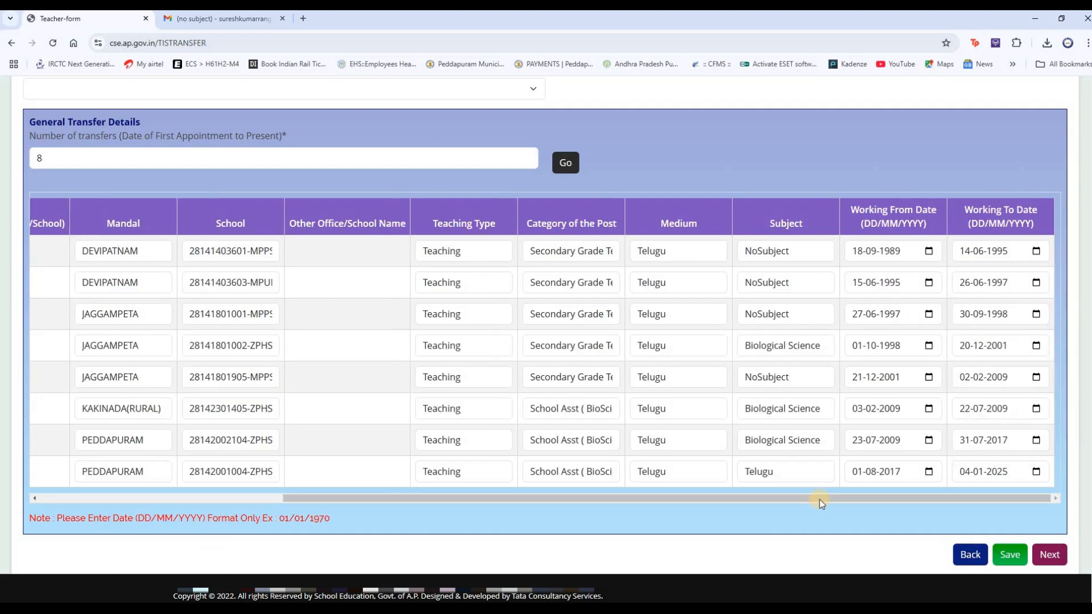
pyautogui.moveTo(698, 499); pyautogui.dragTo(920, 502)
# - Save the completed transfer details and proceed to the Professional Details form
pyautogui.scroll(-1, 710, 407)
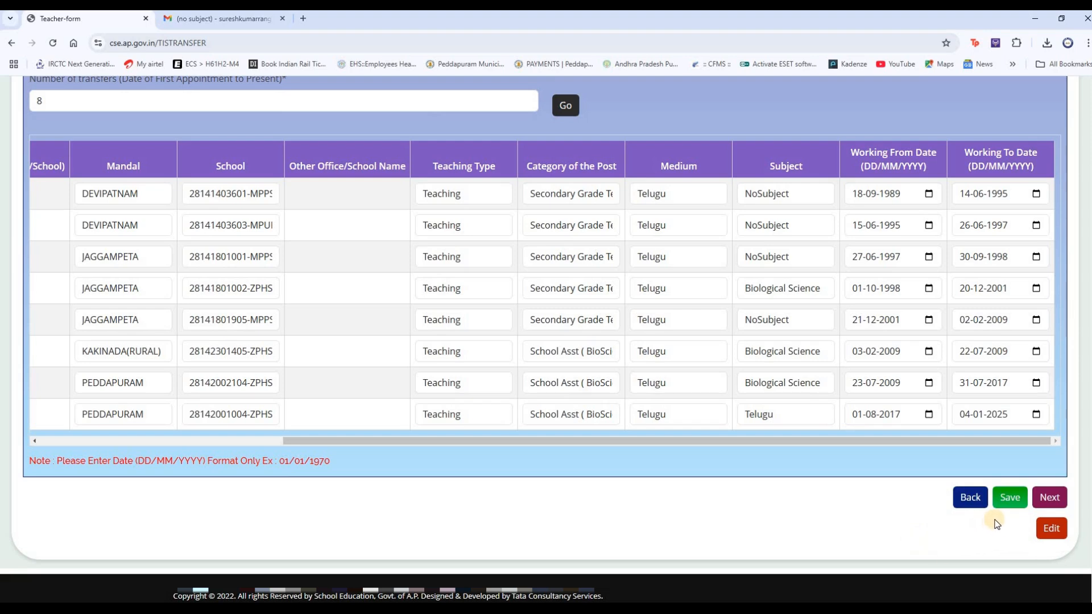
pyautogui.click(1009, 505)
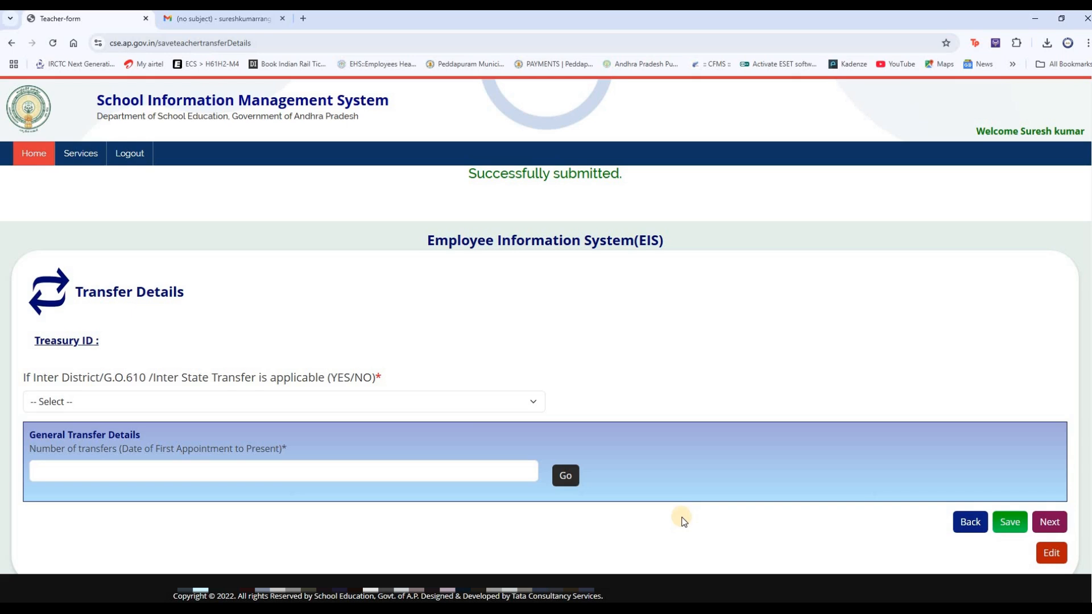
pyautogui.click(1050, 523)
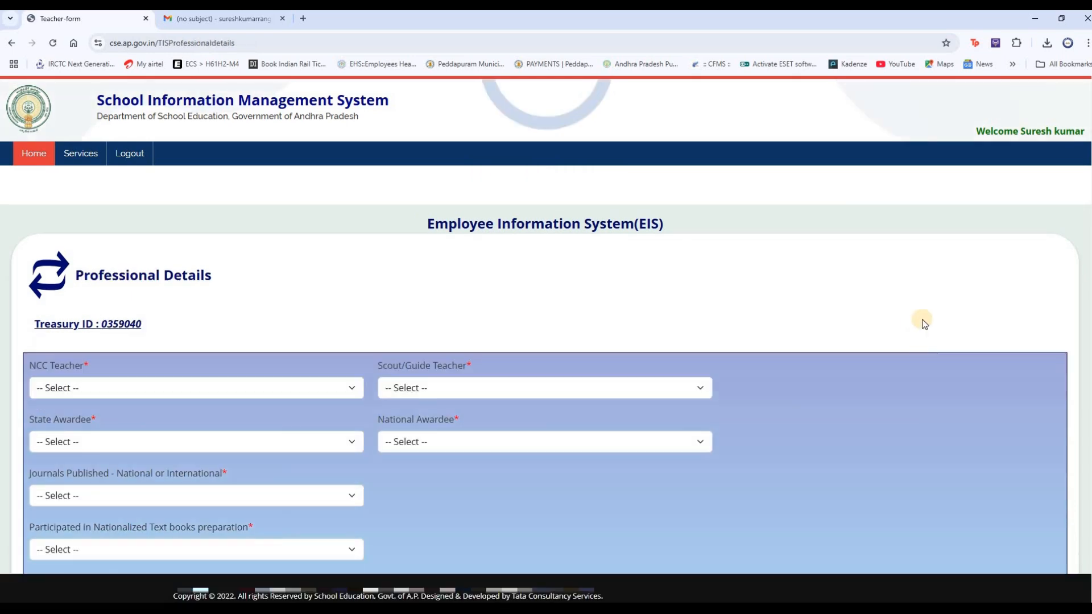
# - Answer NO to NCC Teacher and State Awardee in the professional details
pyautogui.scroll(-2, 203, 268)
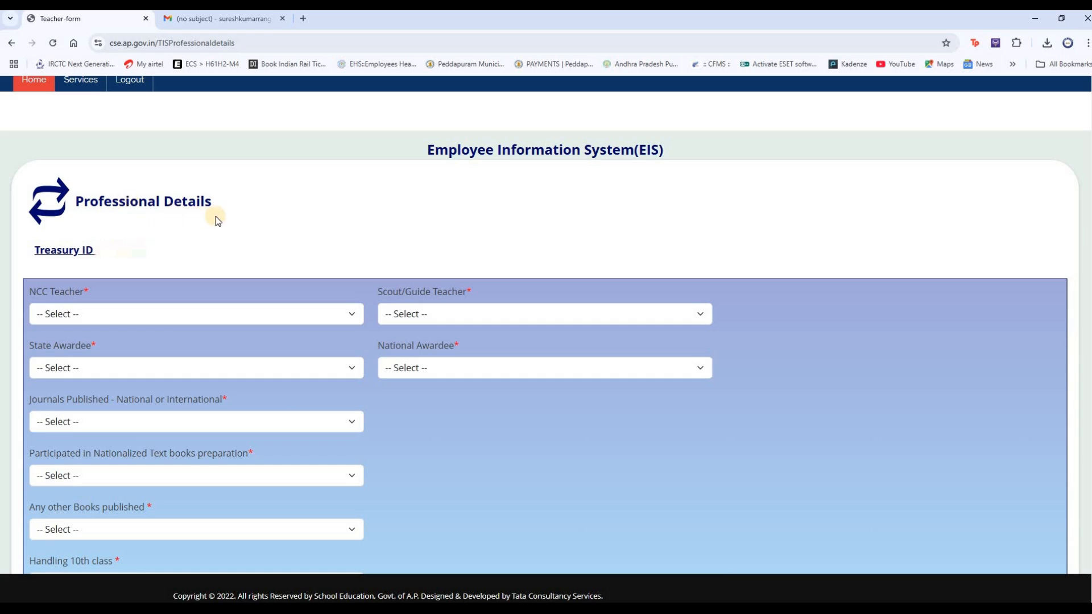
pyautogui.scroll(-3, 572, 336)
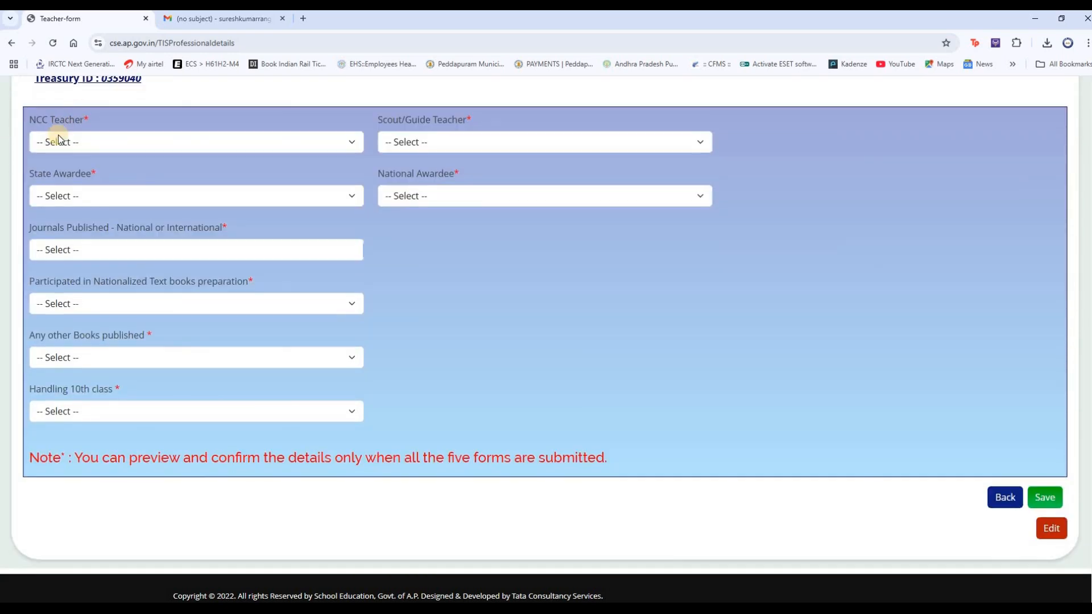
pyautogui.click(349, 141)
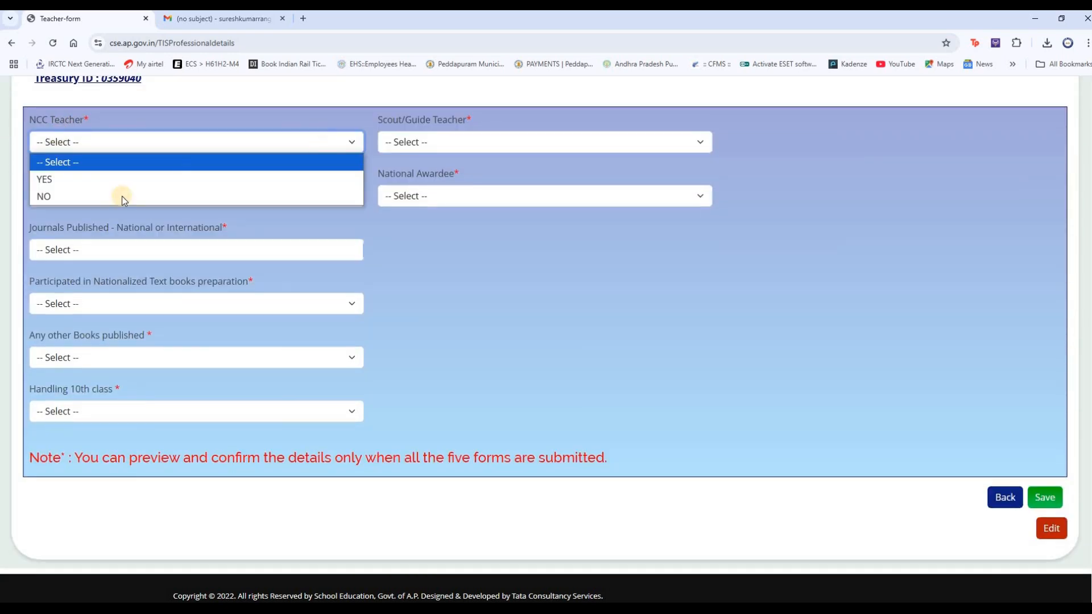
pyautogui.click(64, 197)
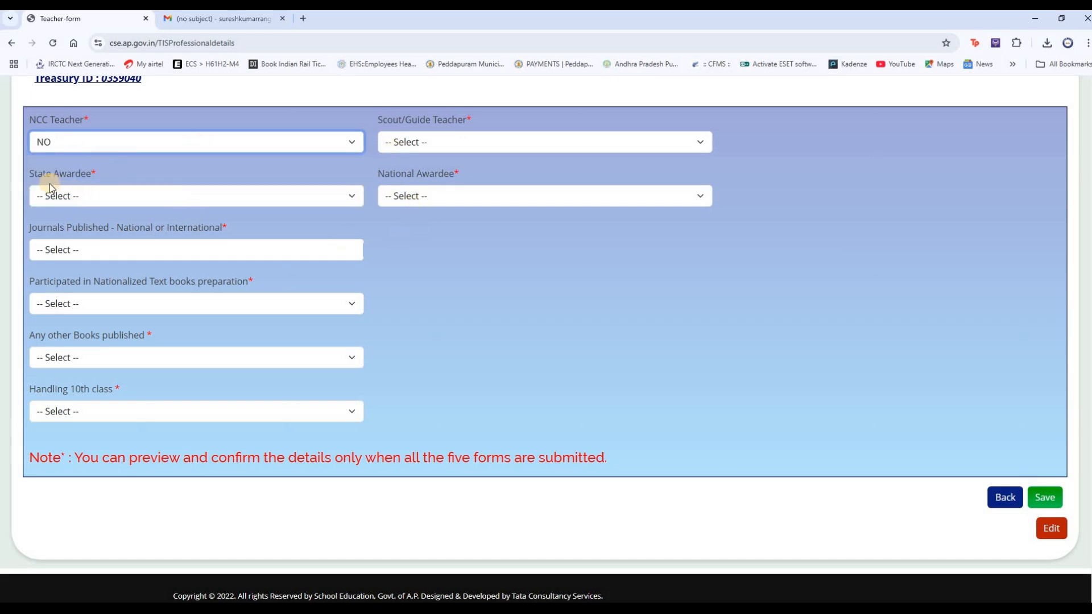
pyautogui.click(94, 198)
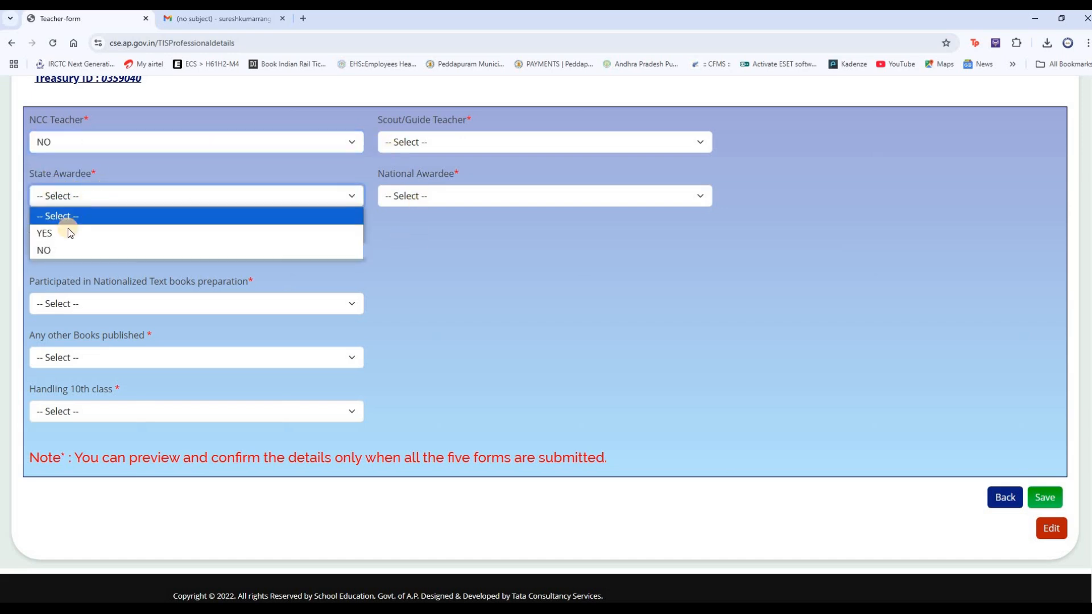
pyautogui.click(49, 250)
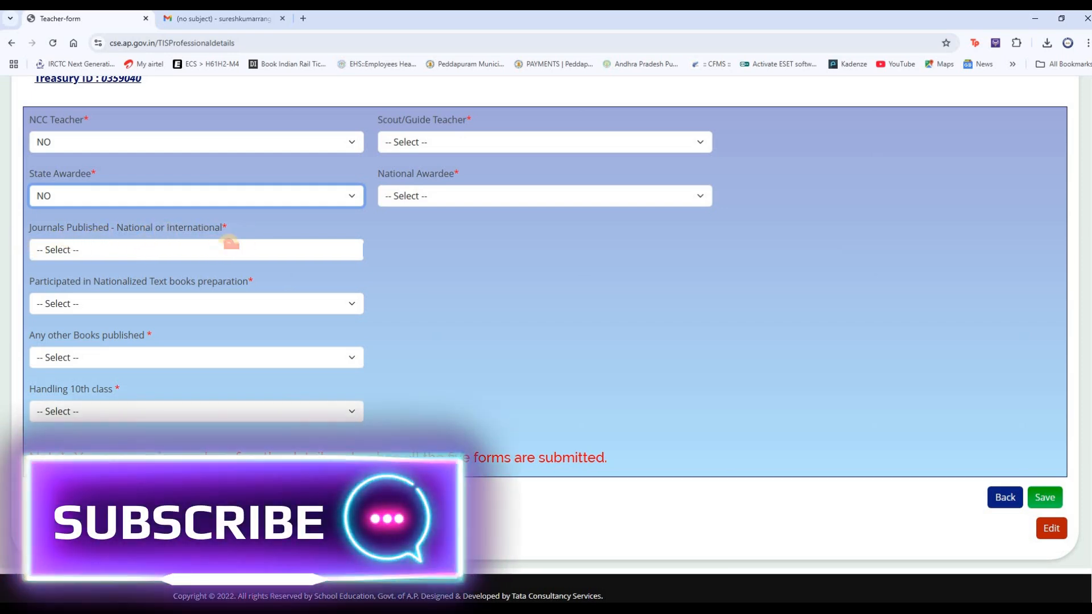
# - Answer NO to journals published, participation in nationalized text books preparation and any other books published
pyautogui.click(229, 245)
pyautogui.click(55, 306)
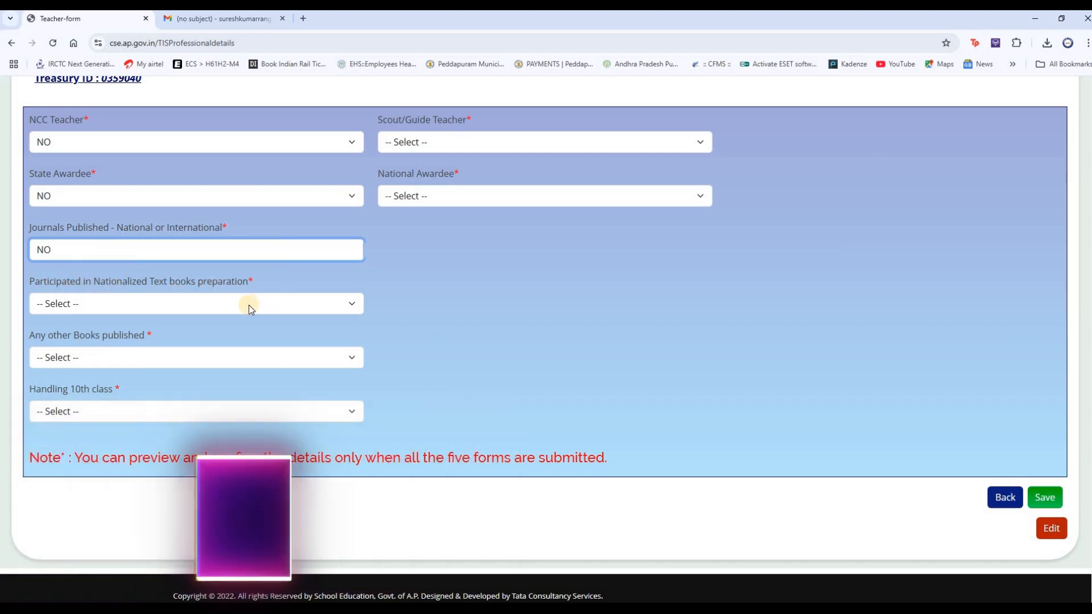
pyautogui.click(122, 309)
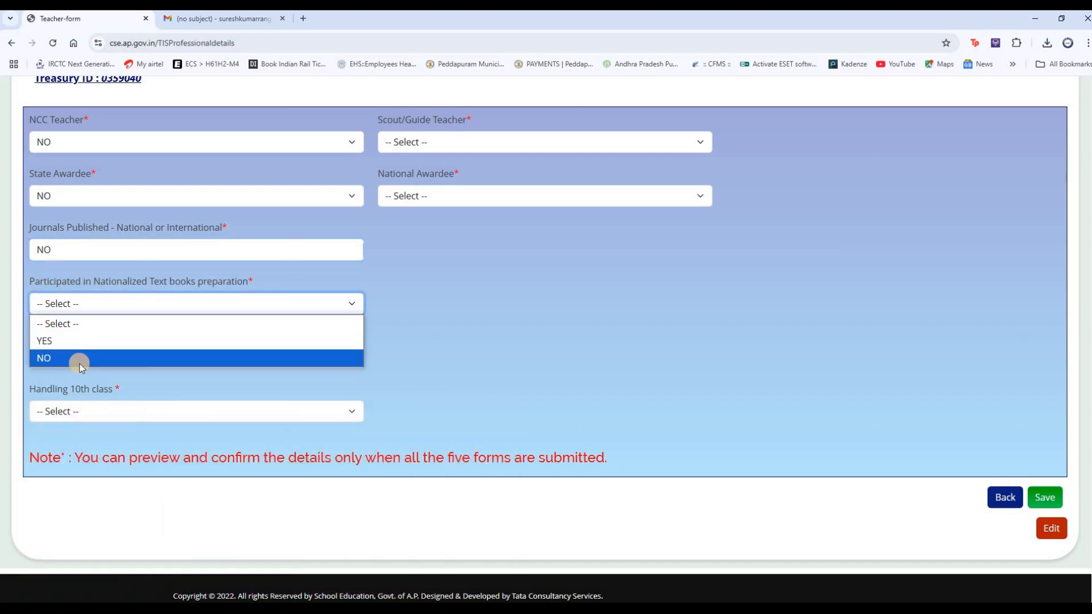
pyautogui.click(78, 359)
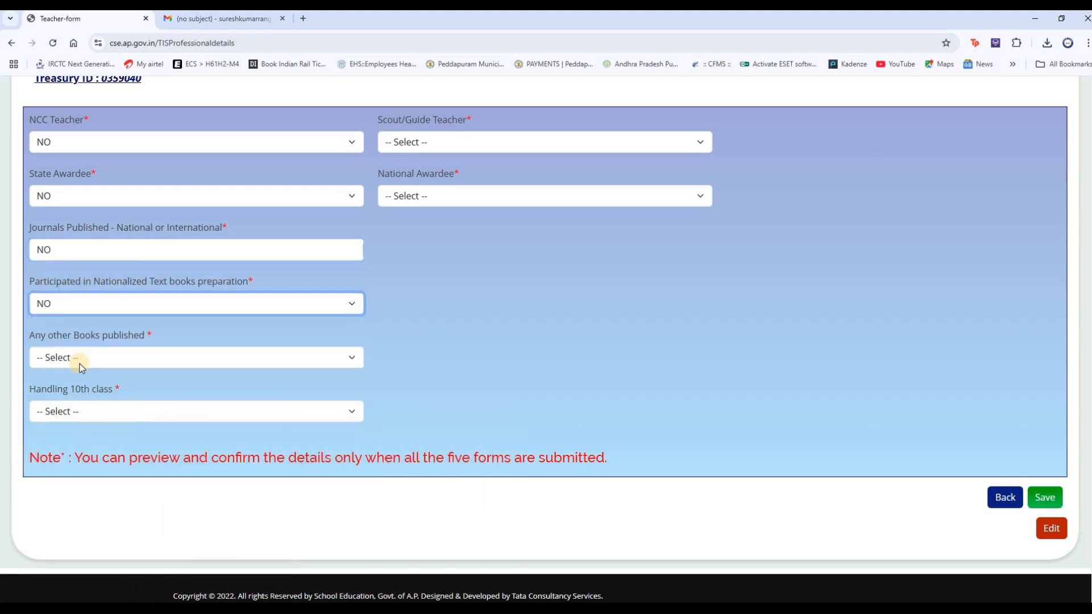
pyautogui.click(117, 363)
pyautogui.click(85, 410)
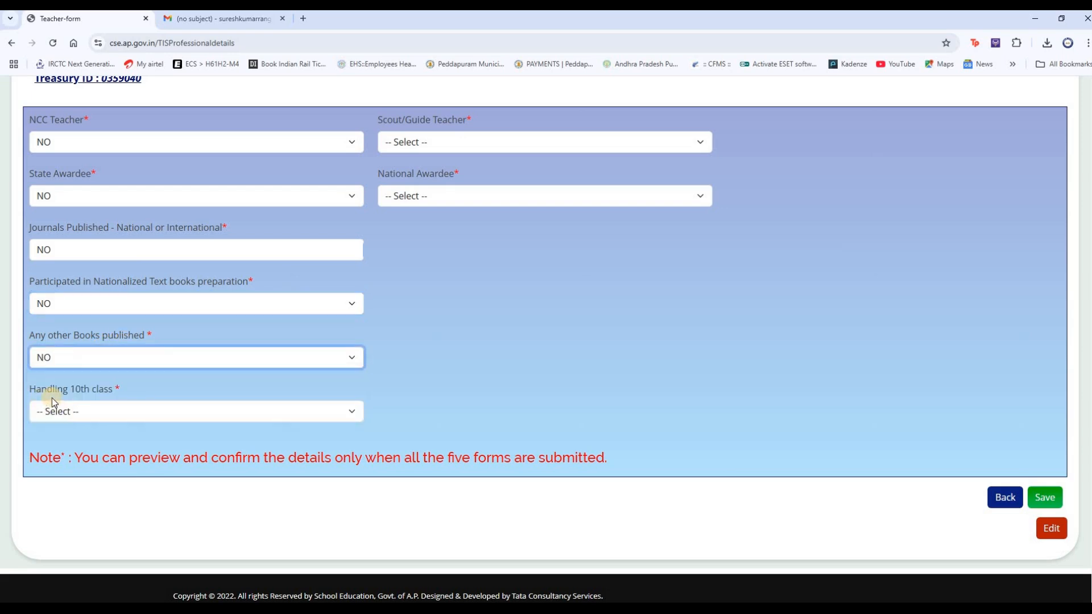
# - Answer YES to handling 10th class with 14 years of experience, and NO to Scout/Guide Teacher and National Awardee
pyautogui.click(111, 417)
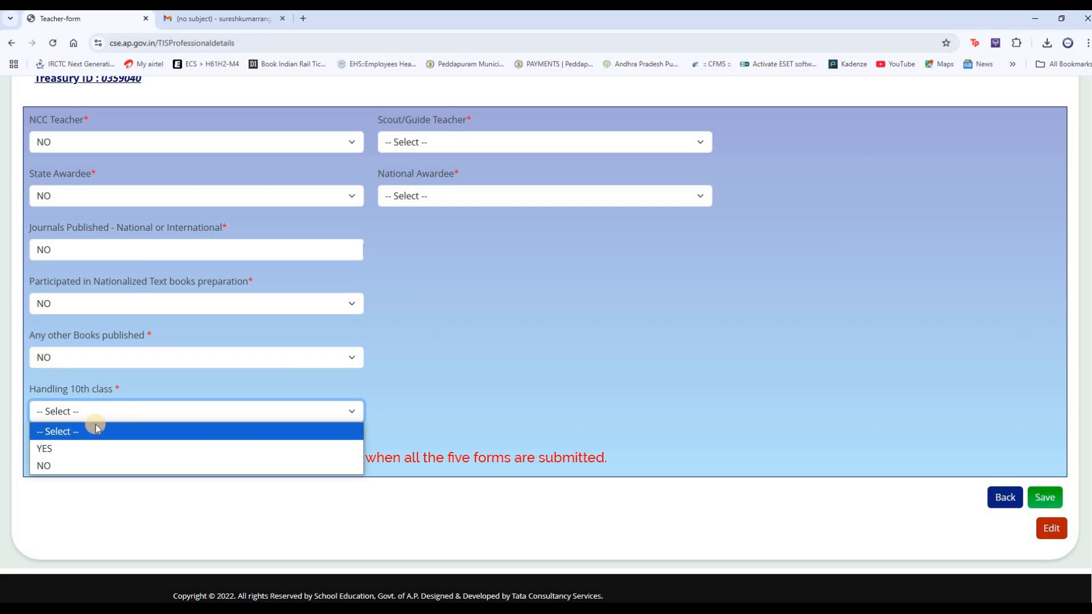
pyautogui.click(64, 448)
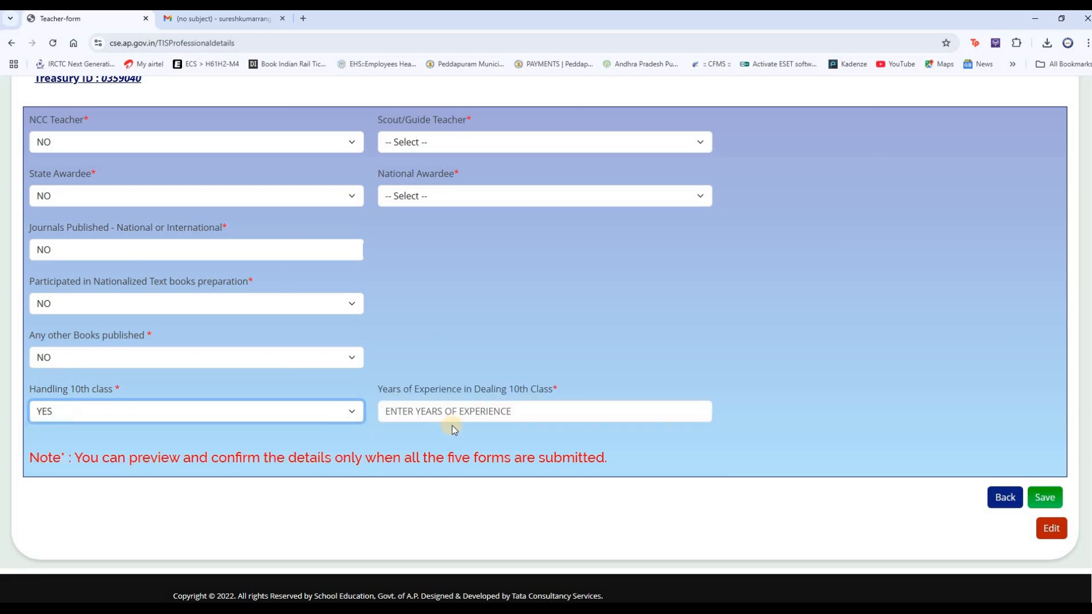
pyautogui.click(516, 412)
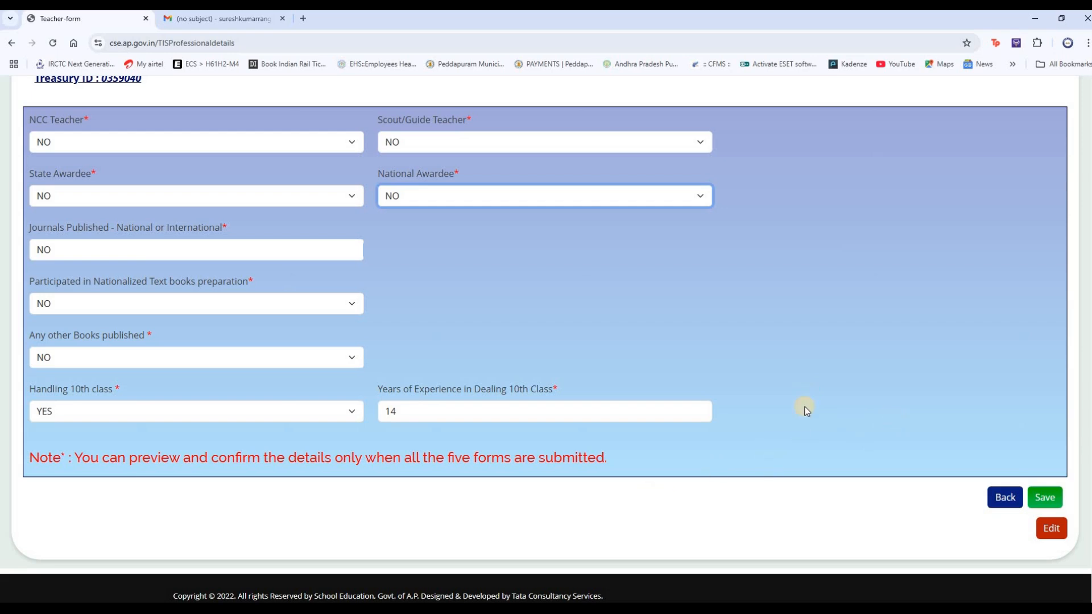
# - Save the professional details and open the preview of the teacher's complete TIS record
pyautogui.click(1045, 498)
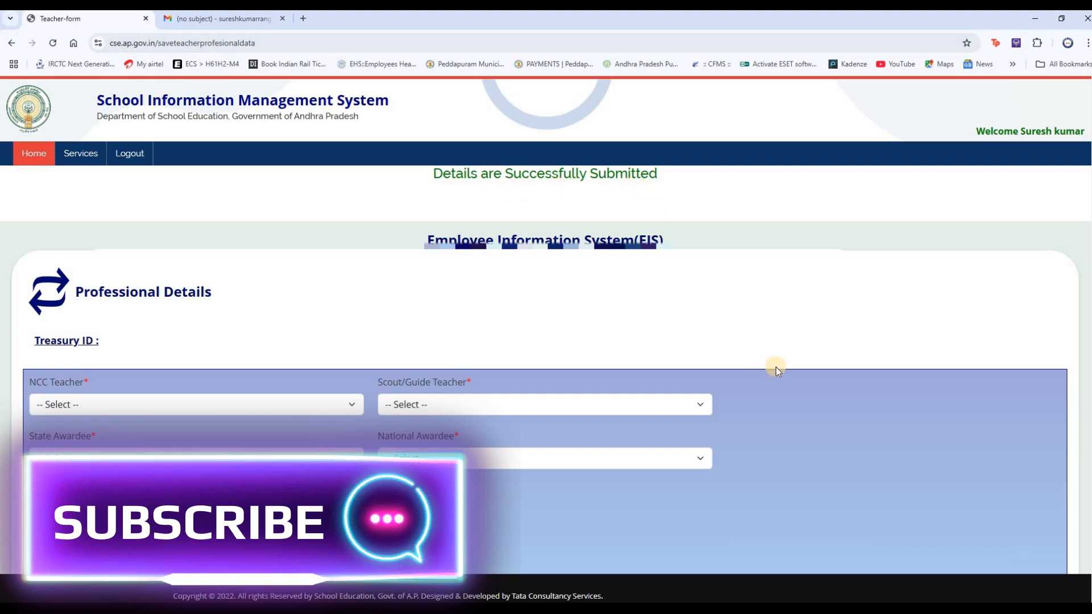
pyautogui.scroll(-5, 777, 370)
pyautogui.scroll(-1, 777, 369)
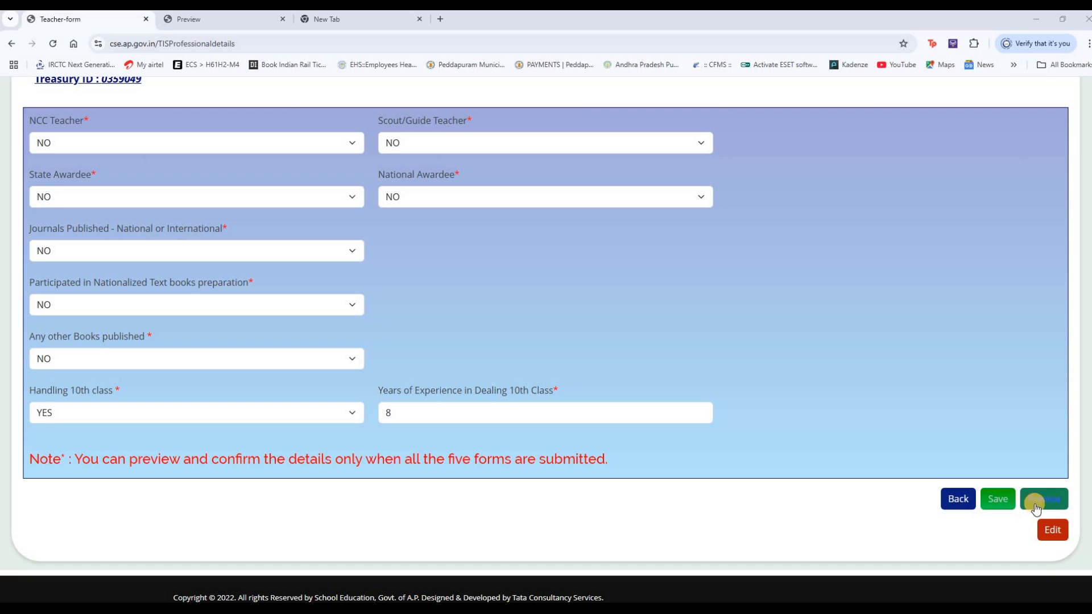
pyautogui.click(997, 501)
pyautogui.click(1038, 503)
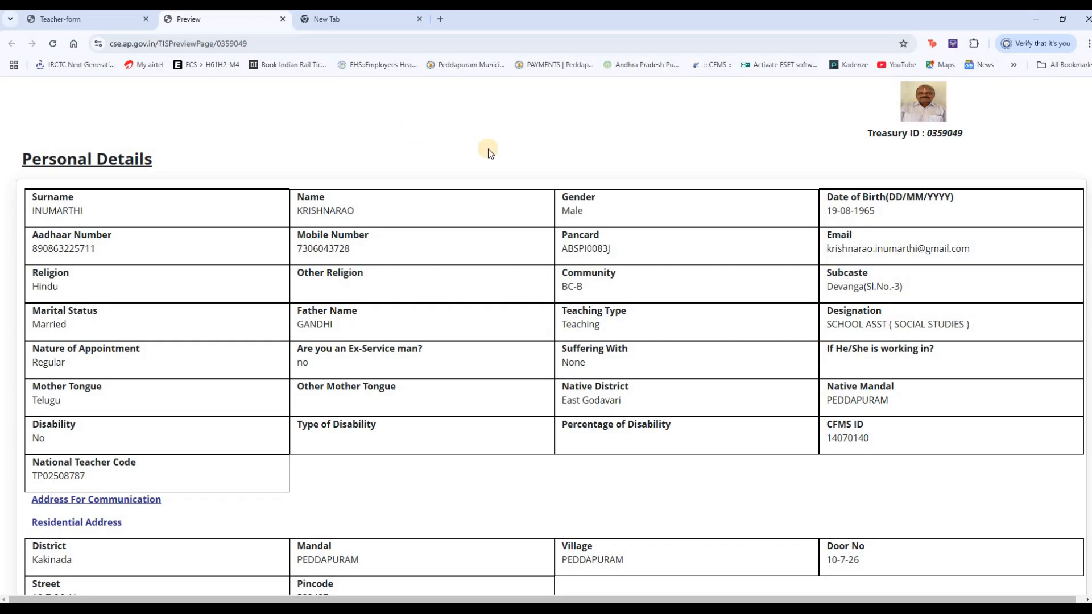
# - Review the previewed record from the personal details through education, promotion and transfer details to the professional details
pyautogui.scroll(-4, 324, 145)
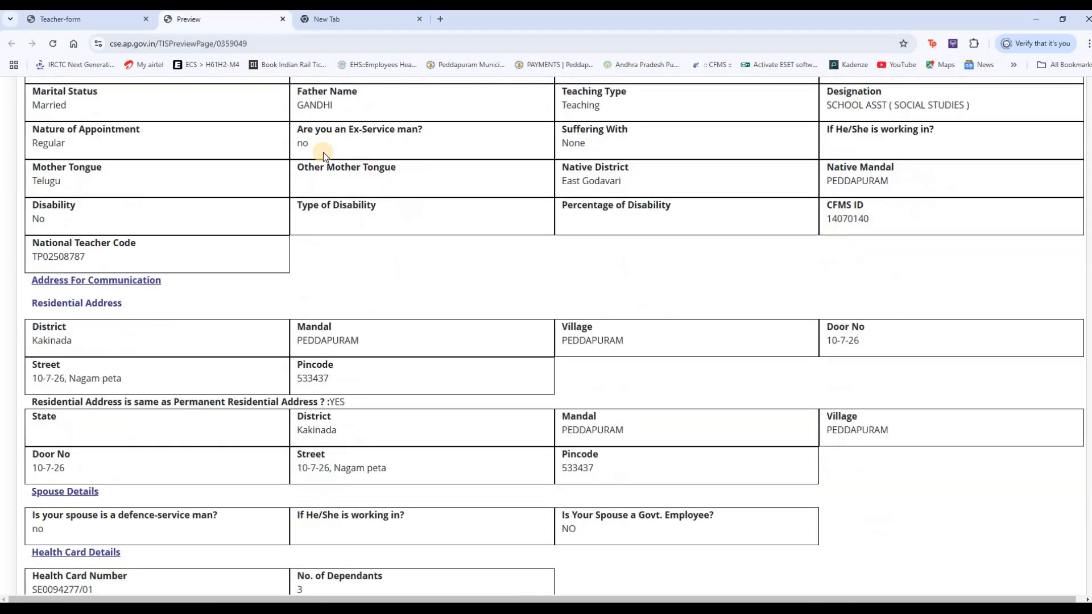
pyautogui.scroll(1, 511, 197)
pyautogui.scroll(-3, 512, 196)
pyautogui.scroll(-10, 512, 196)
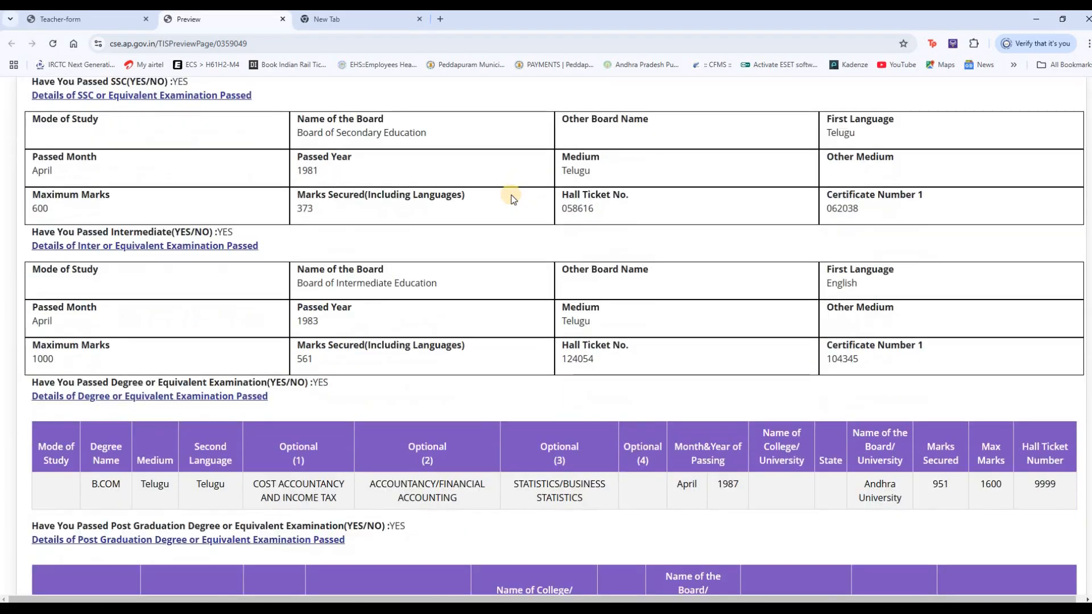
pyautogui.scroll(-14, 512, 197)
pyautogui.scroll(-8, 512, 196)
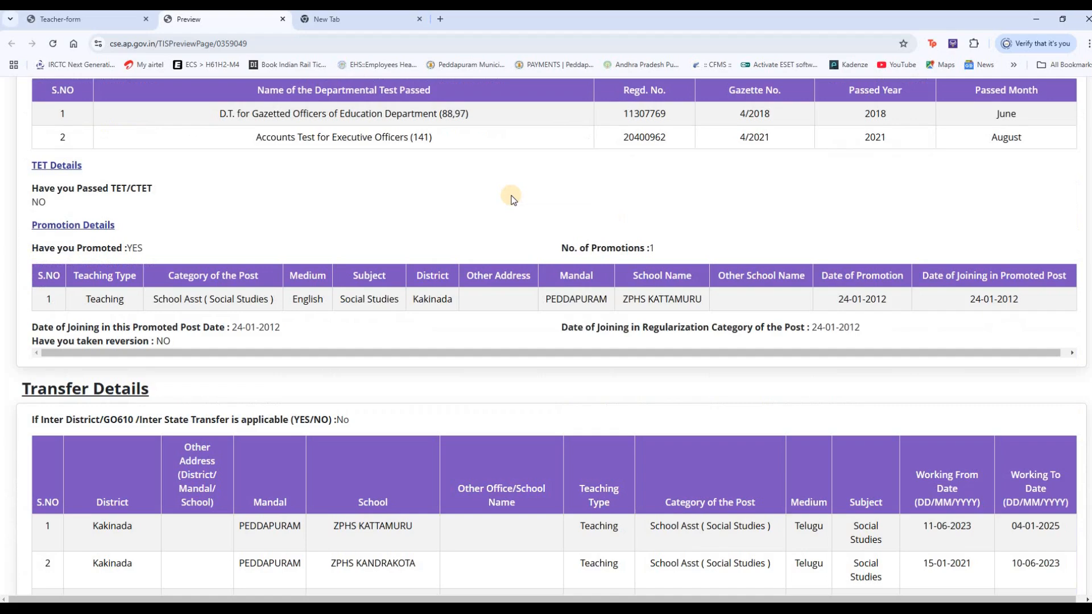
pyautogui.scroll(-10, 512, 197)
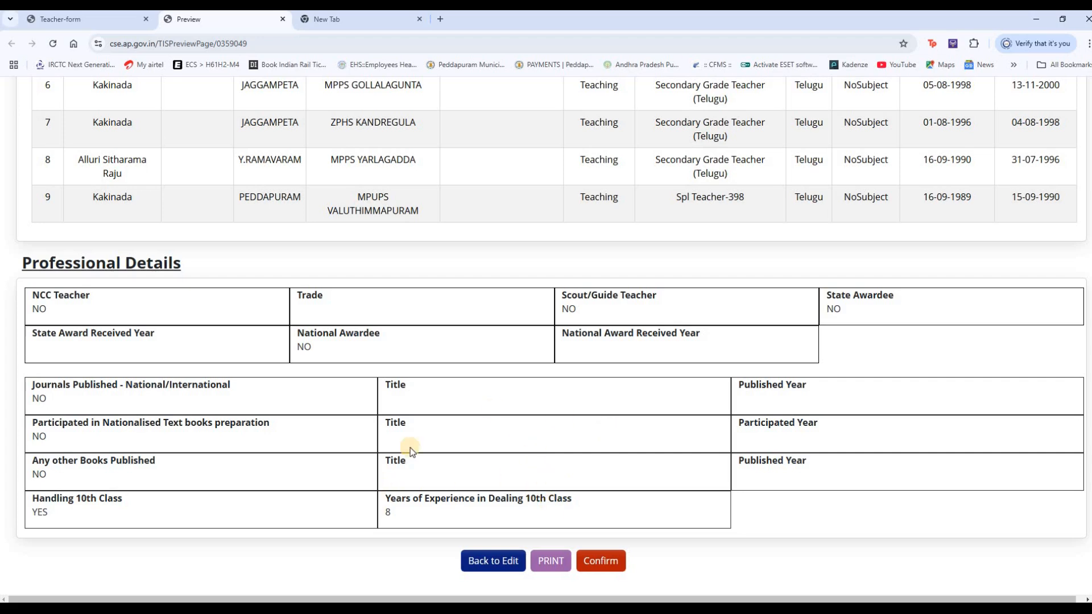
pyautogui.scroll(2, 579, 295)
pyautogui.scroll(-1, 579, 294)
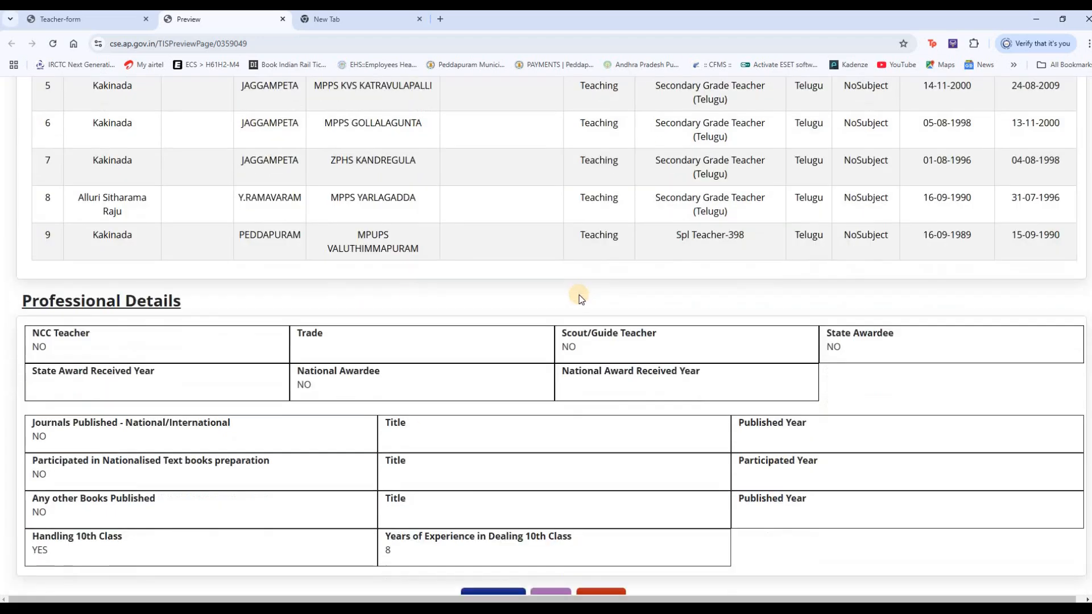
pyautogui.scroll(-1, 579, 295)
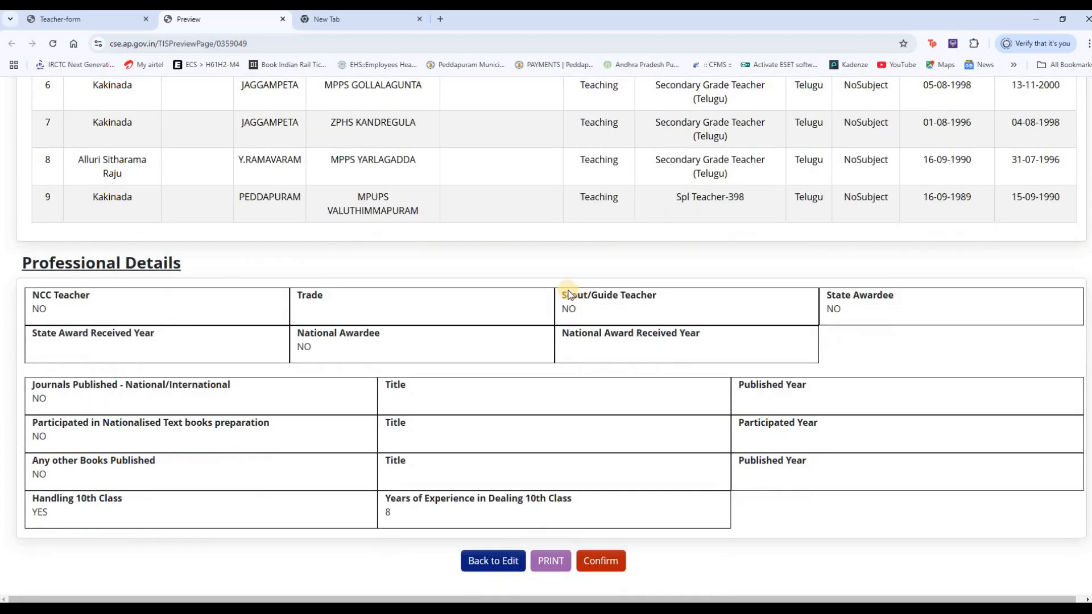
# - Open the print version of the TIS record, look through its pages and close it without saving
pyautogui.click(552, 561)
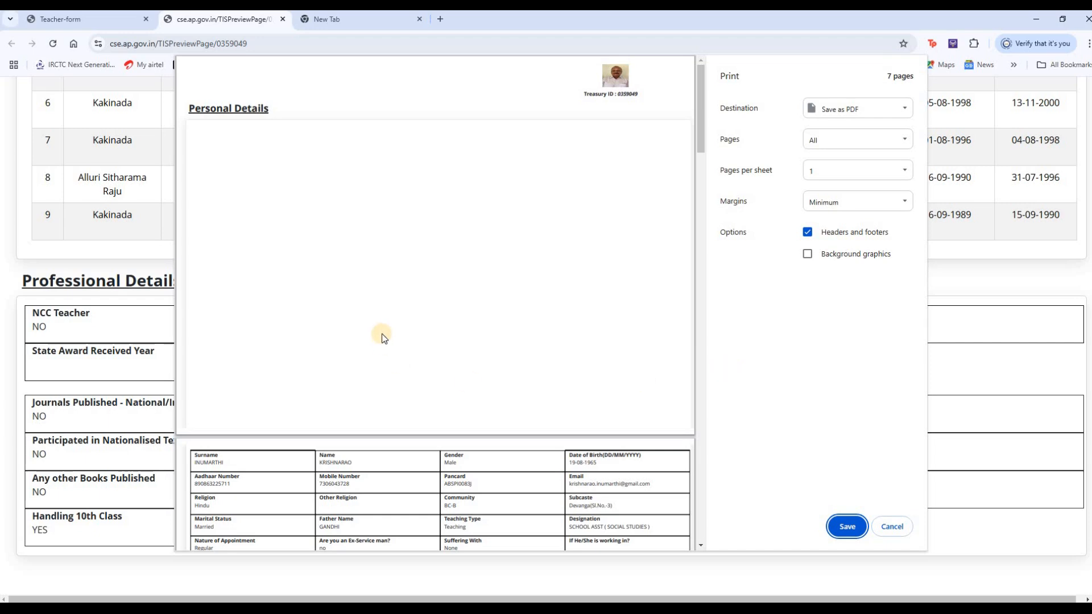
pyautogui.scroll(-7, 383, 338)
pyautogui.scroll(-3, 382, 338)
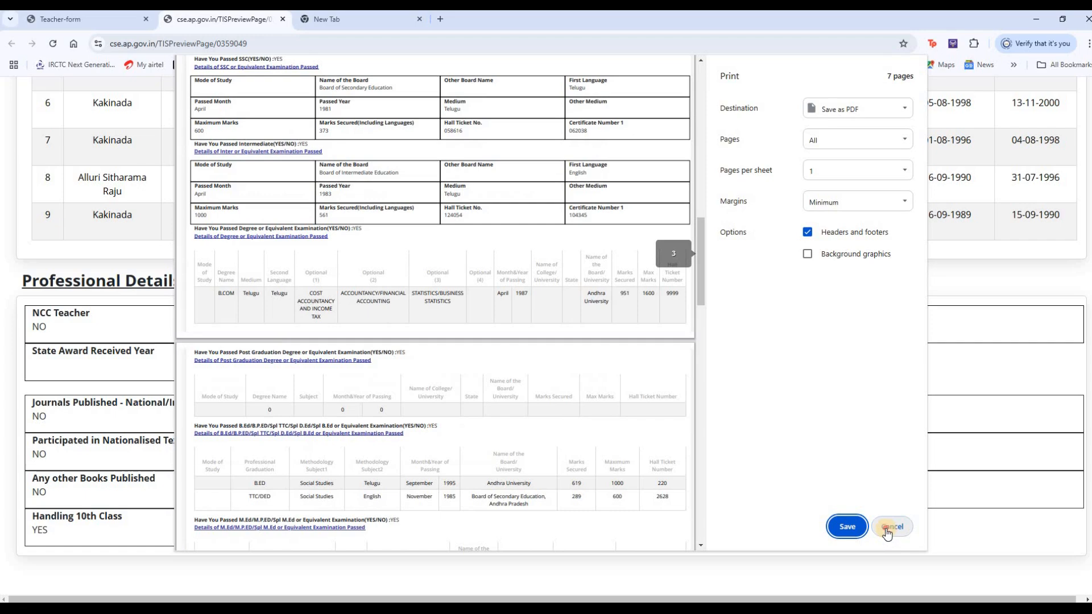
pyautogui.click(891, 527)
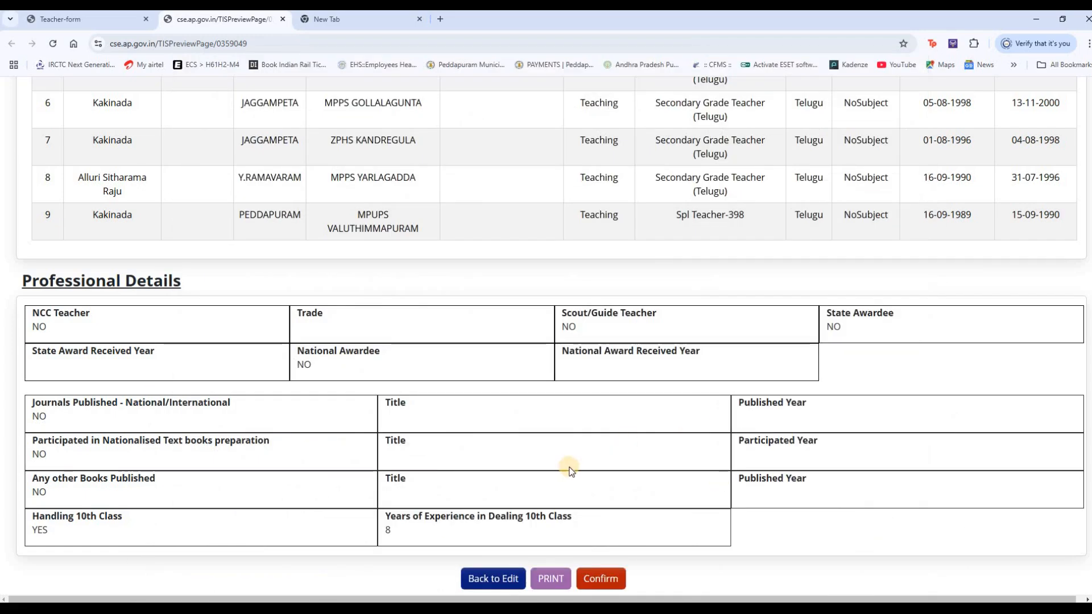